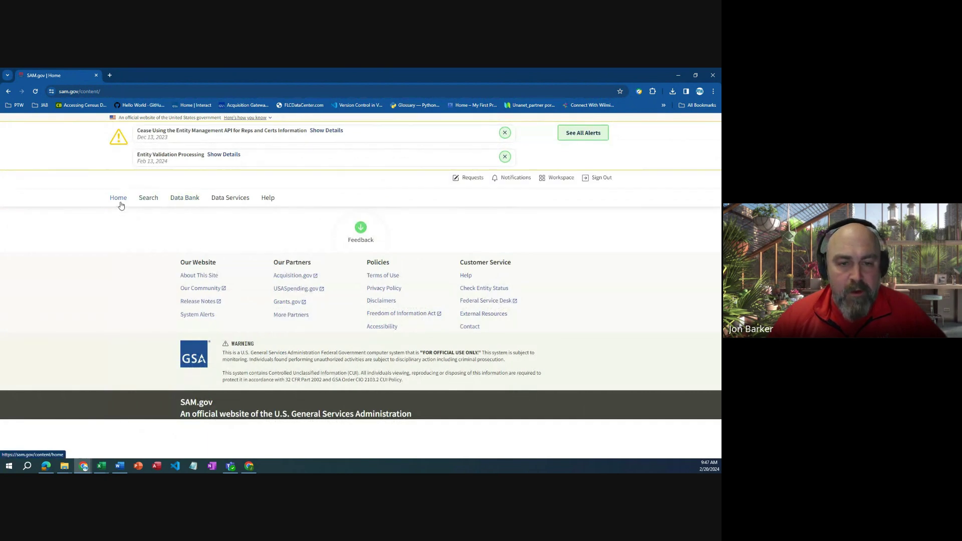
Open the SAM.gov Data Bank and show the Ad Hoc report type for Contract Data
click(179, 201)
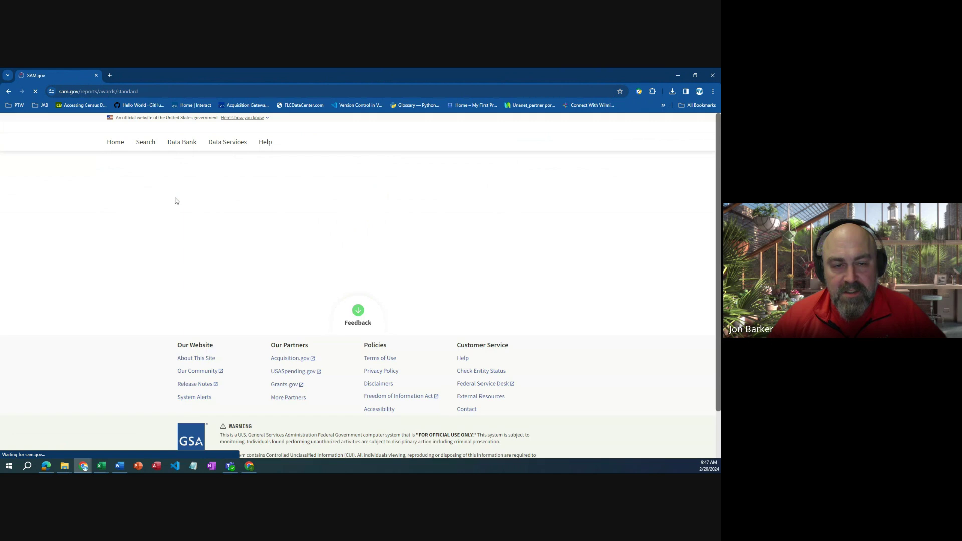
scroll(245, 255, down, 1)
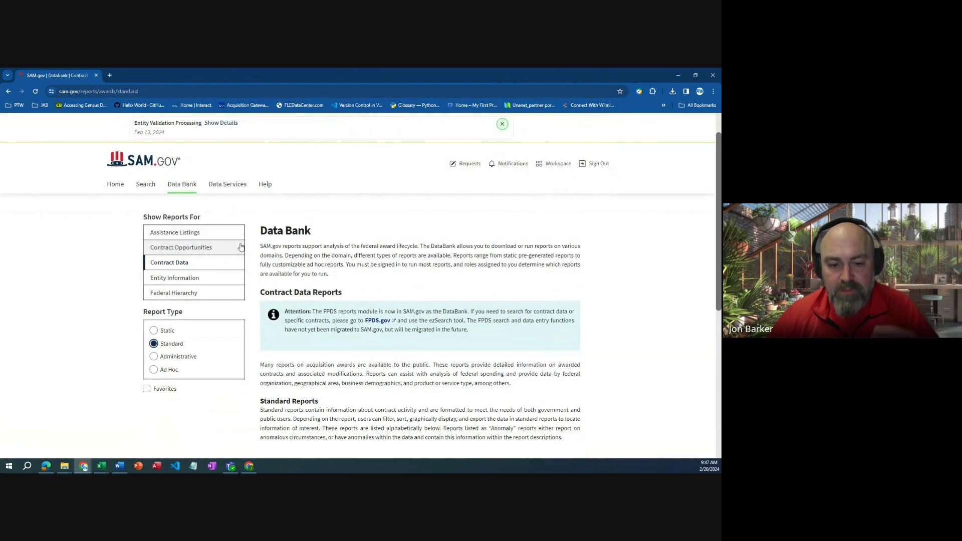
scroll(241, 246, down, 2)
click(154, 295)
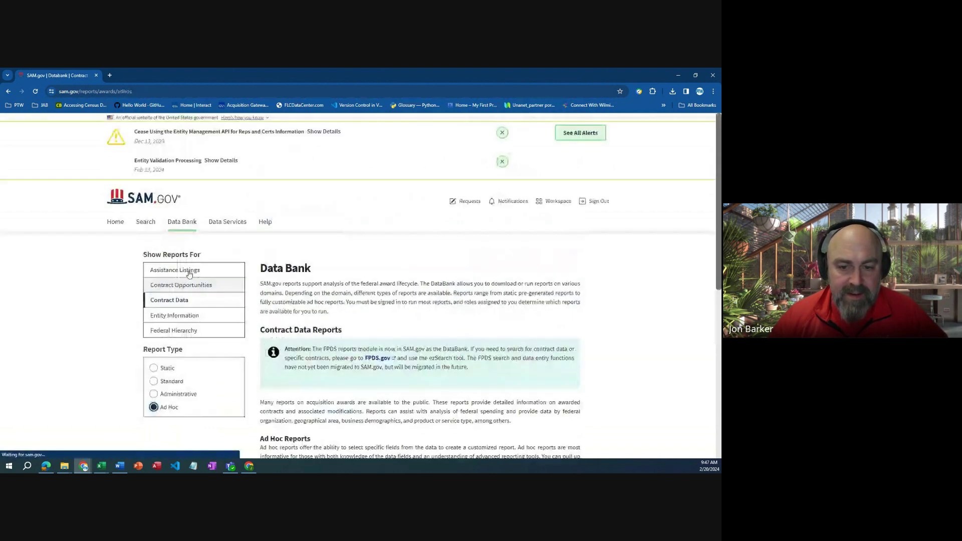
scroll(220, 242, down, 4)
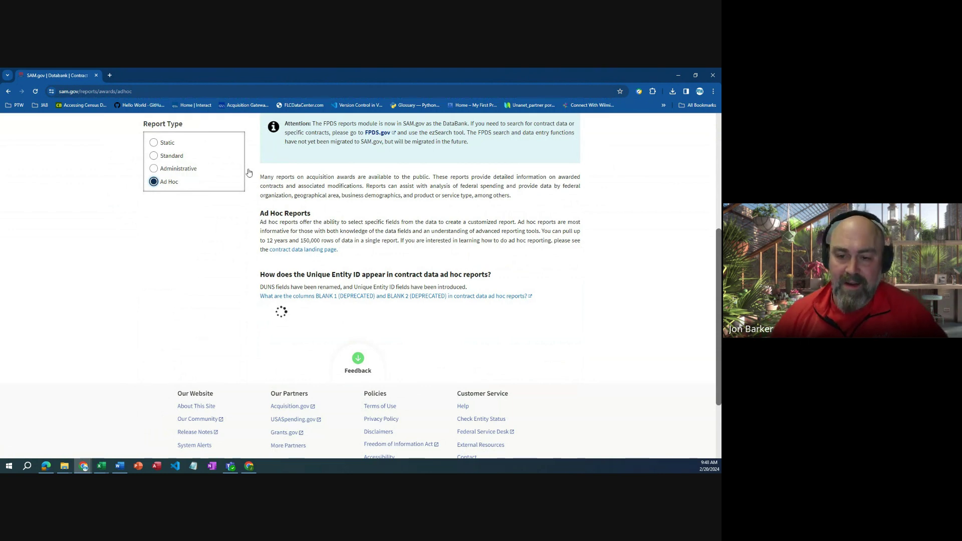
scroll(287, 243, up, 2)
scroll(286, 243, down, 1)
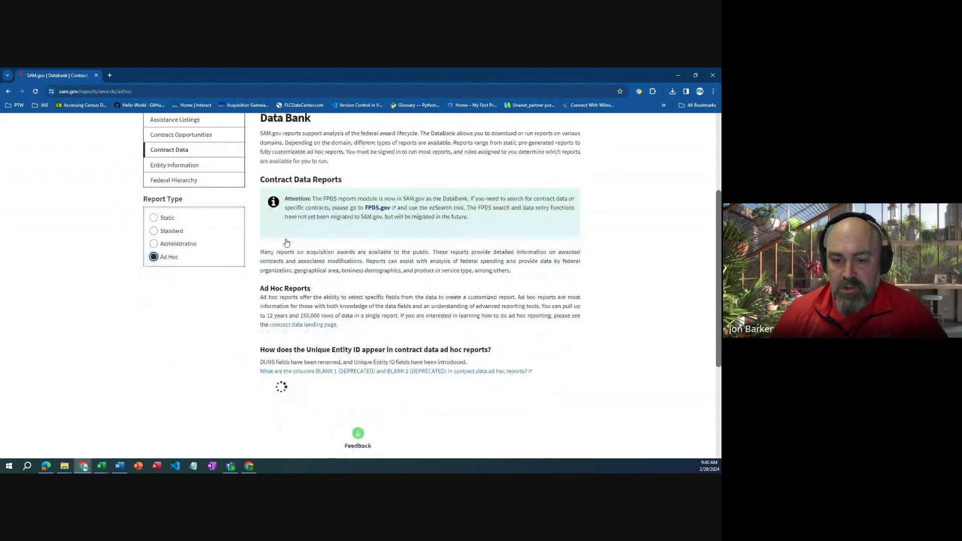
scroll(192, 166, up, 1)
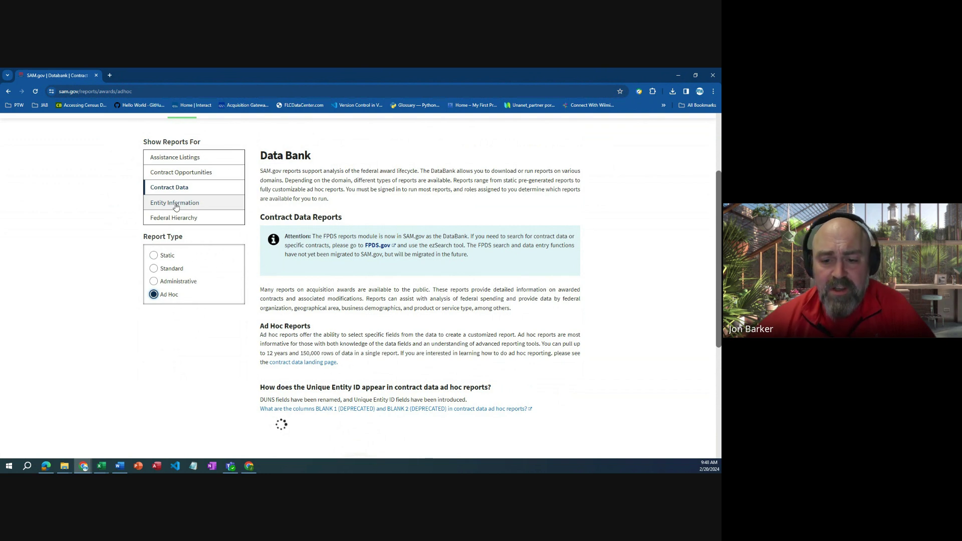
scroll(305, 260, down, 2)
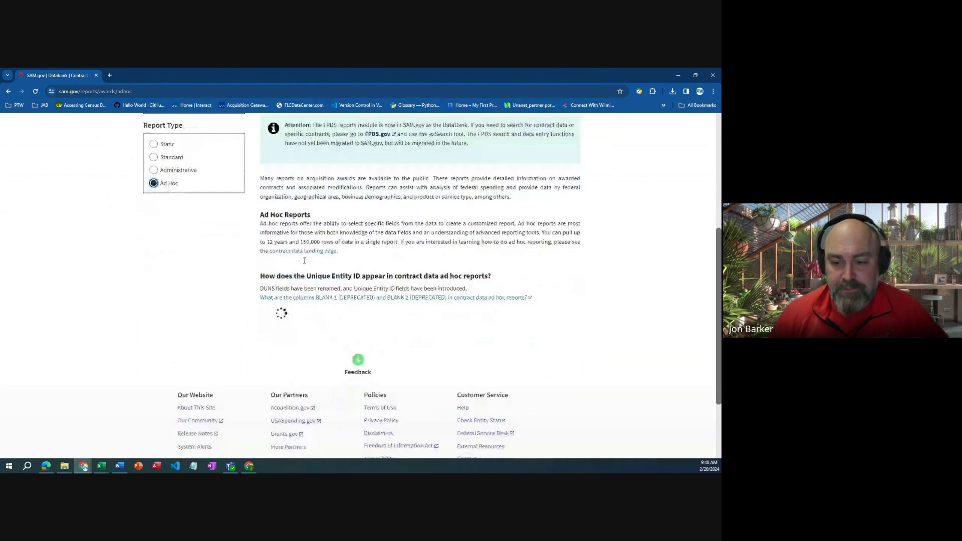
scroll(304, 261, up, 3)
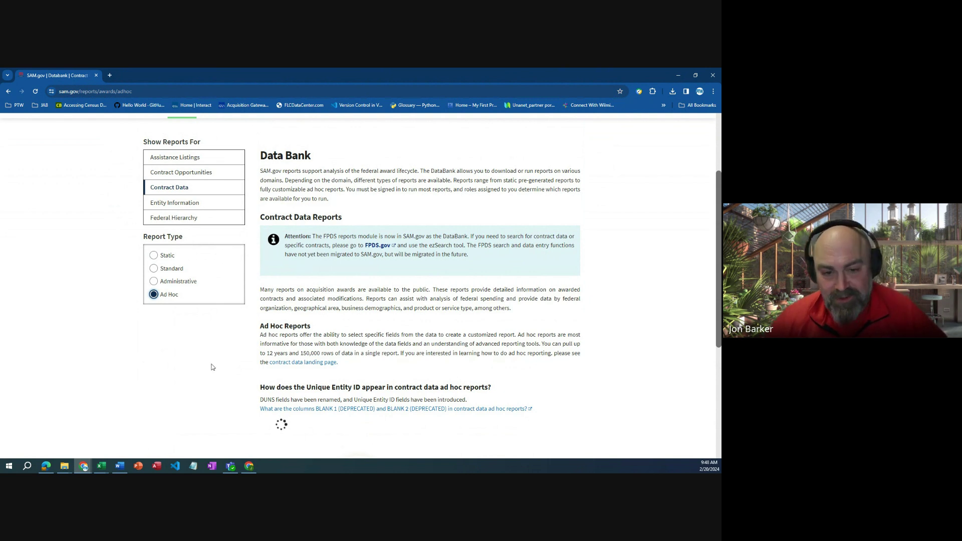
scroll(210, 365, down, 3)
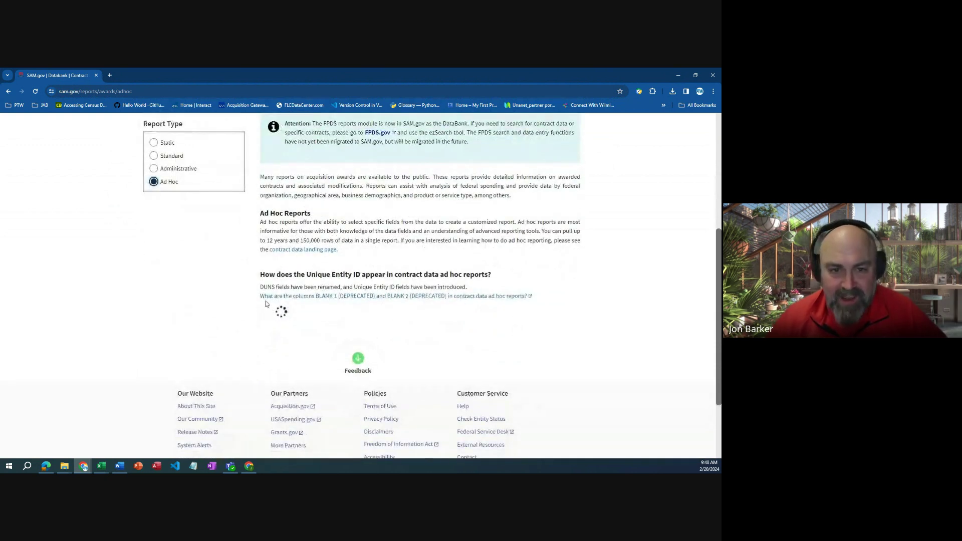
scroll(291, 295, down, 2)
scroll(263, 300, up, 2)
scroll(263, 299, up, 1)
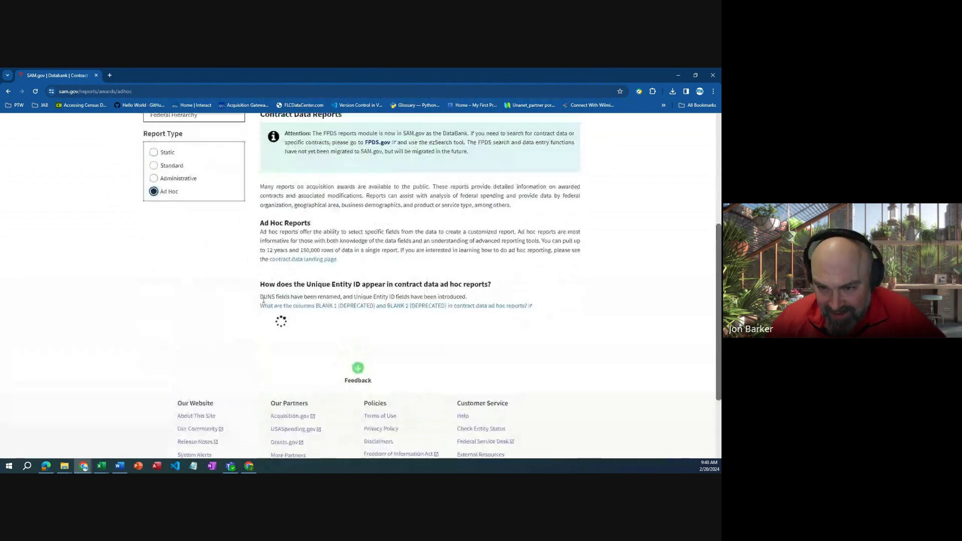
scroll(275, 295, down, 2)
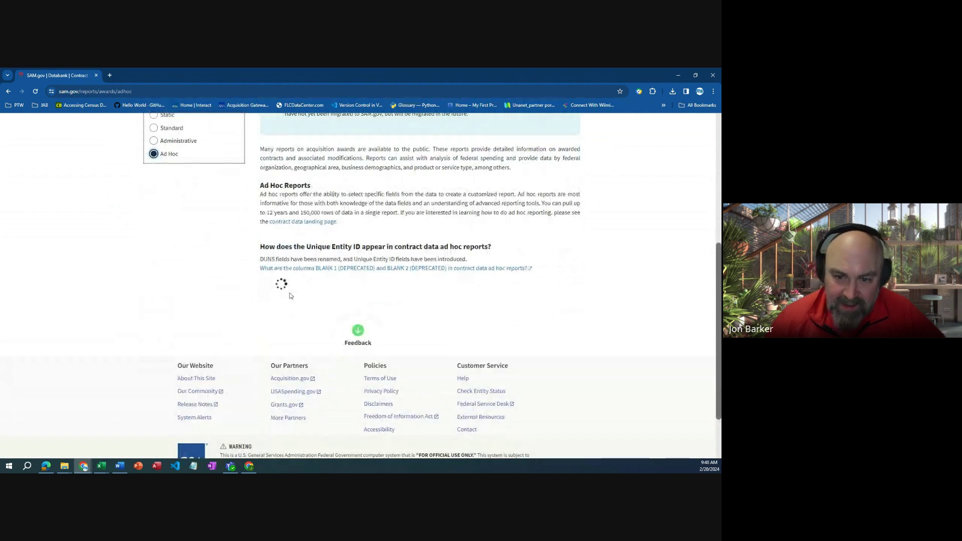
scroll(306, 325, up, 3)
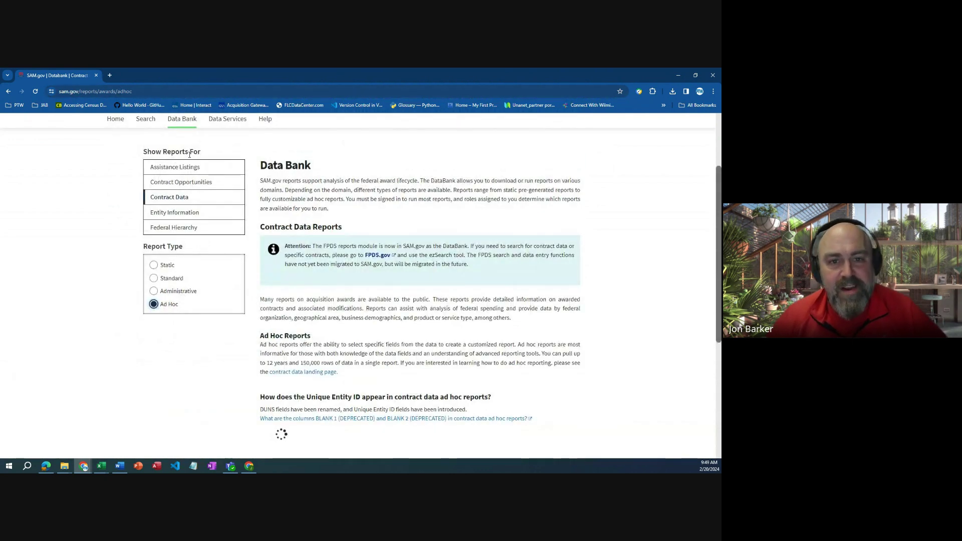
Reload the ad hoc contract data reports by visiting Data Services, returning to the Data Bank and choosing Ad Hoc again
click(227, 122)
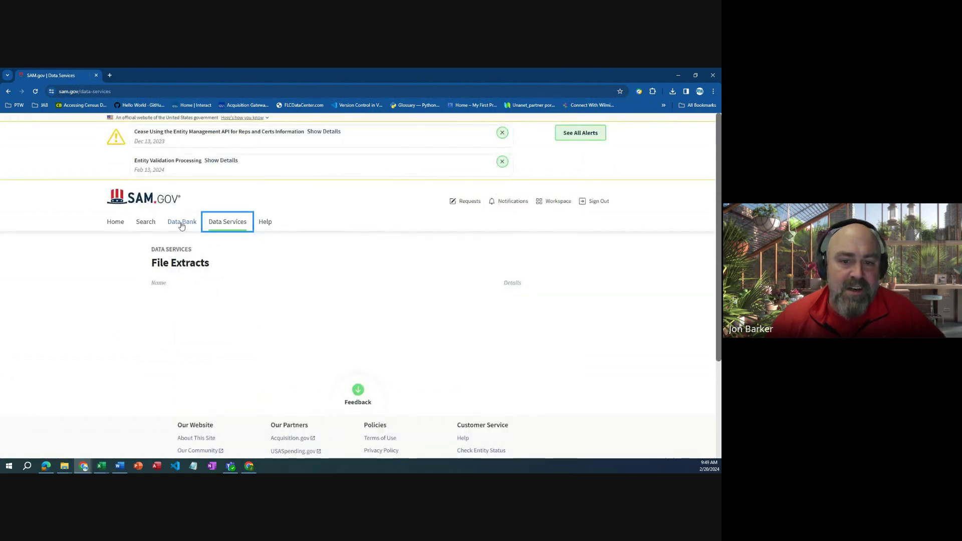
click(182, 226)
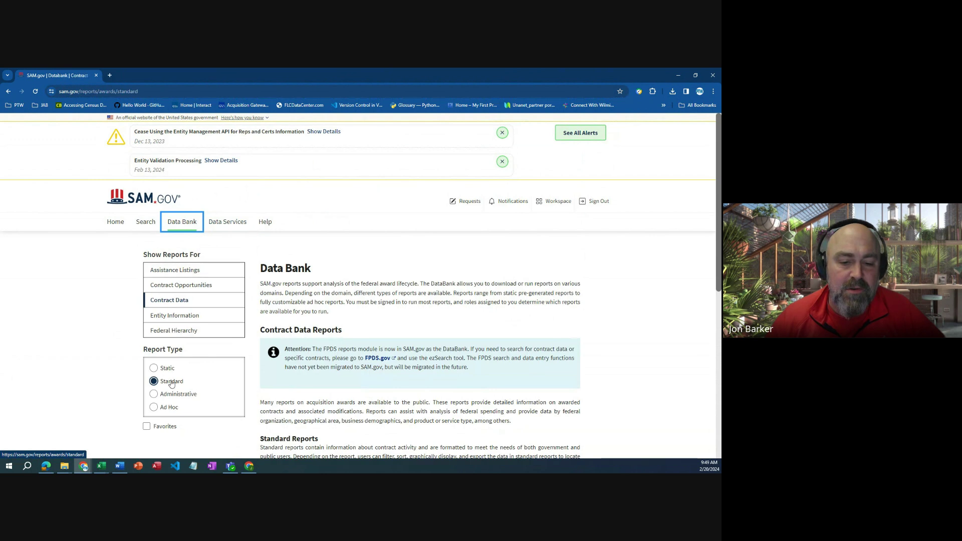
click(159, 407)
scroll(250, 254, down, 1)
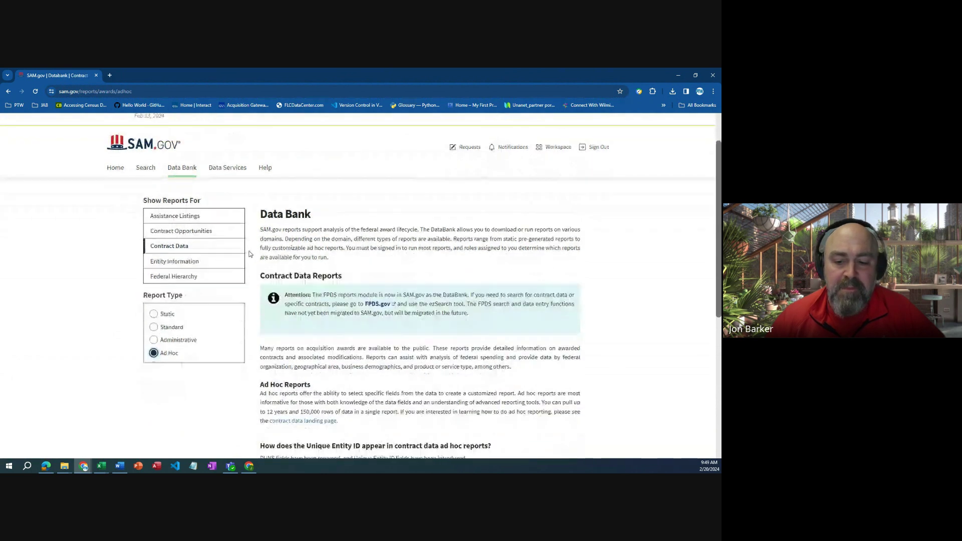
scroll(250, 254, down, 3)
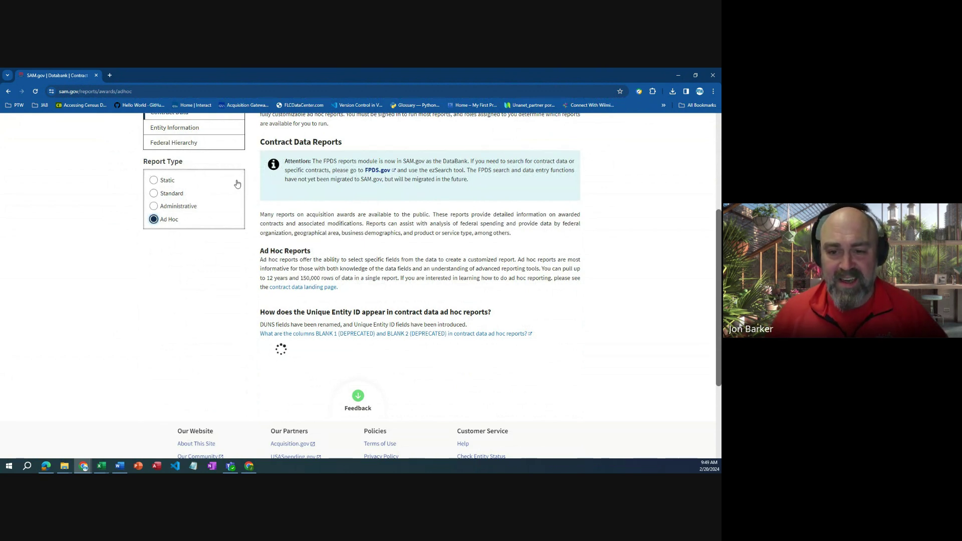
scroll(341, 276, down, 1)
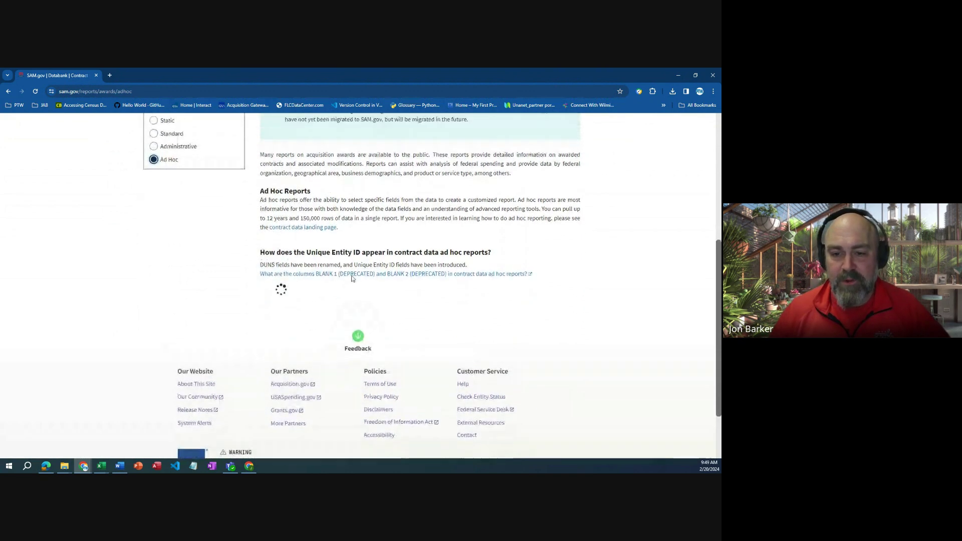
scroll(353, 279, up, 2)
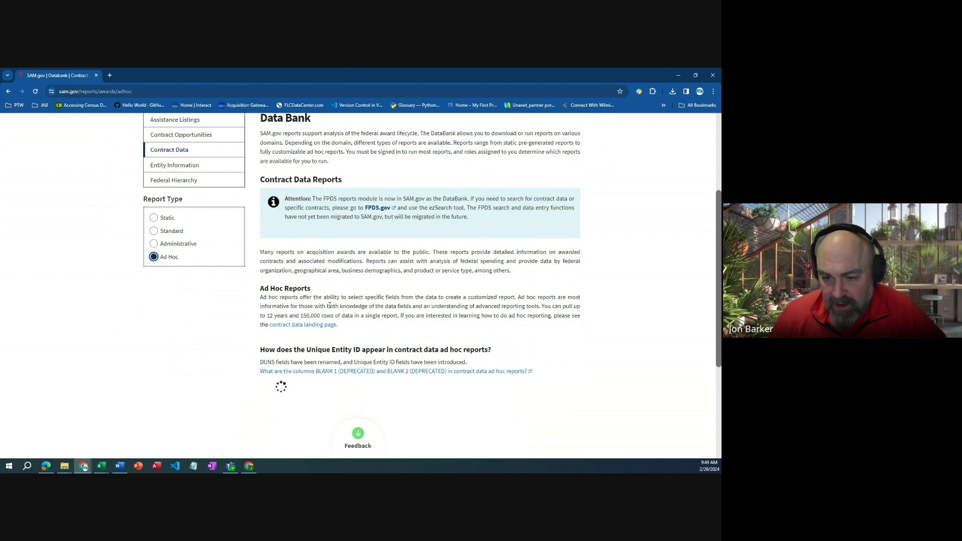
scroll(329, 305, down, 1)
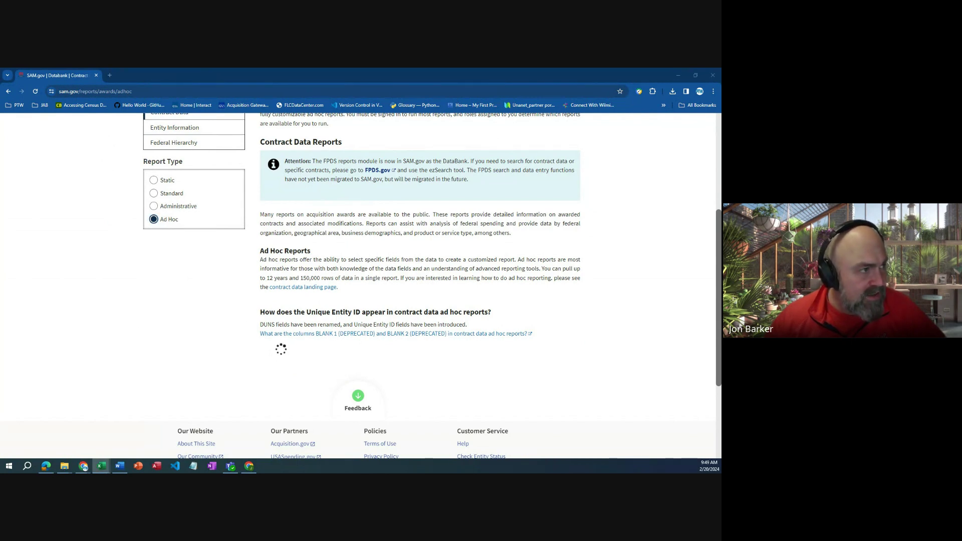
Switch to the SOP_naics-agency workbook in Excel, maximized, and widen the Dollars Obligated, Solicitation Procedures Description and Contracting Department Name columns
click(101, 466)
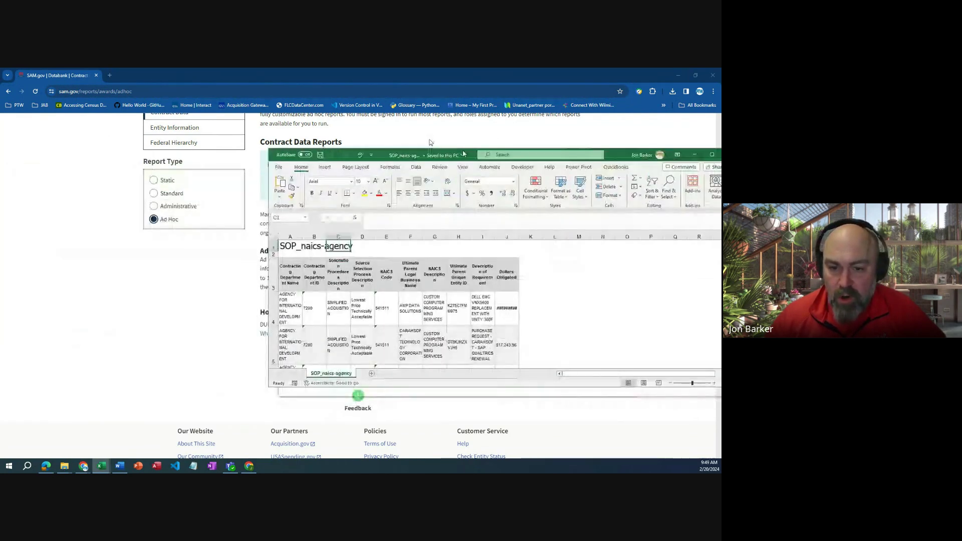
click(520, 132)
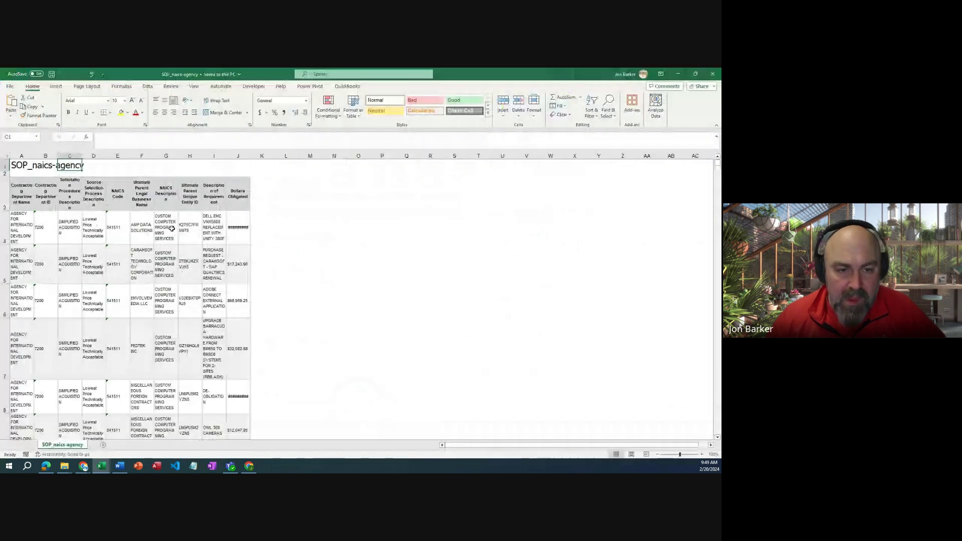
double_click(250, 156)
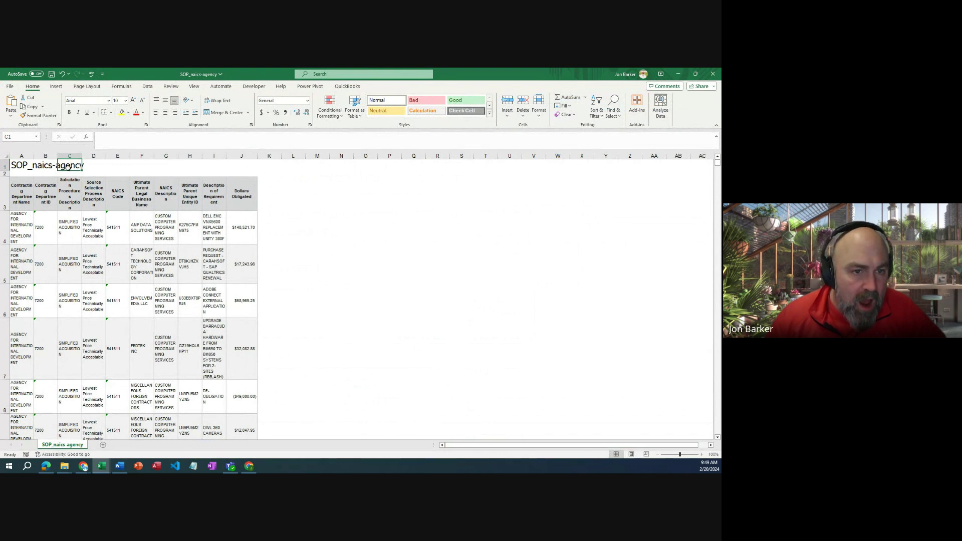
drag(83, 156, 118, 156)
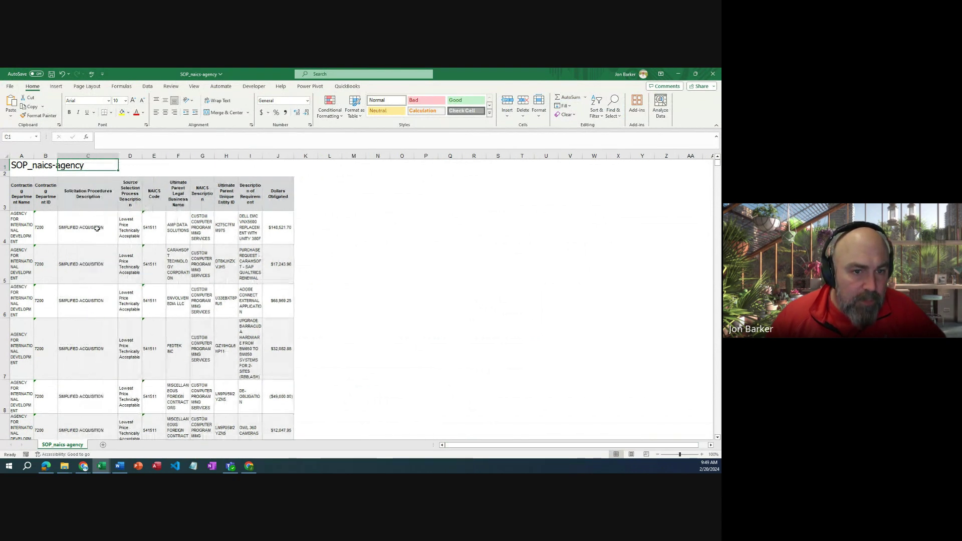
drag(75, 227, 73, 353)
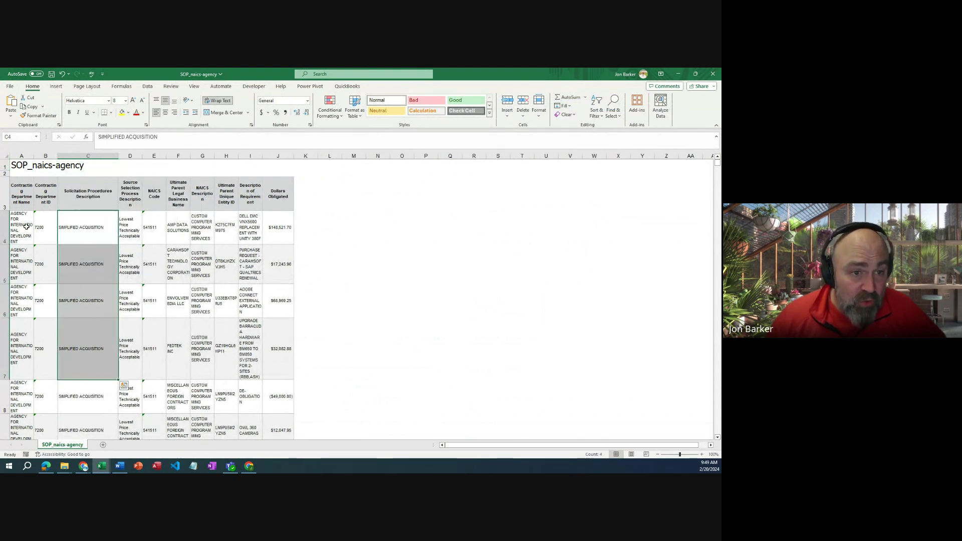
drag(34, 156, 52, 156)
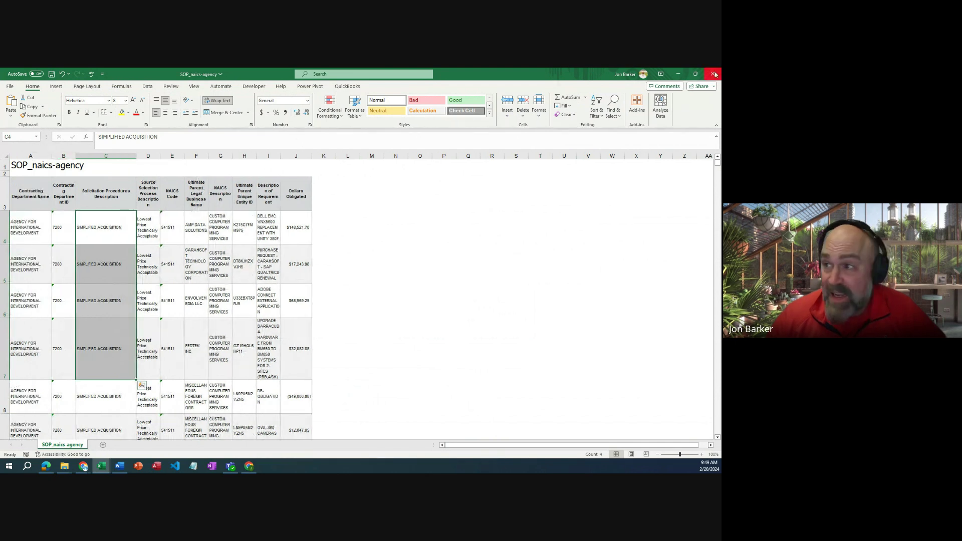
Restore the workbook to a smaller window over the browser and select the report columns A through J
click(695, 74)
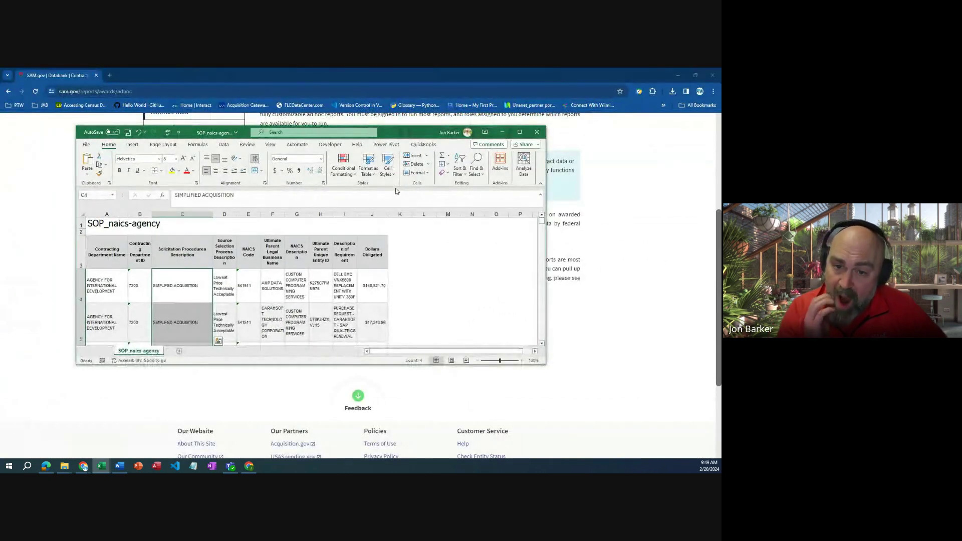
drag(410, 138, 377, 109)
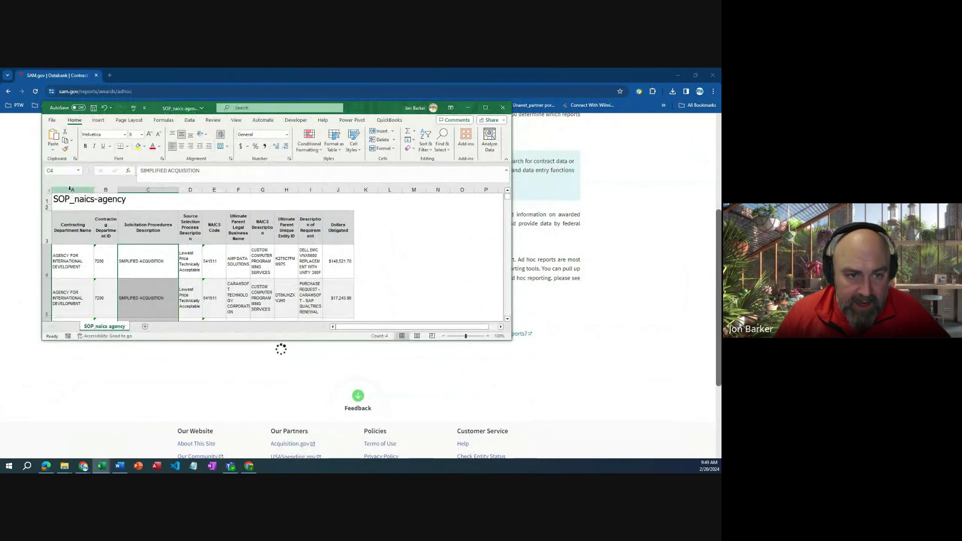
drag(70, 188, 326, 194)
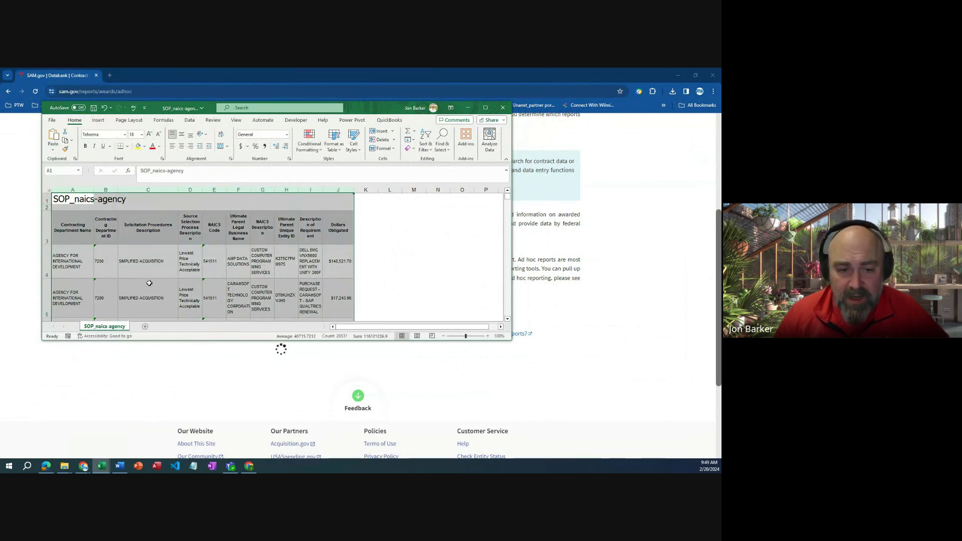
Give the Contracting Department Name and Contracting Department ID columns the same width, and select cell A4
click(76, 189)
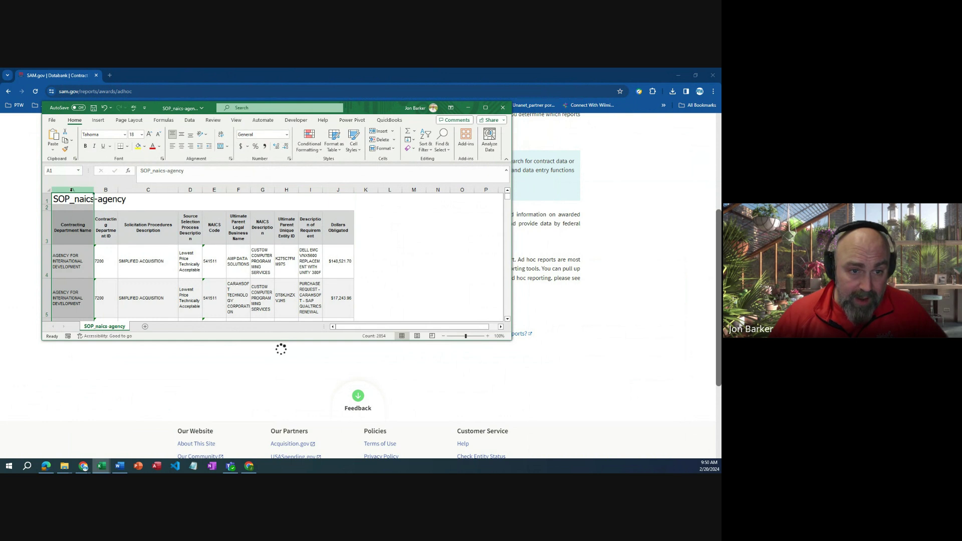
drag(75, 191, 111, 255)
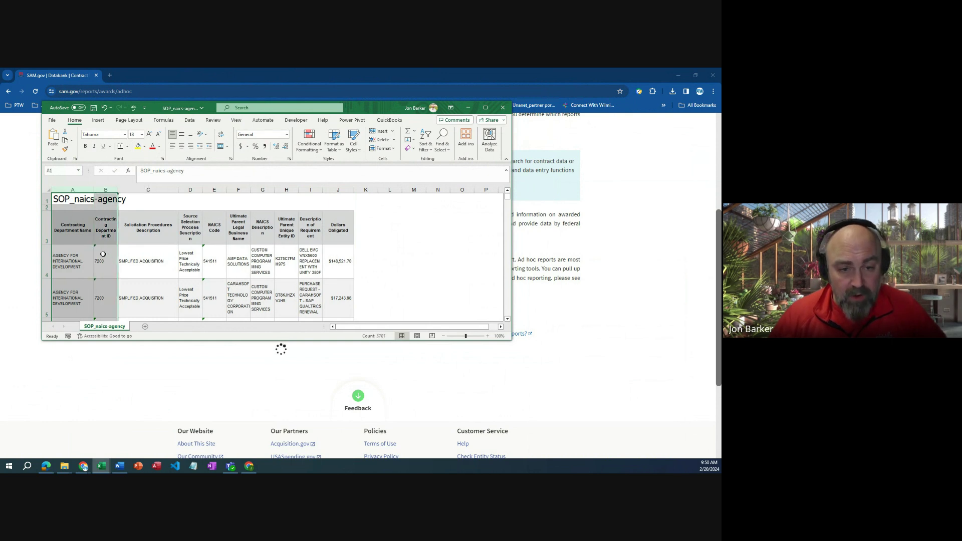
drag(118, 189, 123, 190)
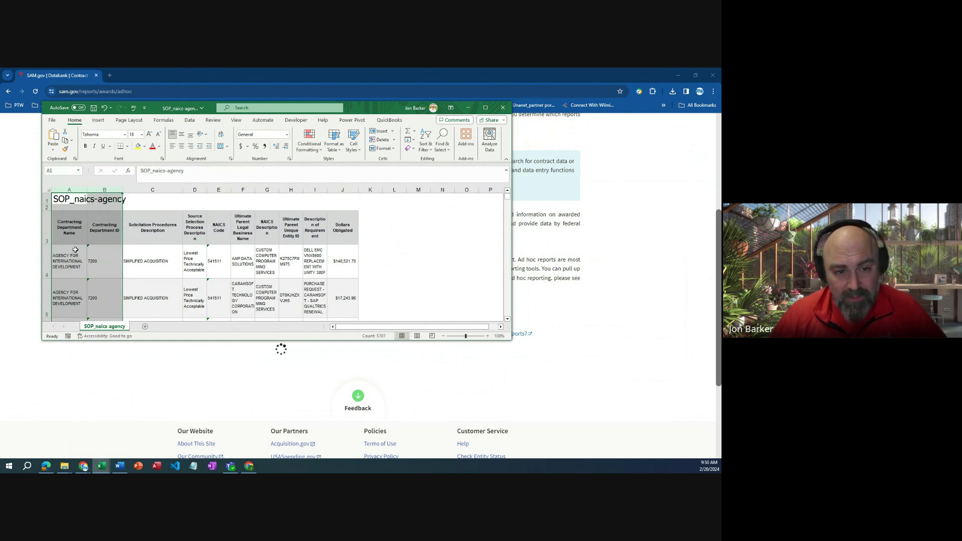
click(68, 258)
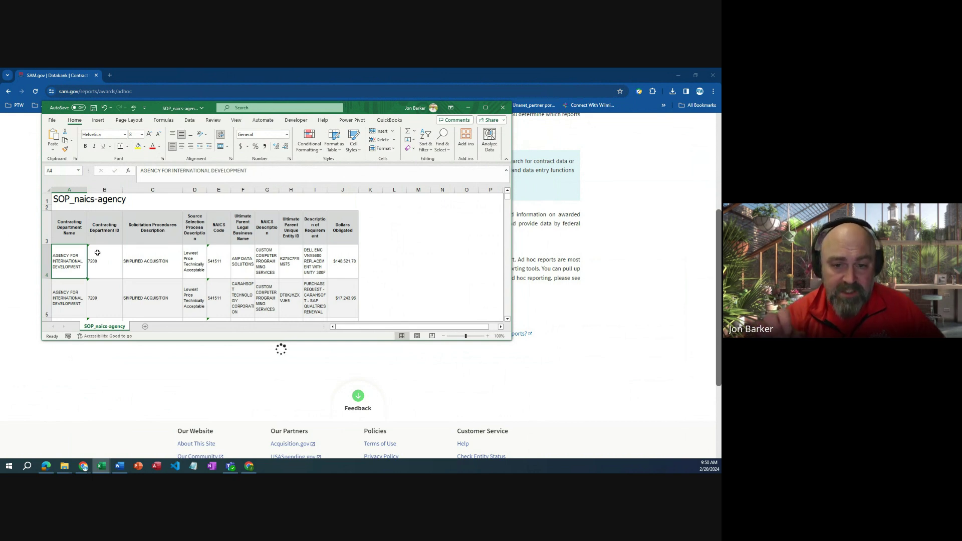
Widen the Source Selection Process Description and NAICS Code columns, and select the whole NAICS Code column
drag(207, 189, 233, 188)
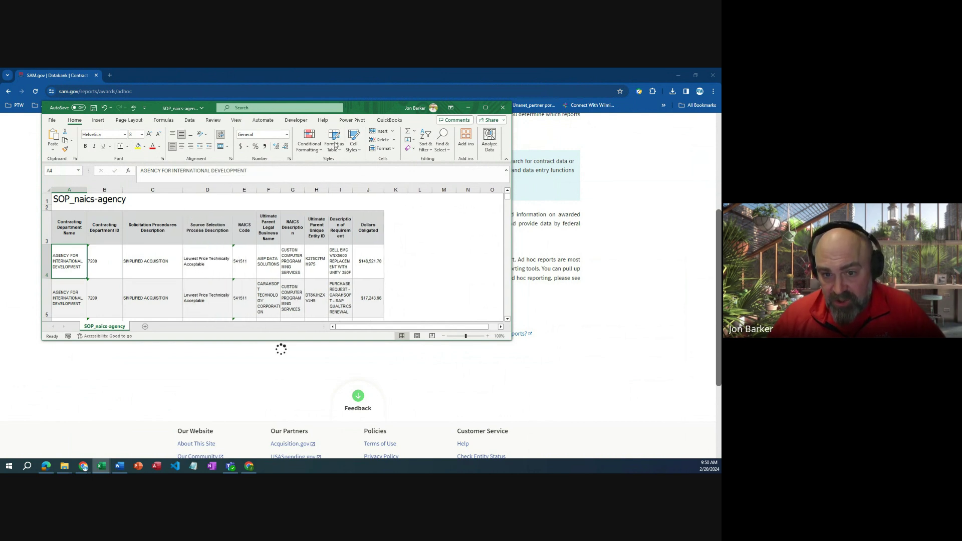
drag(256, 190, 274, 190)
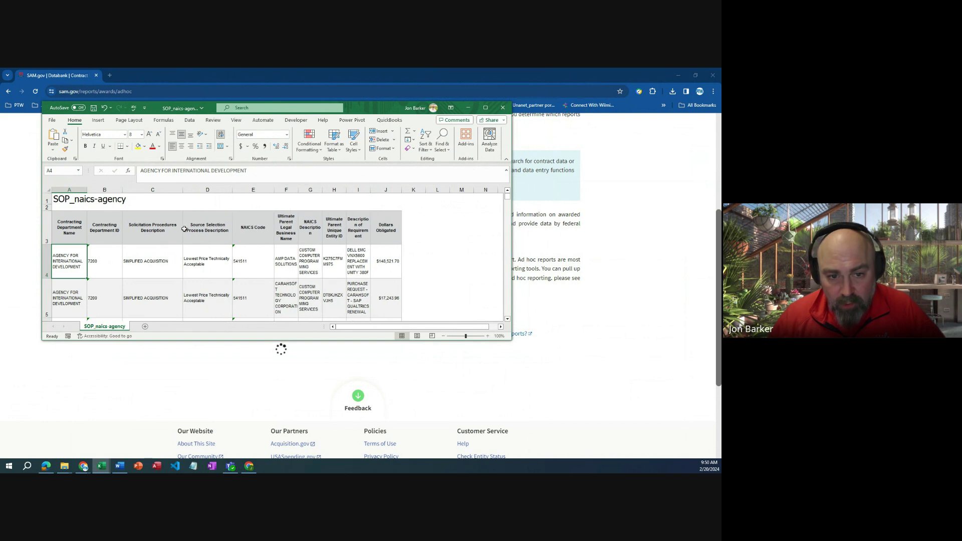
scroll(265, 202, down, 1)
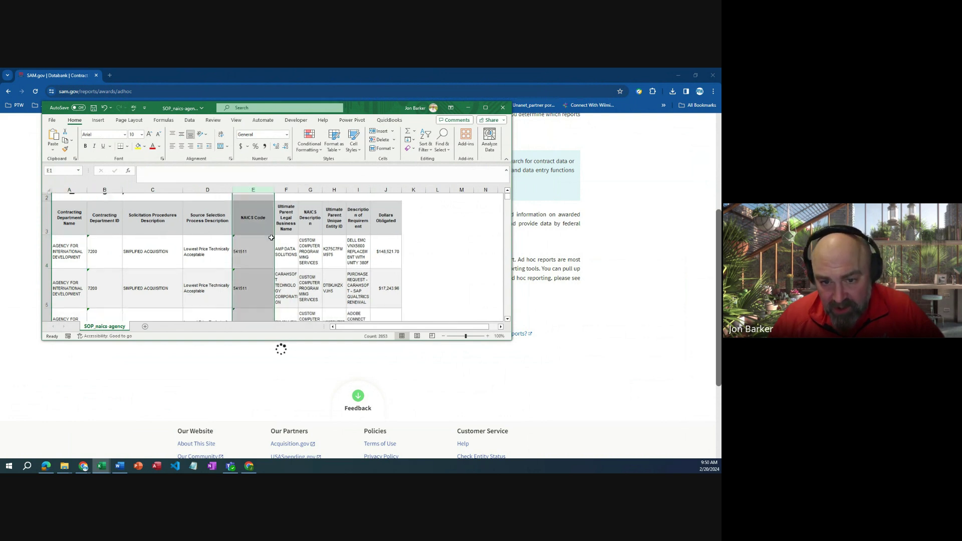
Maximize the workbook and widen the Ultimate Parent Legal Business Name and NAICS Description columns
click(485, 108)
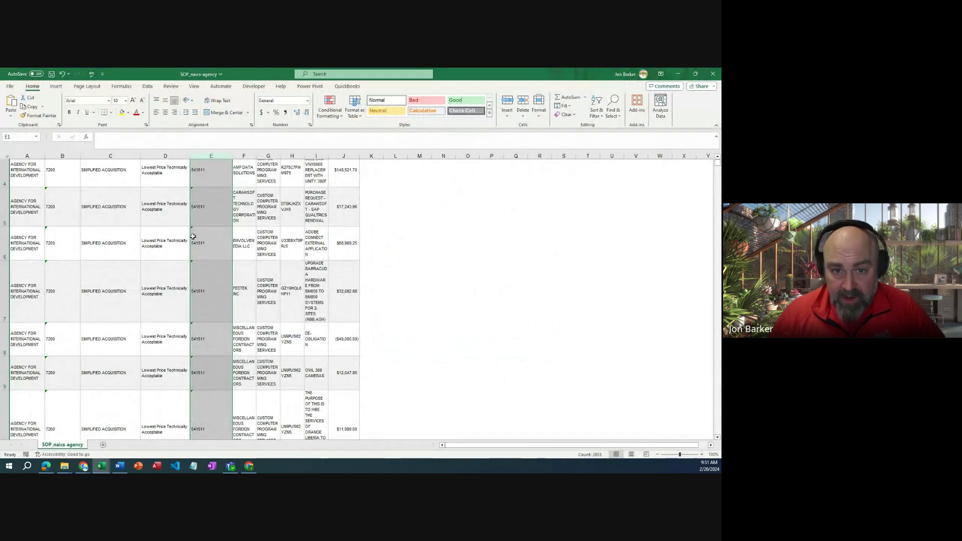
scroll(193, 237, up, 1)
drag(256, 154, 270, 155)
click(249, 155)
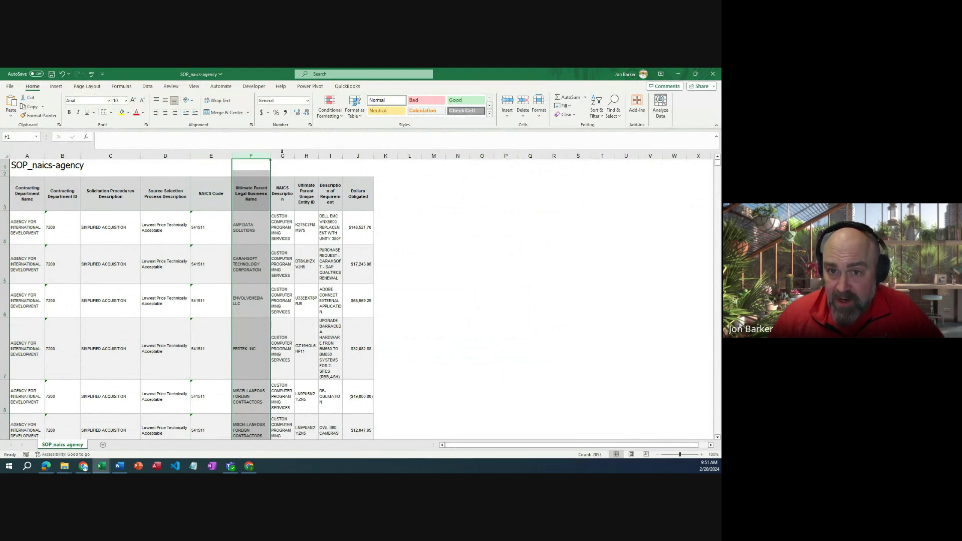
drag(272, 157, 307, 157)
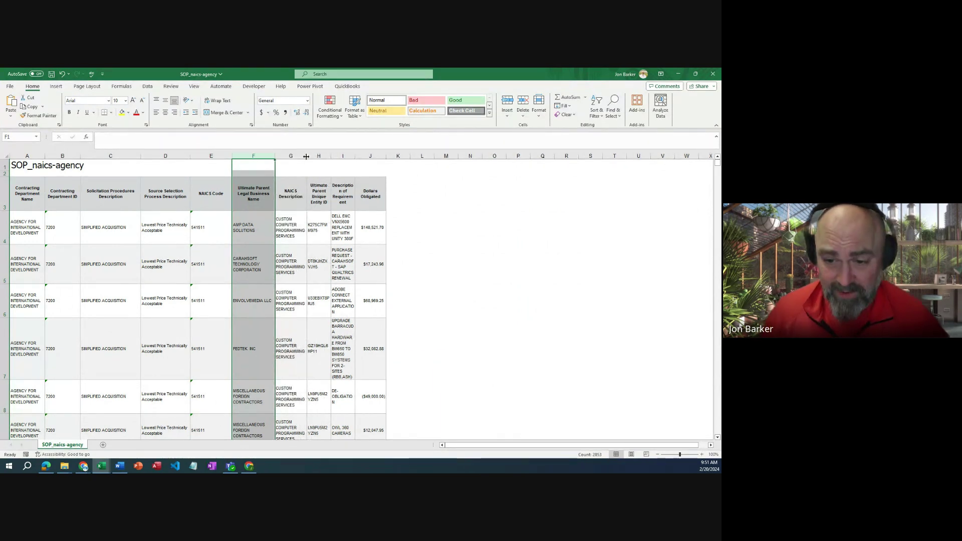
Restore the workbook to a smaller window and widen the NAICS Description, Ultimate Parent Unique Entity ID and Description of Requirement columns
click(695, 73)
mouse_move(175, 104)
mouse_down()
mouse_move(430, 182)
mouse_move(264, 185)
mouse_move(169, 112)
mouse_up()
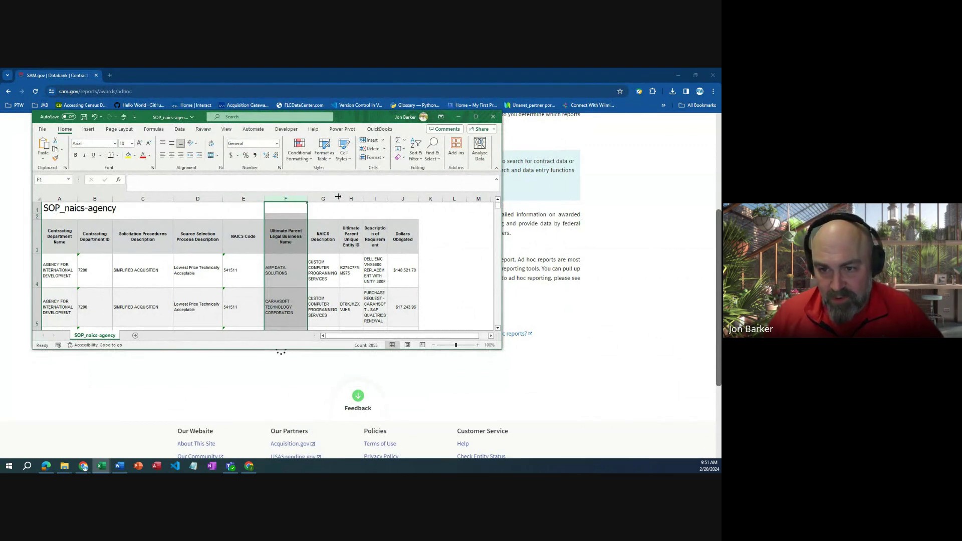
drag(339, 199, 359, 199)
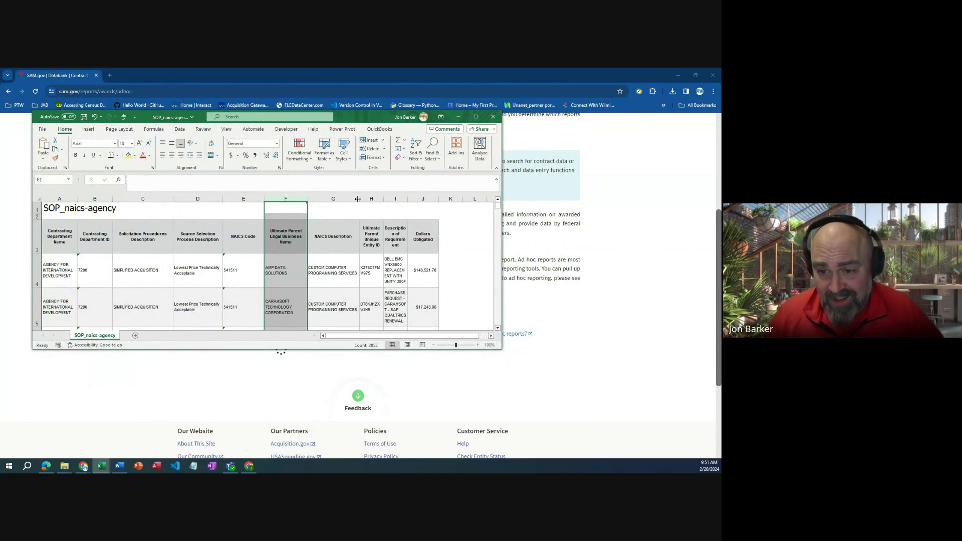
drag(345, 337, 354, 337)
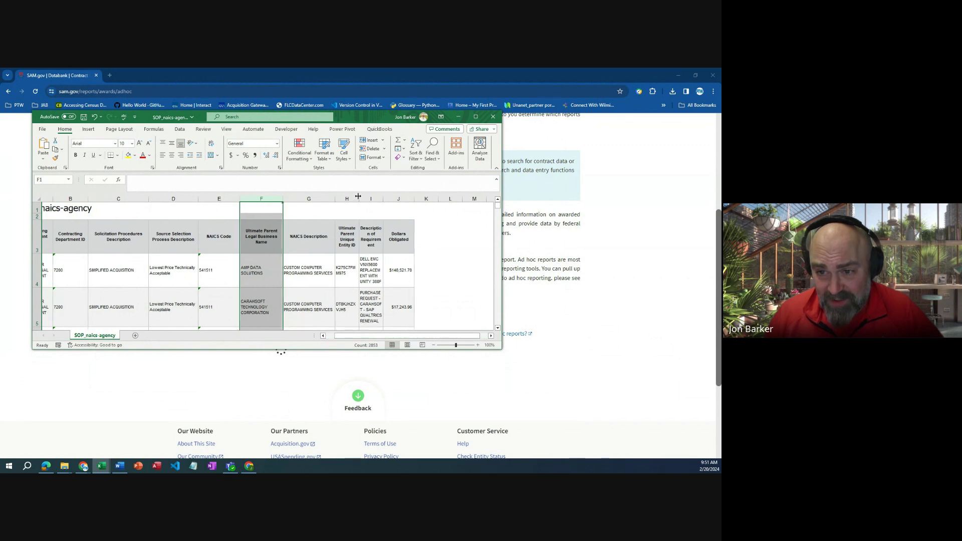
drag(367, 199, 377, 199)
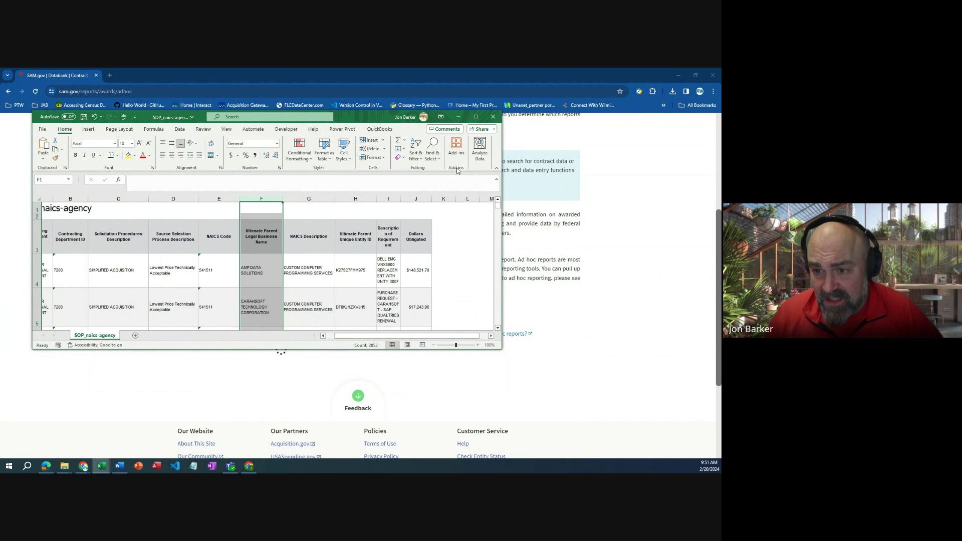
drag(400, 200, 427, 199)
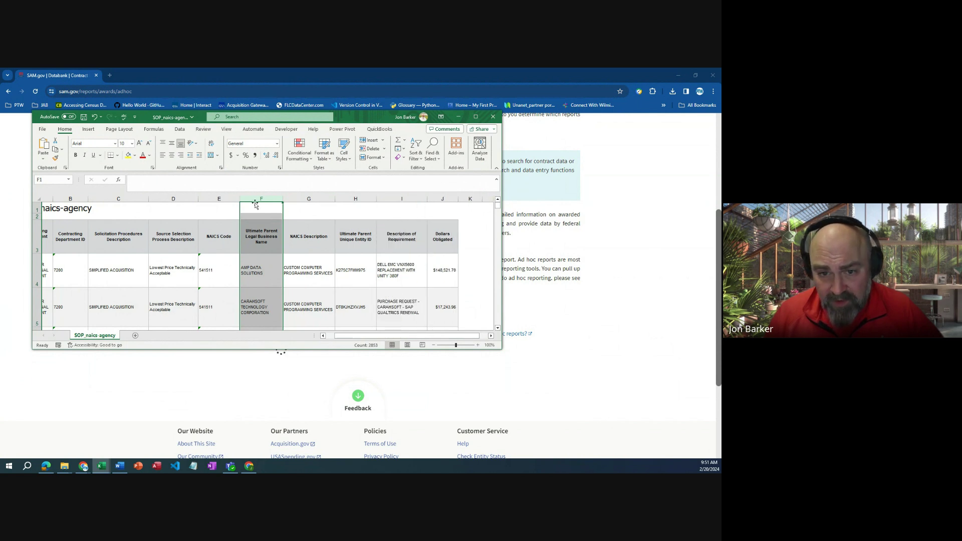
Examine the NAICS Code, NAICS Description, parent business name and Unique Entity ID columns, including the first record's entity ID and company name
click(218, 199)
click(309, 199)
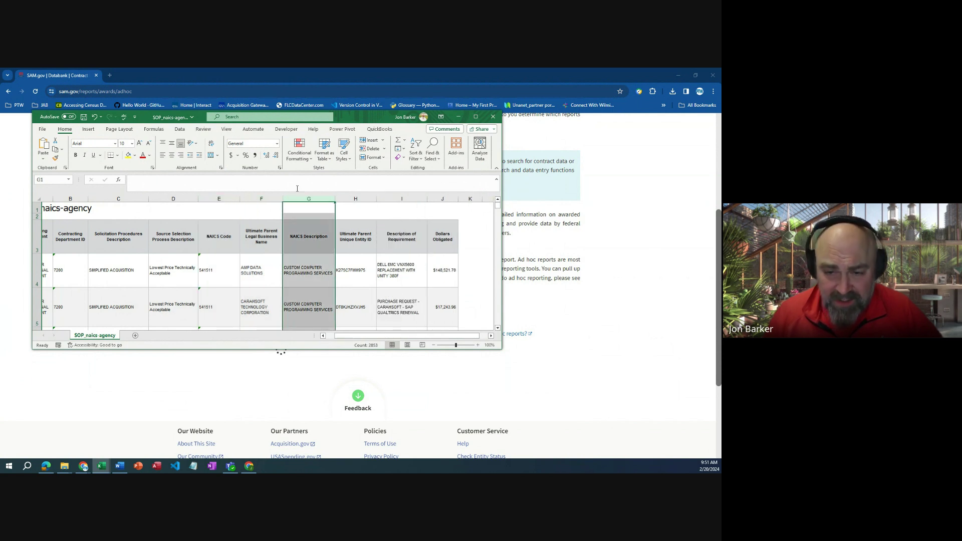
click(266, 199)
click(341, 199)
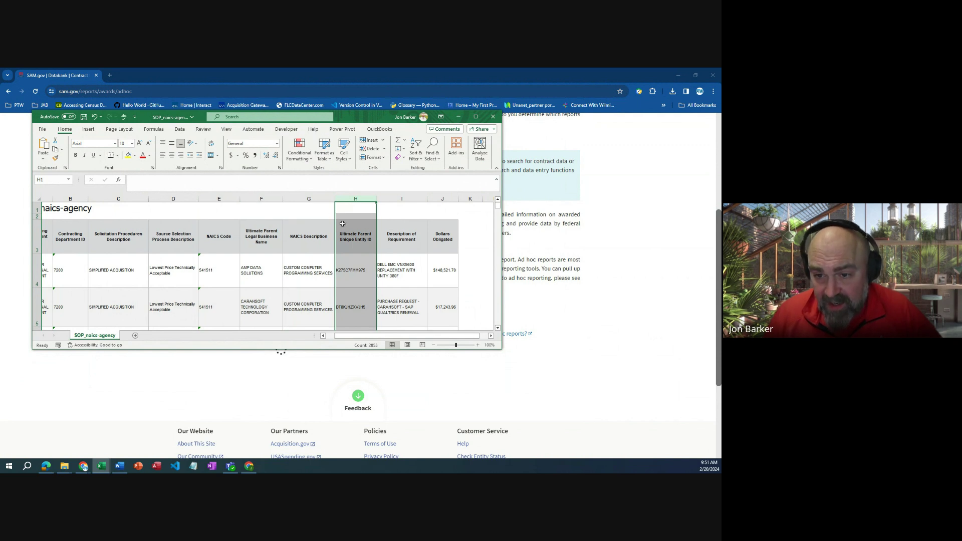
click(354, 273)
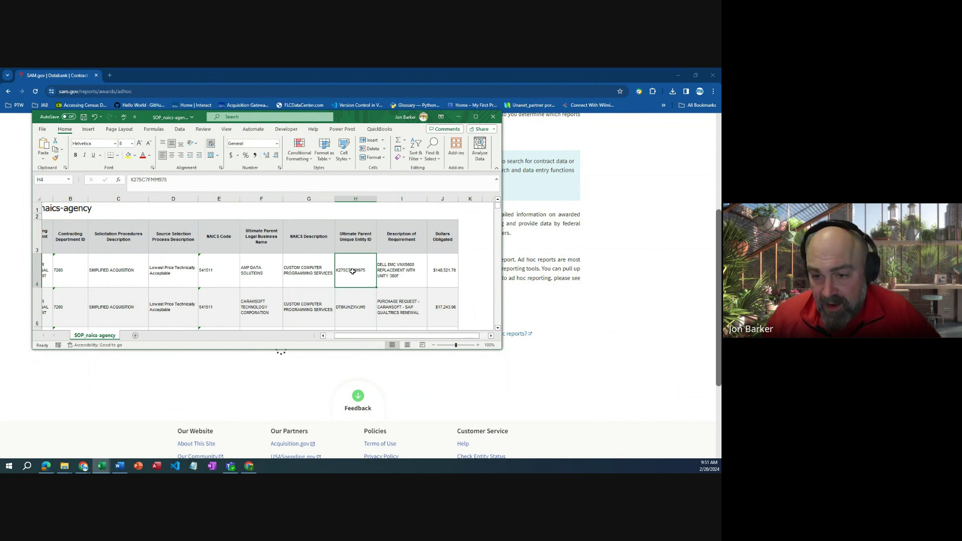
click(254, 269)
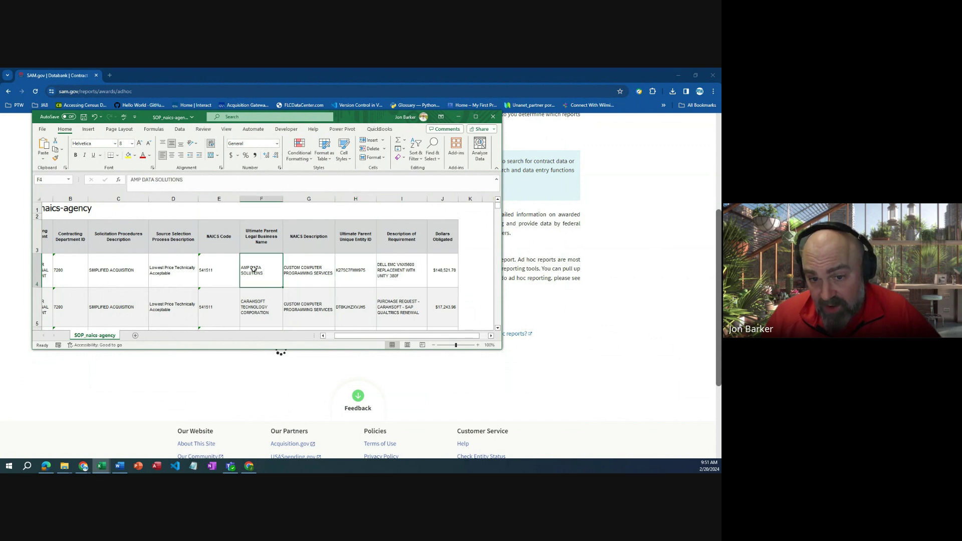
Maximize the workbook and widen the Description of Requirement column further so the descriptions fit on fewer lines
click(392, 268)
click(475, 117)
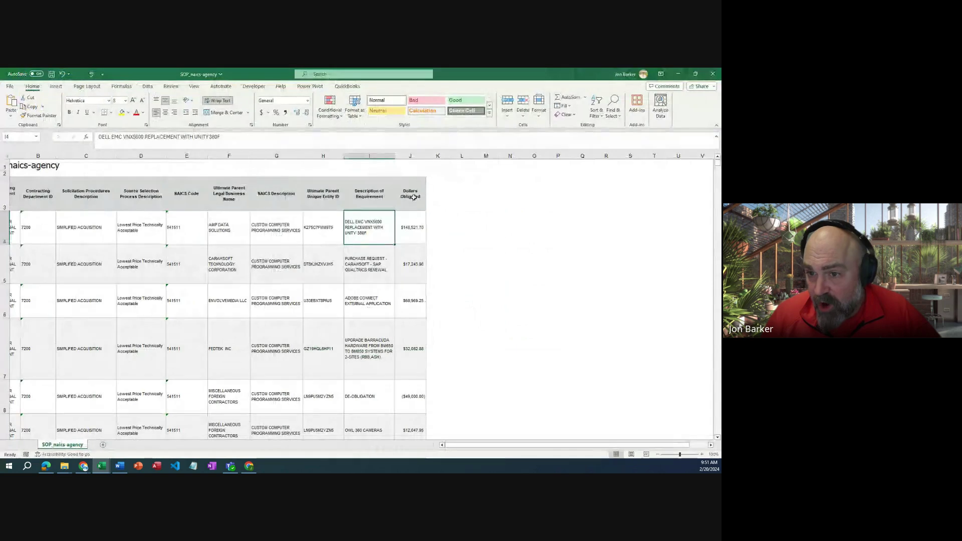
drag(396, 157, 433, 157)
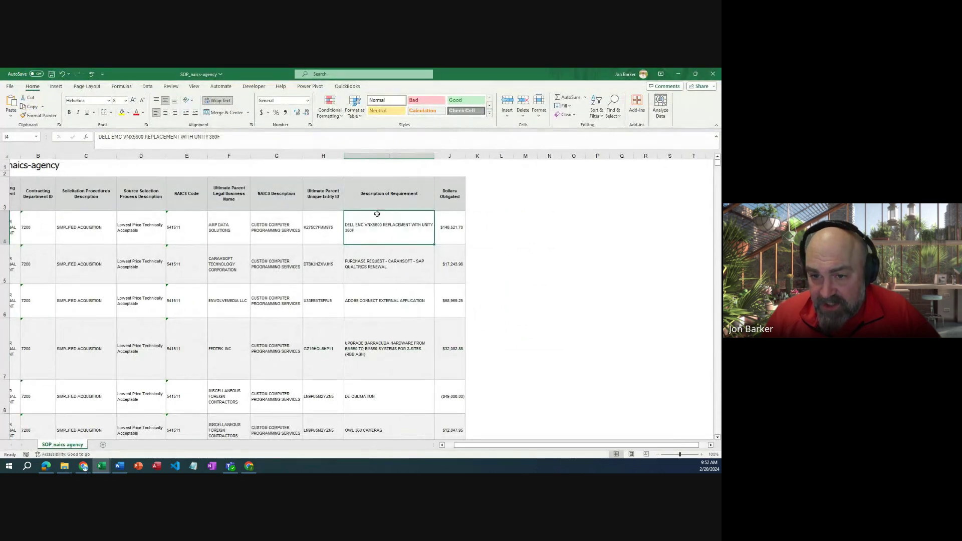
Review the NAICS Code column and the Description of Requirement entries from row 4 down, ending on the NAICS Description in row 9
click(182, 155)
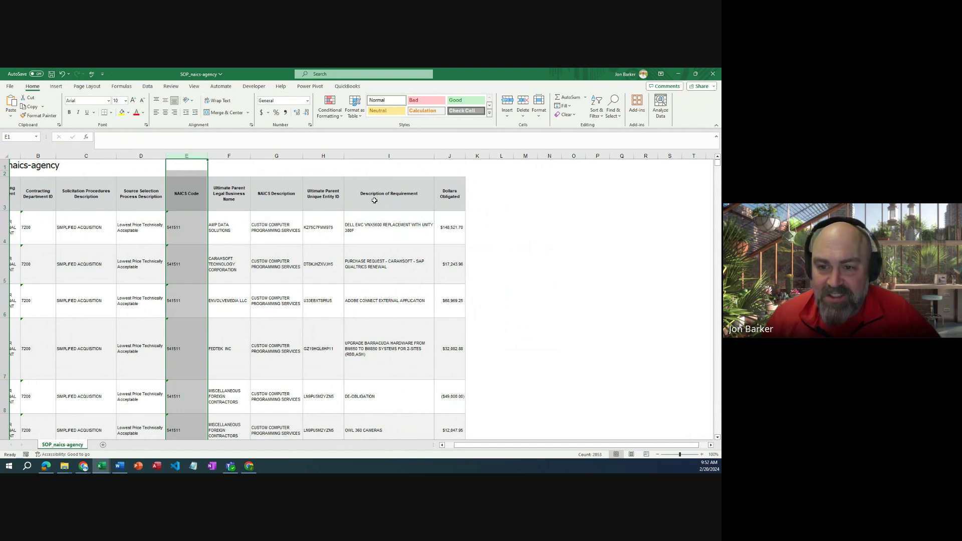
drag(382, 235, 389, 344)
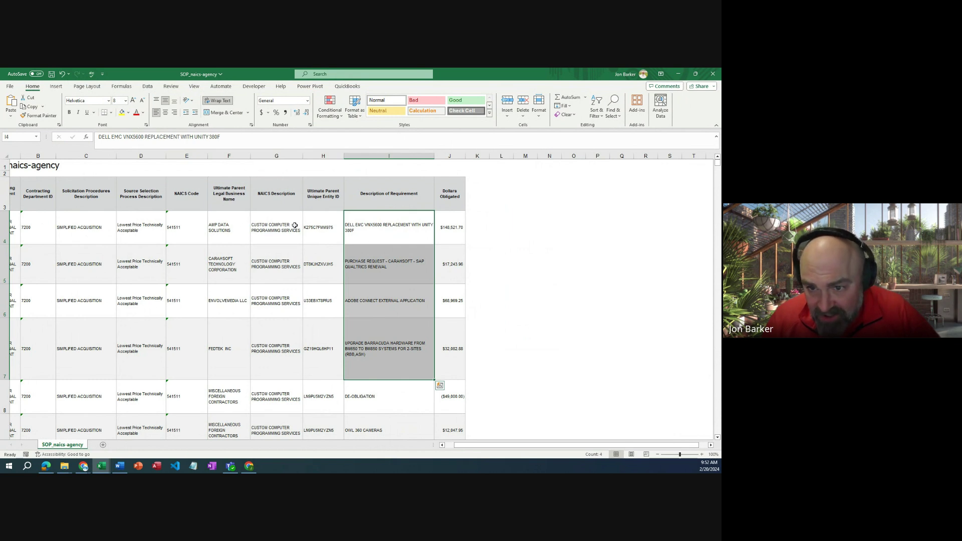
click(388, 234)
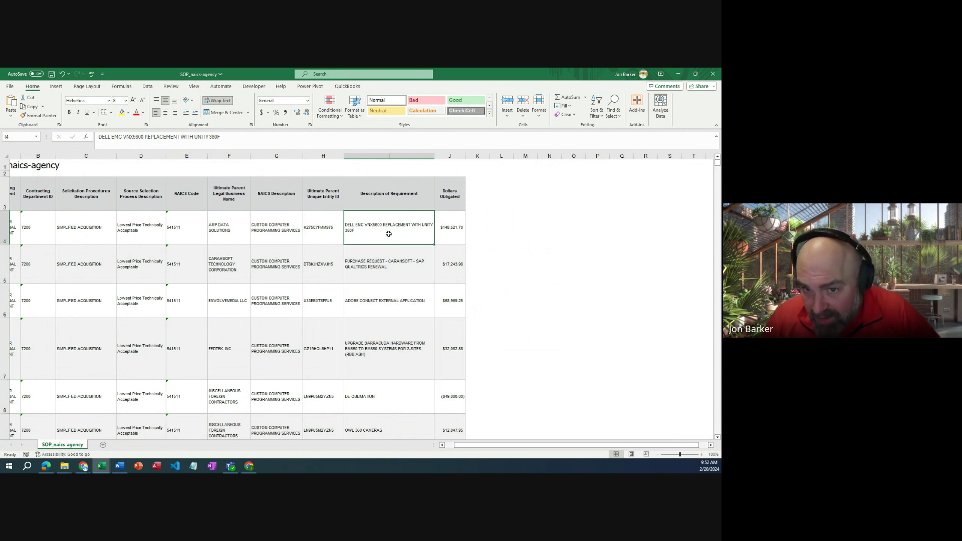
click(377, 268)
scroll(393, 288, down, 1)
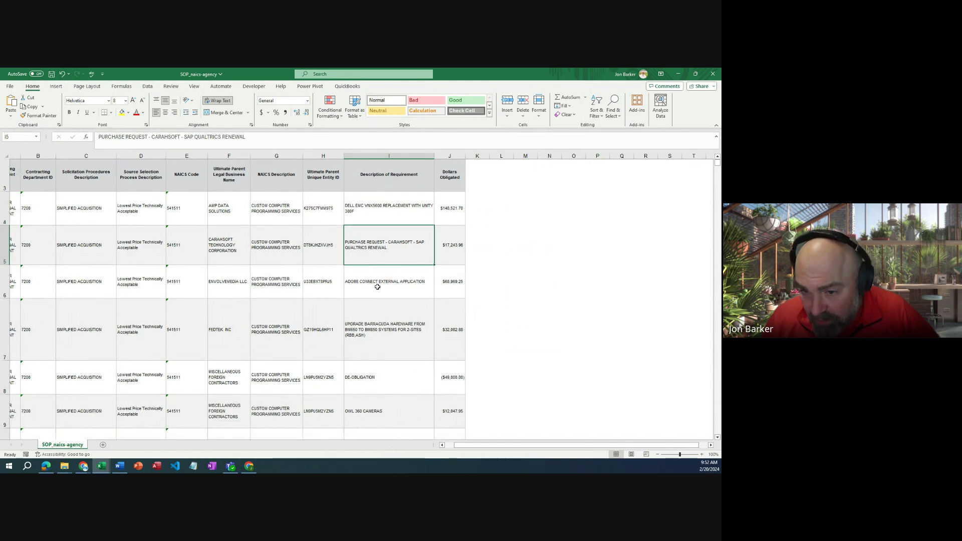
scroll(380, 322, down, 1)
click(369, 307)
scroll(369, 307, down, 2)
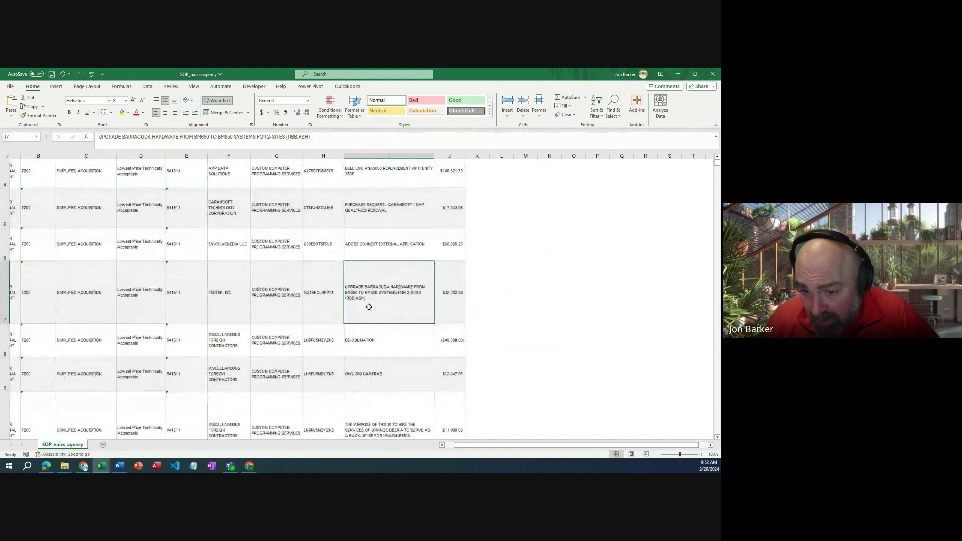
key(Down)
key(Down)
key(Left)
key(Left)
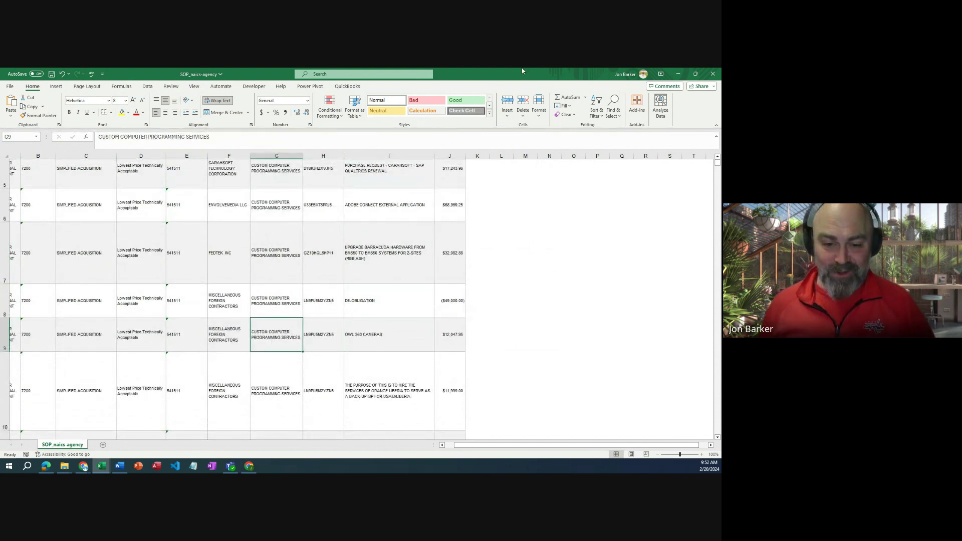
drag(521, 69, 368, 143)
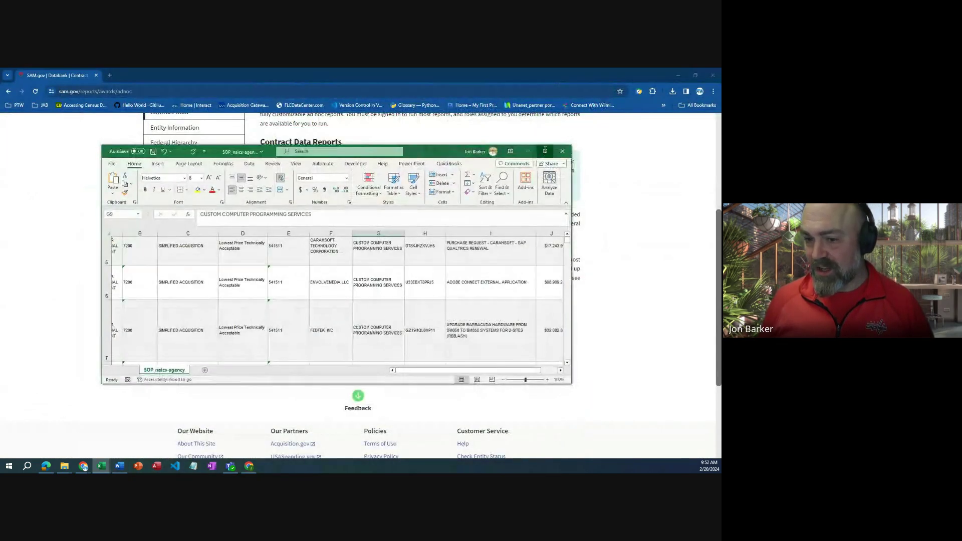
click(545, 150)
scroll(310, 275, down, 1)
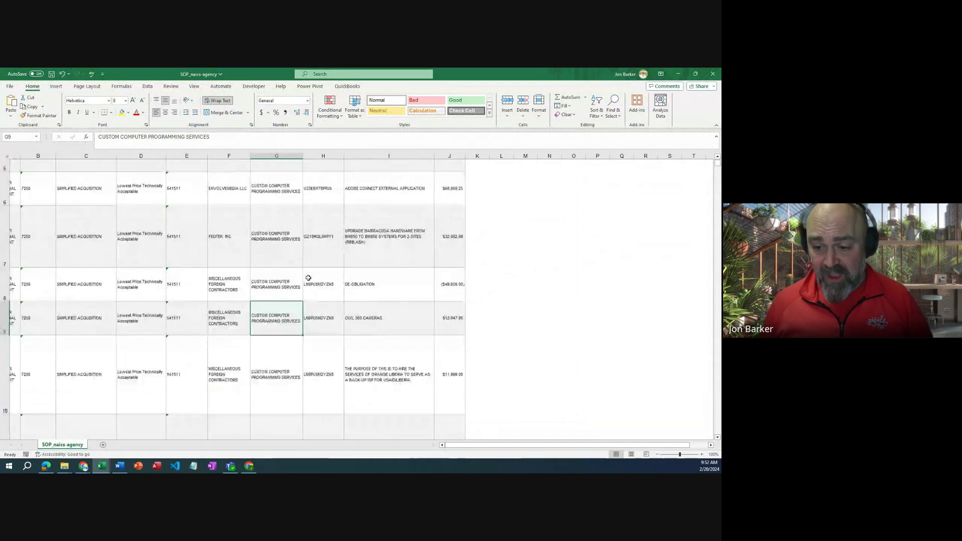
scroll(310, 275, down, 3)
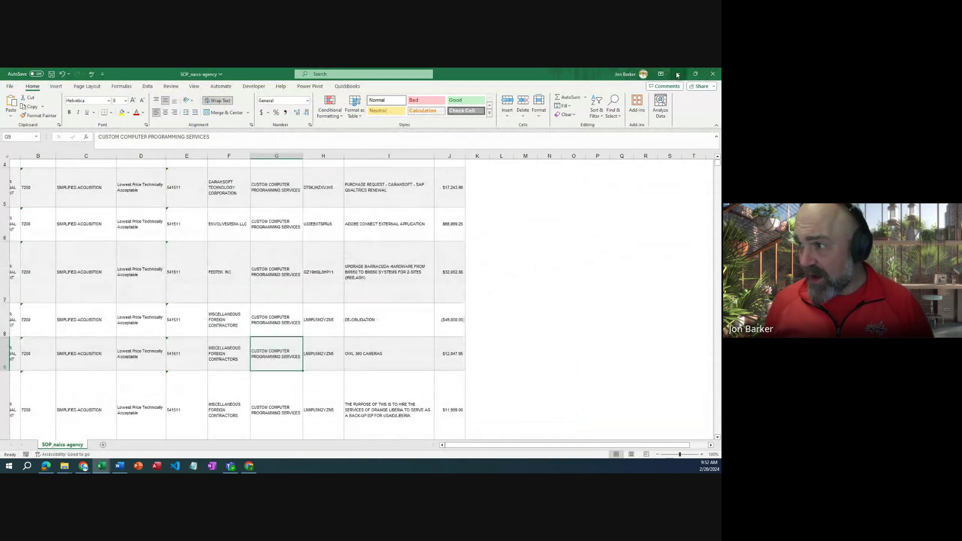
Minimize the workbook and reload the SAM.gov ad hoc contract data page in the browser to bring up its report list
click(678, 74)
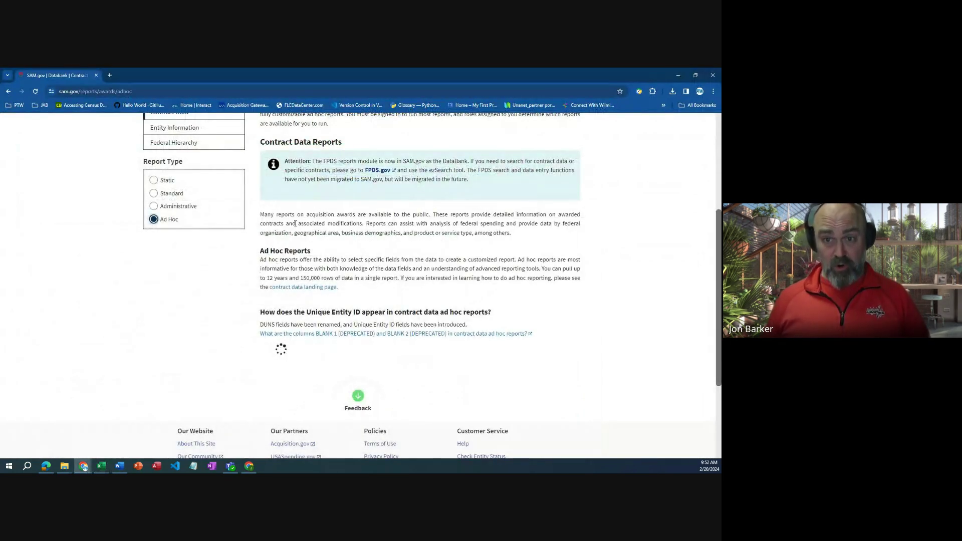
scroll(295, 223, up, 3)
scroll(201, 175, down, 3)
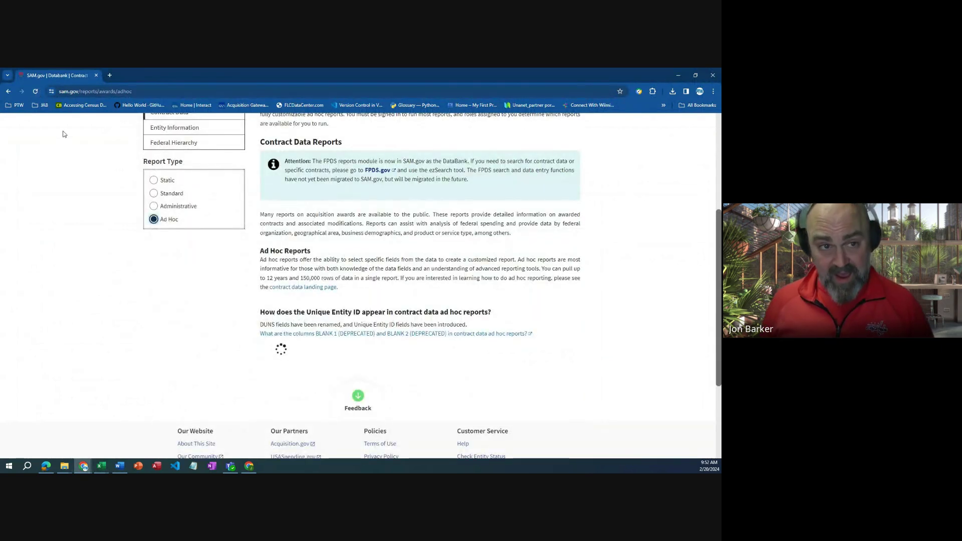
click(35, 91)
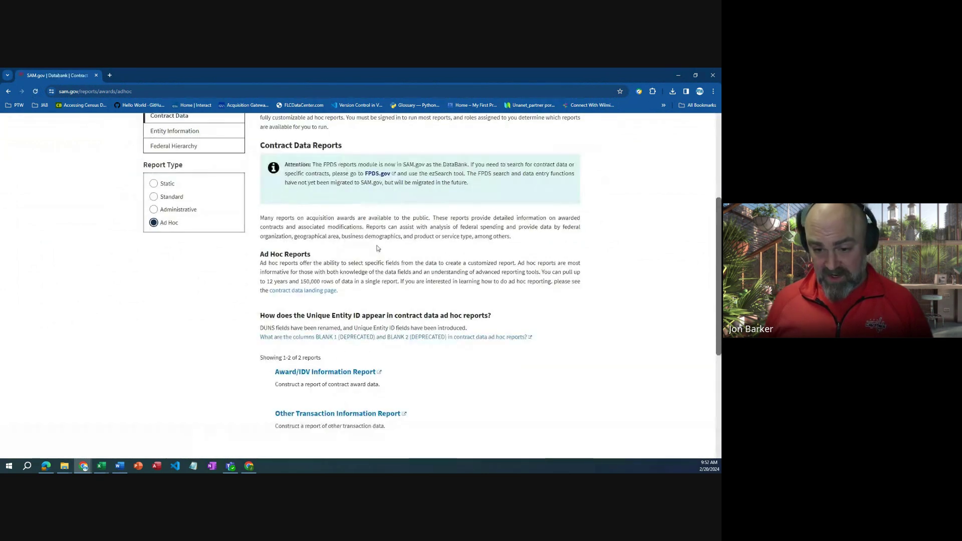
scroll(368, 201, down, 5)
click(323, 221)
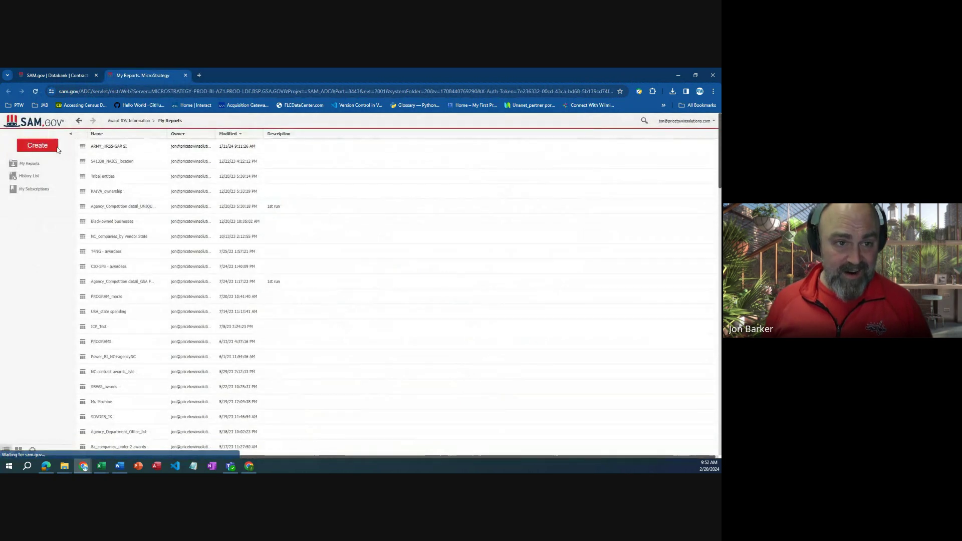
click(38, 145)
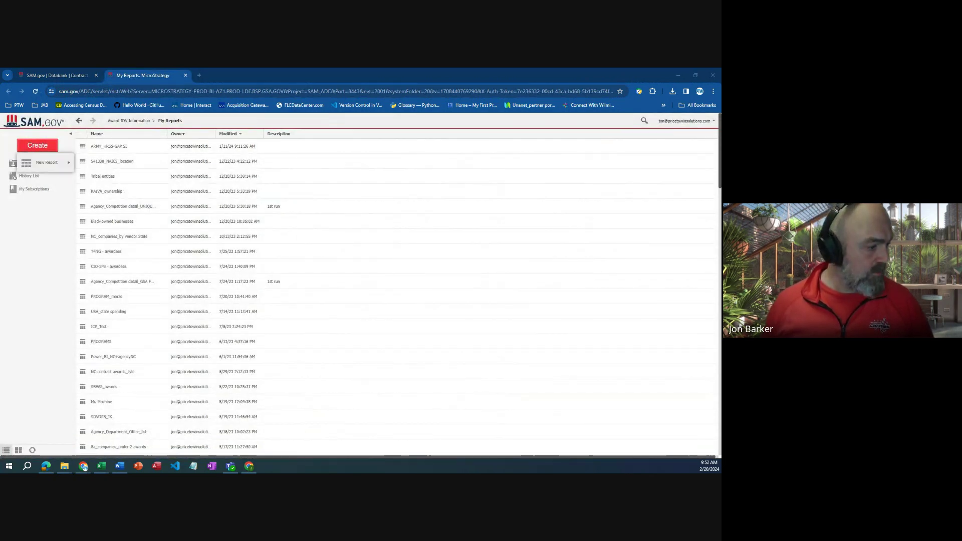
click(102, 466)
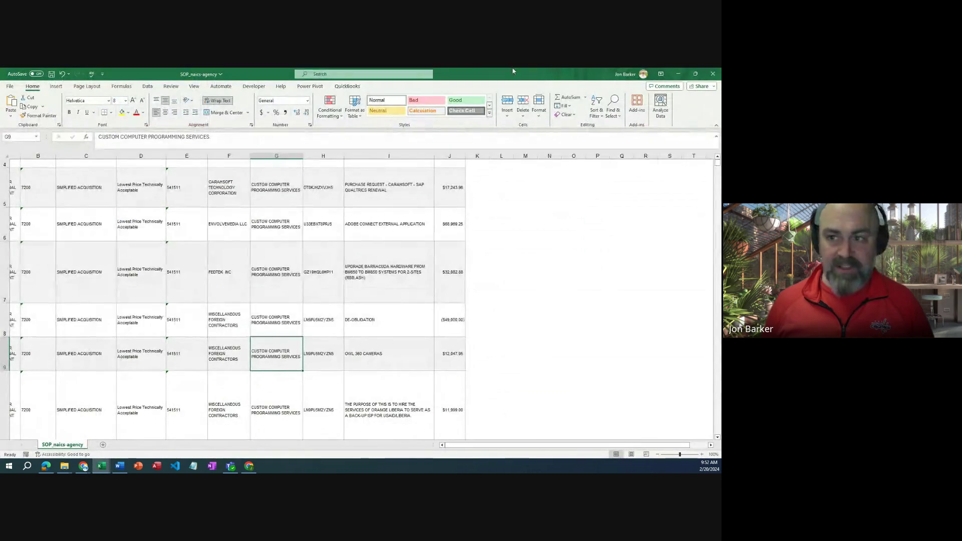
click(101, 466)
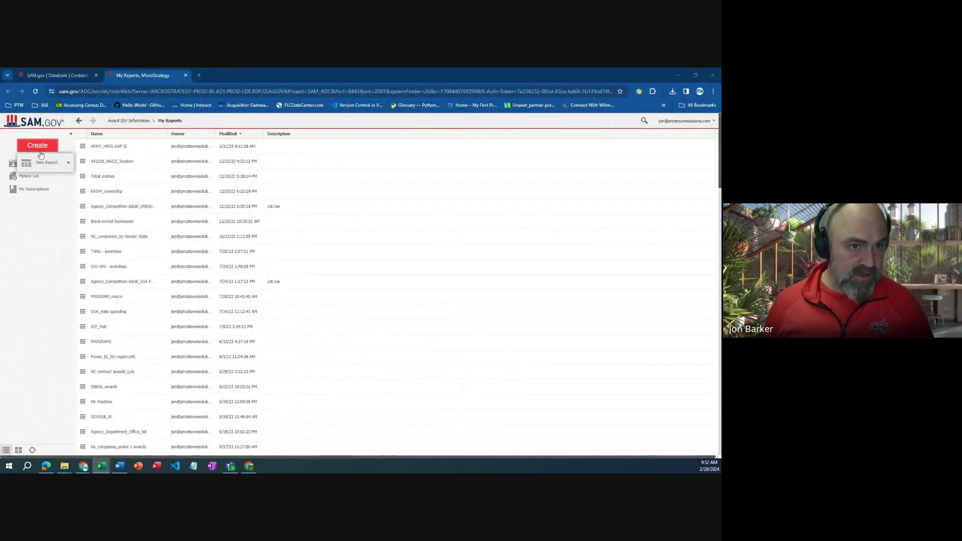
mouse_move(60, 162)
click(106, 164)
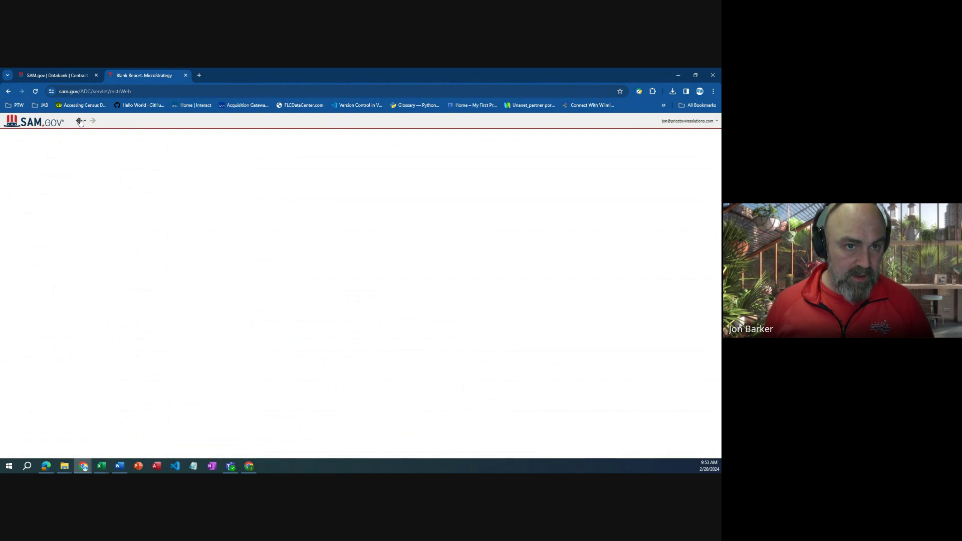
click(185, 76)
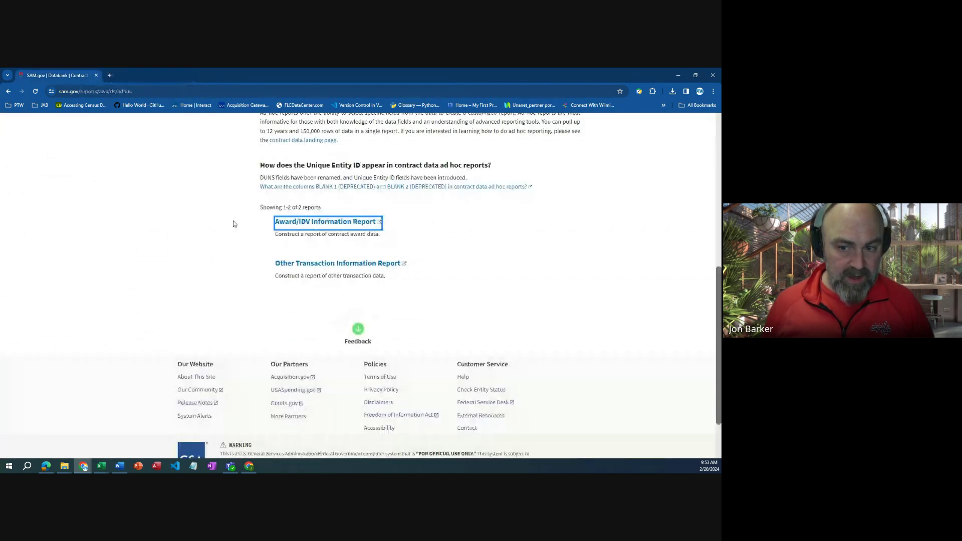
Open the Award/IDV Information Report from the ad hoc report list and create a new report with Report Builder
click(320, 221)
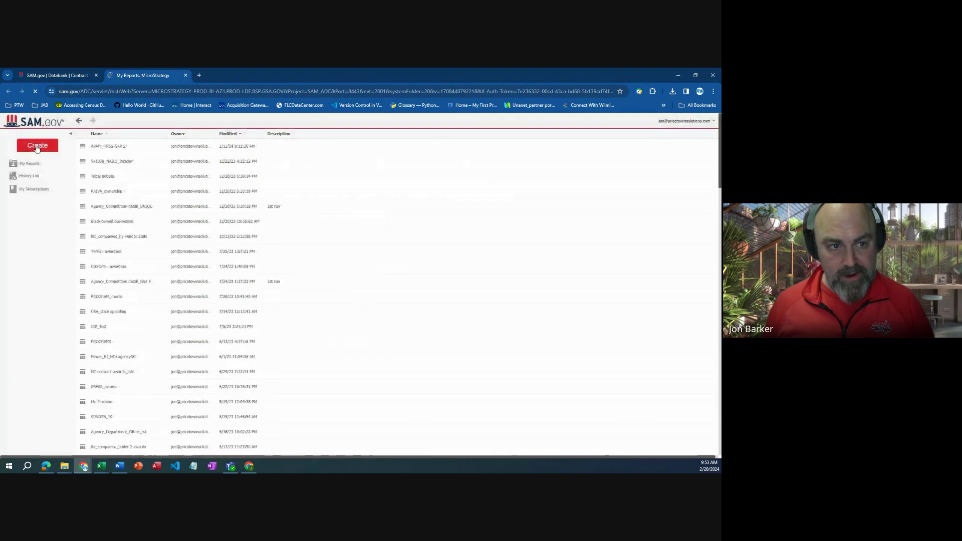
click(37, 146)
mouse_move(46, 163)
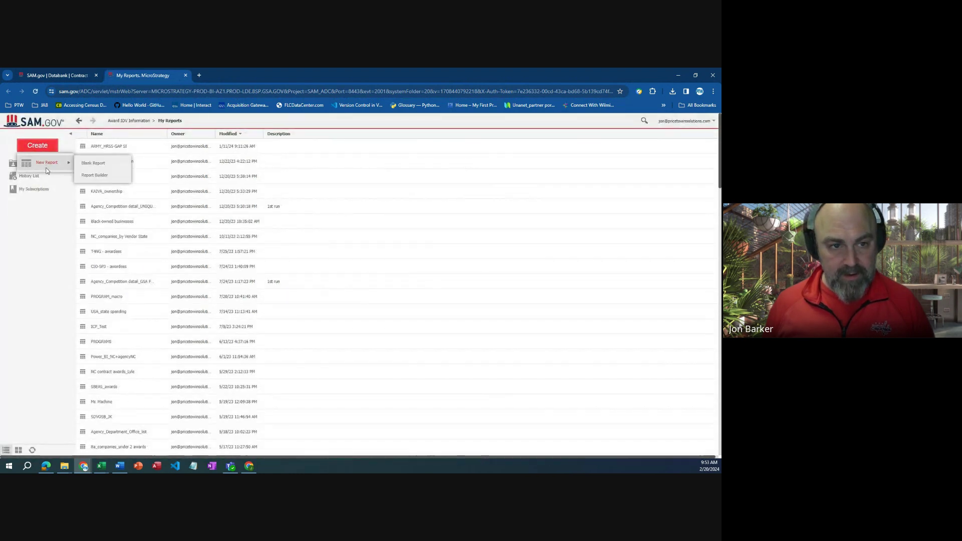
click(106, 183)
scroll(107, 224, down, 8)
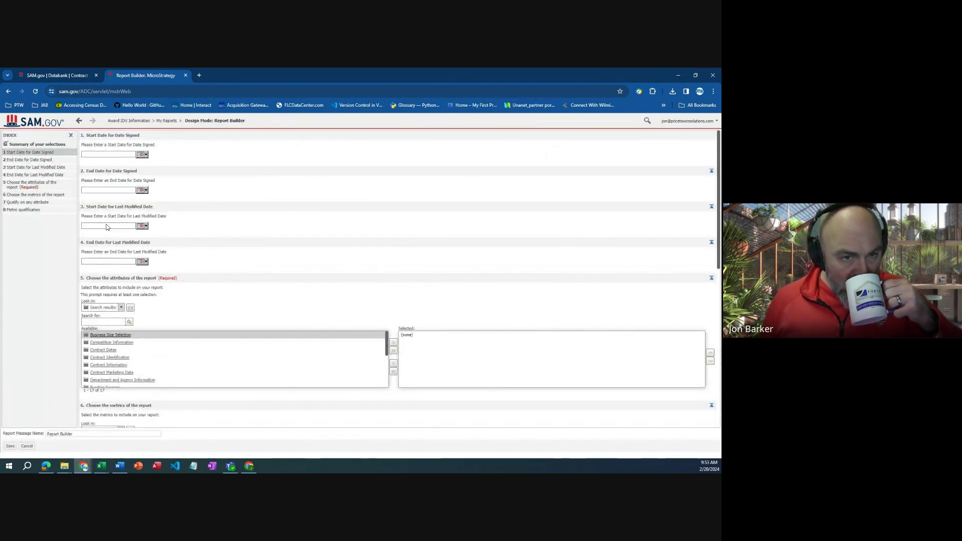
Set the Date Signed range to start on 10/1/2012 and end on 9/30/2024
click(103, 224)
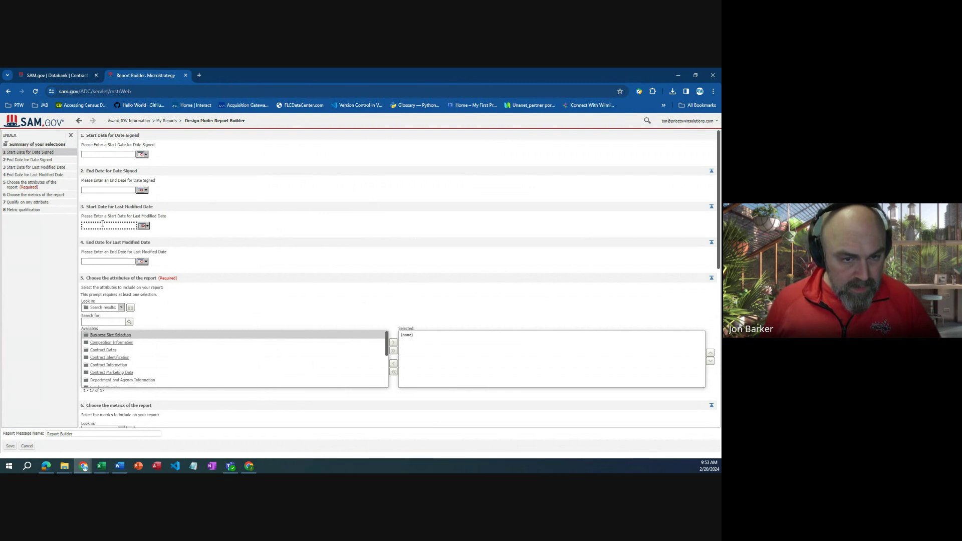
click(112, 154)
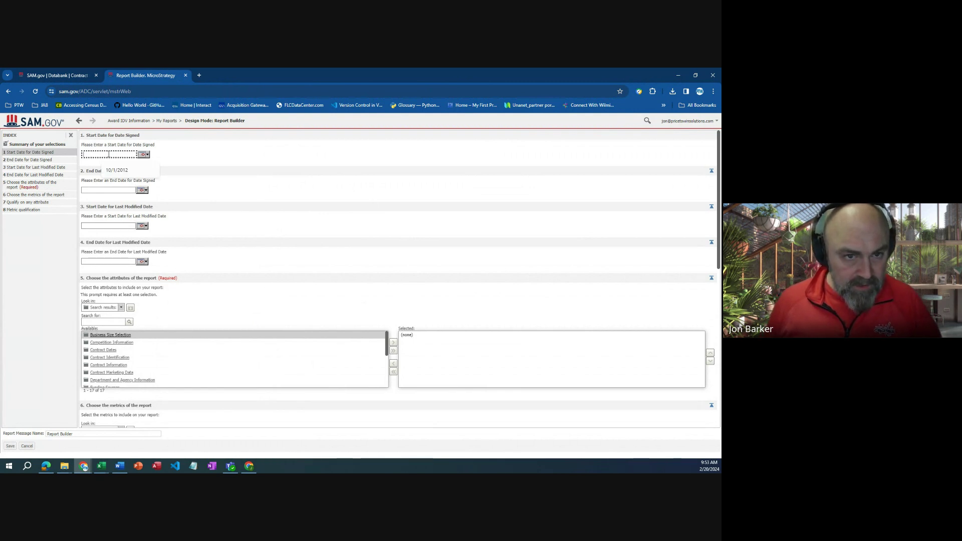
click(122, 174)
click(108, 191)
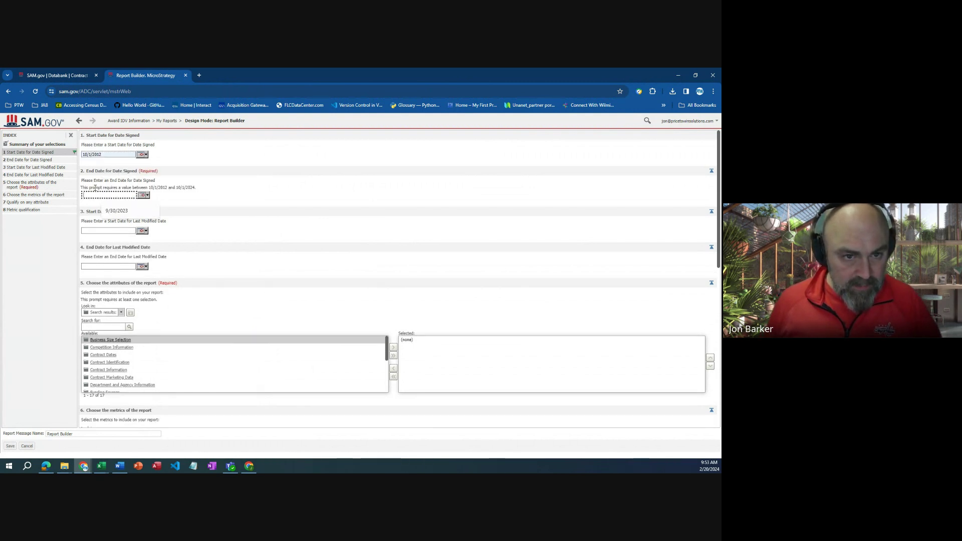
click(112, 212)
click(128, 195)
key(BackSpace)
text(4)
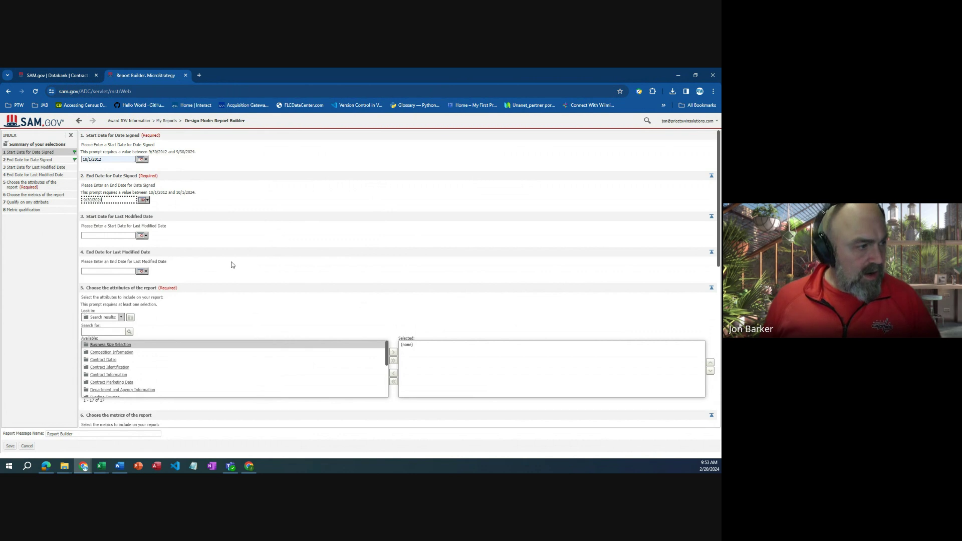
Add Contracting Department Name from the Department and Agency Information attributes to the report's selected attributes
click(102, 369)
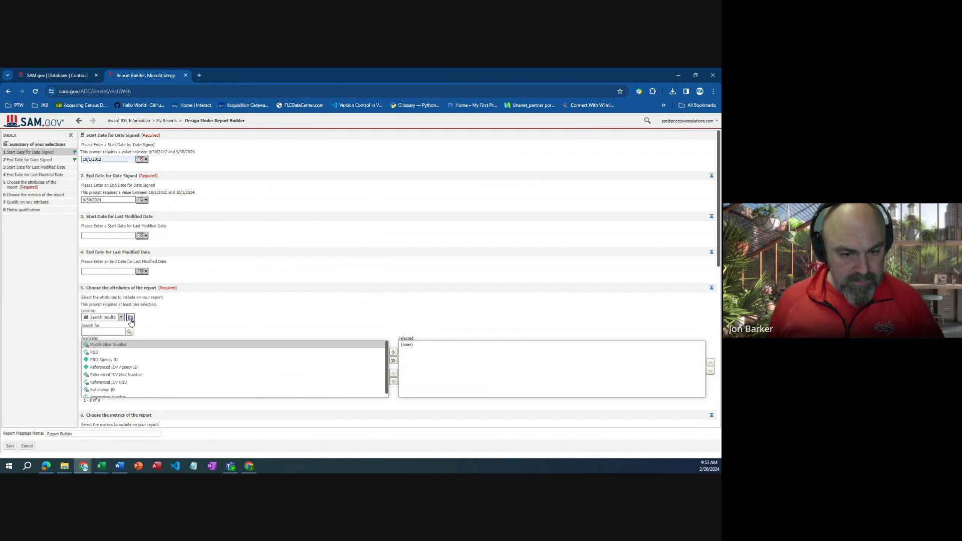
click(130, 319)
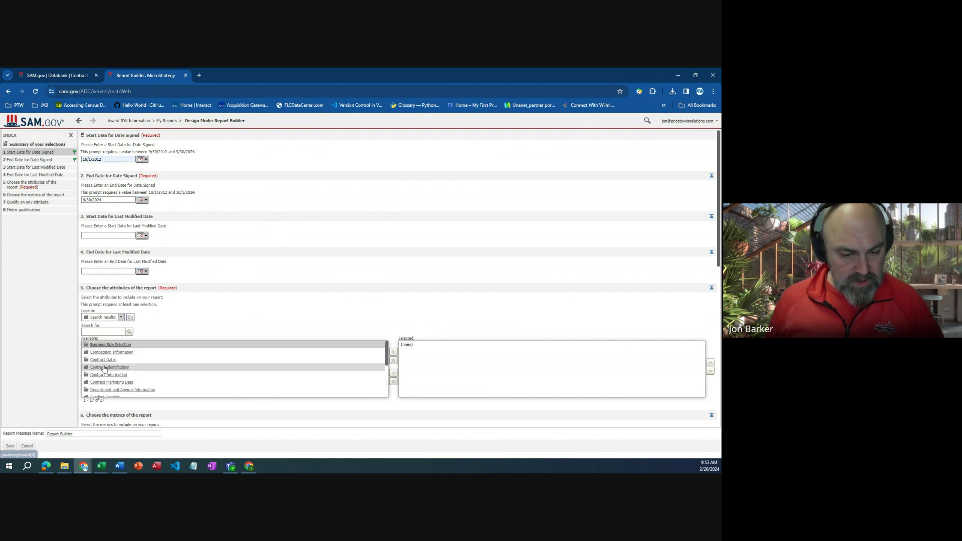
click(106, 375)
click(116, 349)
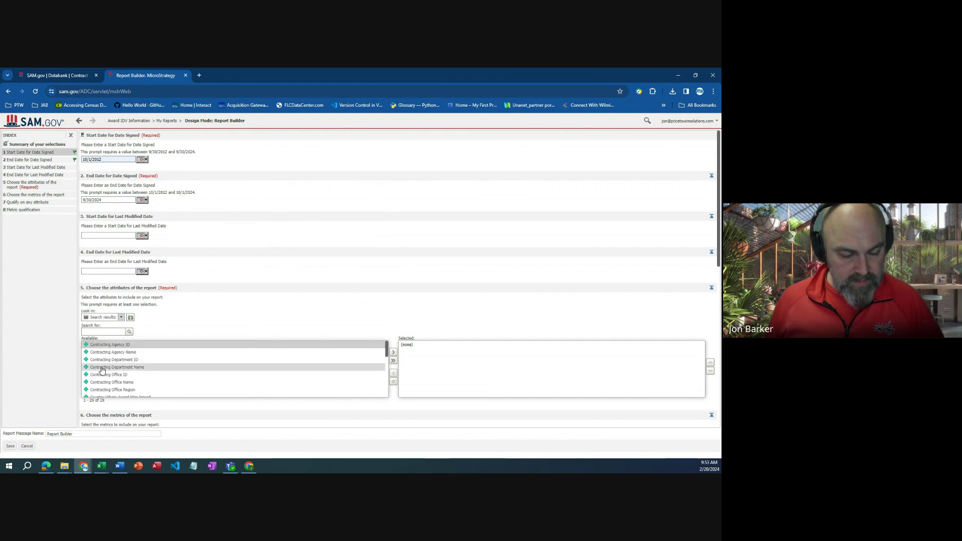
double_click(102, 369)
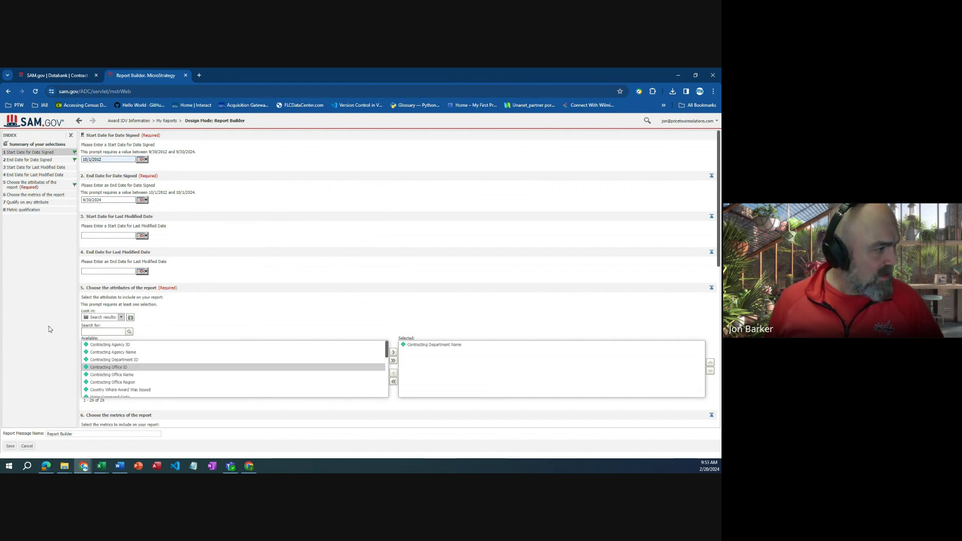
Try to find description attributes by searching within the open department and agency folder, shortening the search term to "des"
click(88, 328)
text(dep)
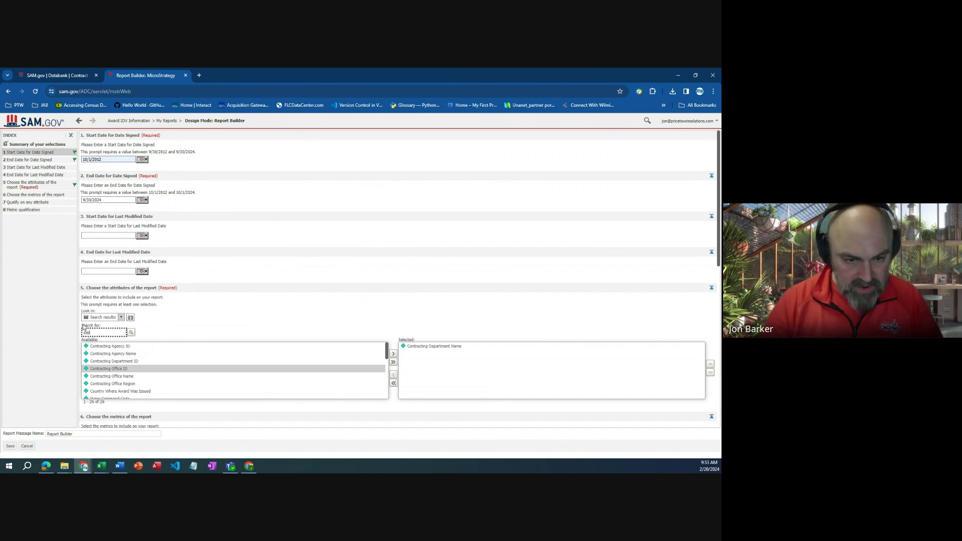
key(Return)
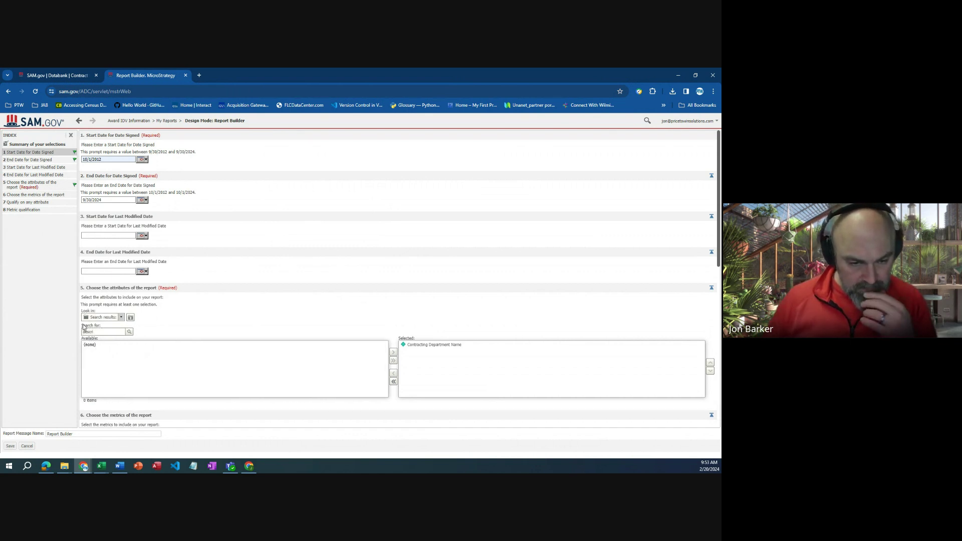
click(107, 331)
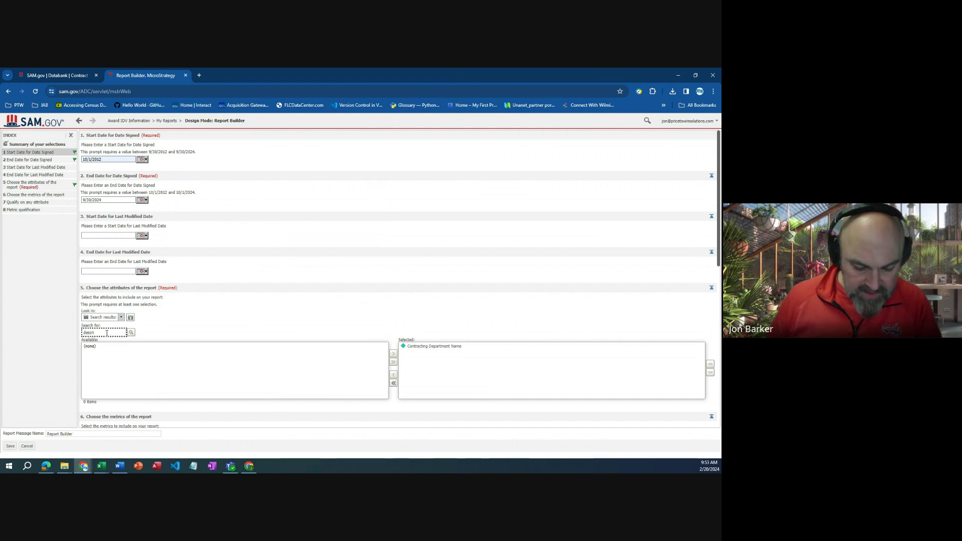
key(BackSpace)
key(Return)
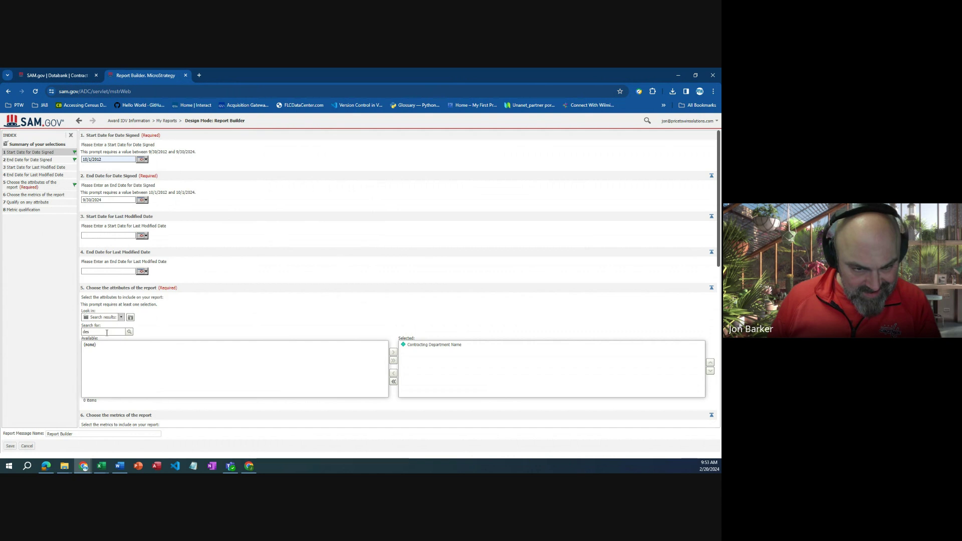
Go back to the full list of attribute folders and search all report attributes for "desc"
click(130, 317)
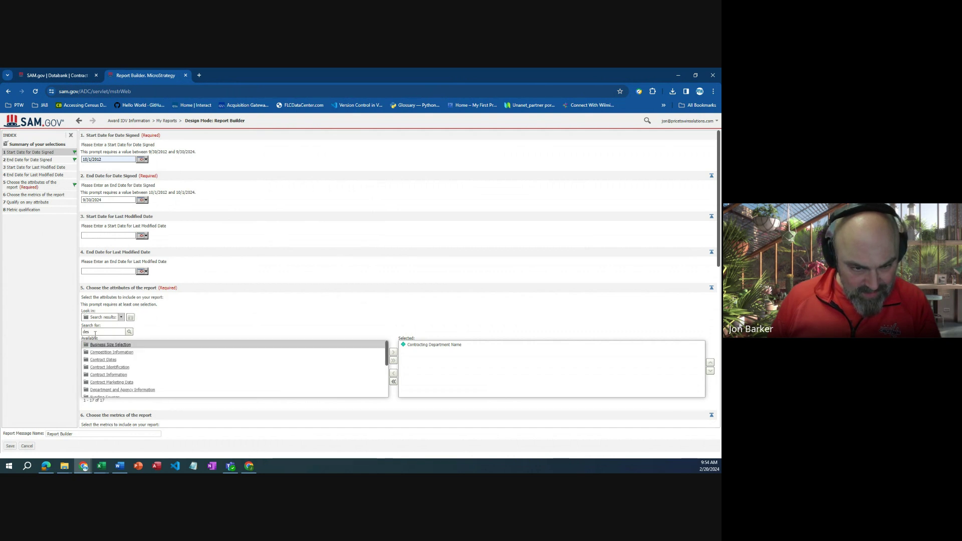
click(112, 332)
text(c)
click(130, 333)
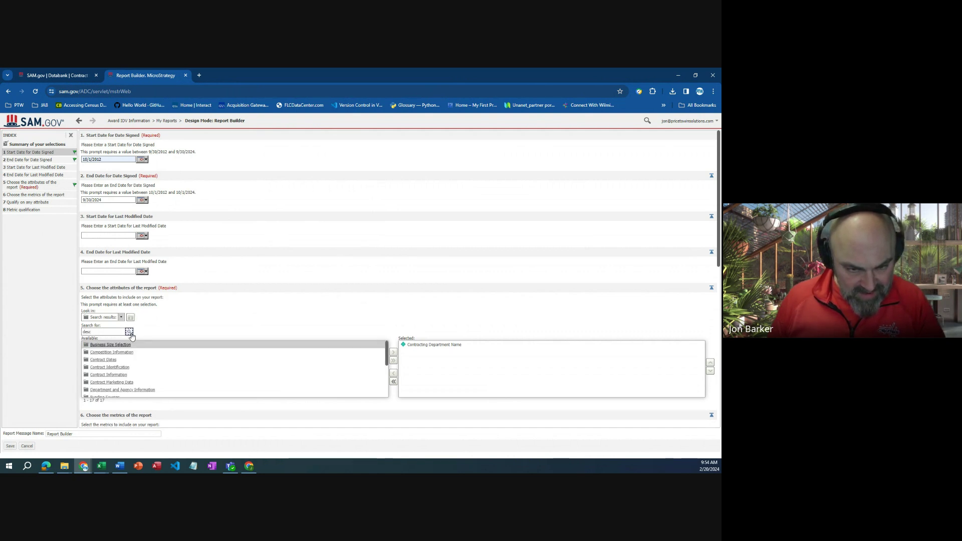
click(121, 317)
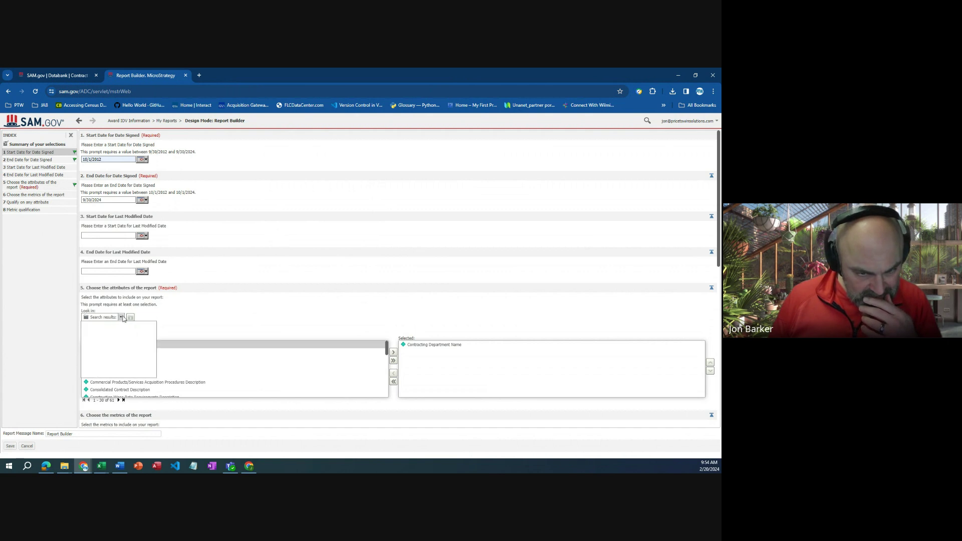
click(205, 320)
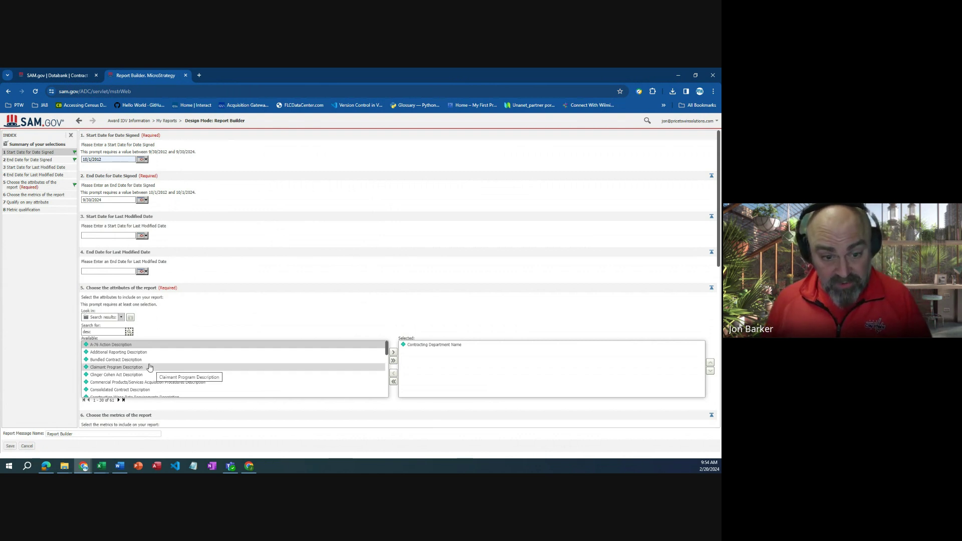
Add Solicitation Procedures Description and Source Selection Process Description from the second page of search results to the report attributes
scroll(149, 367, down, 2)
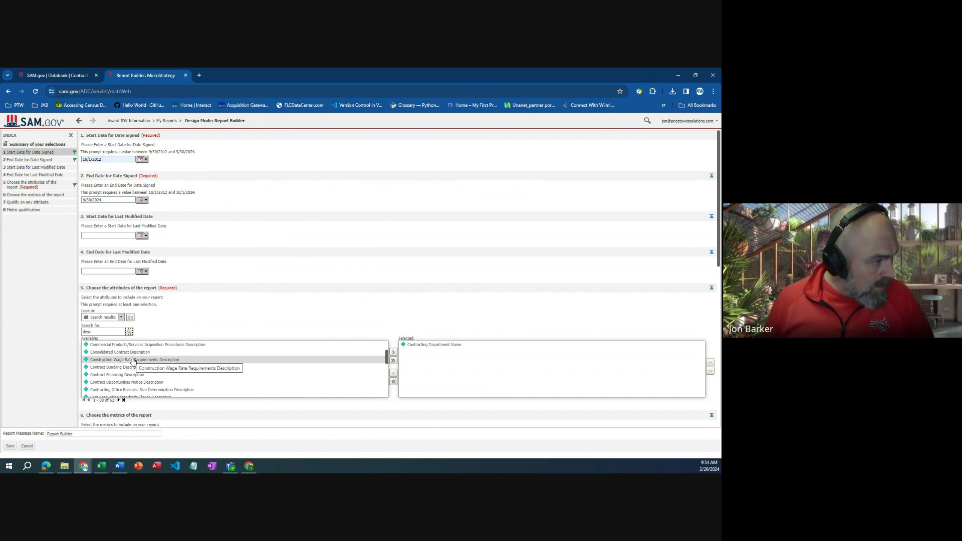
scroll(120, 351, down, 5)
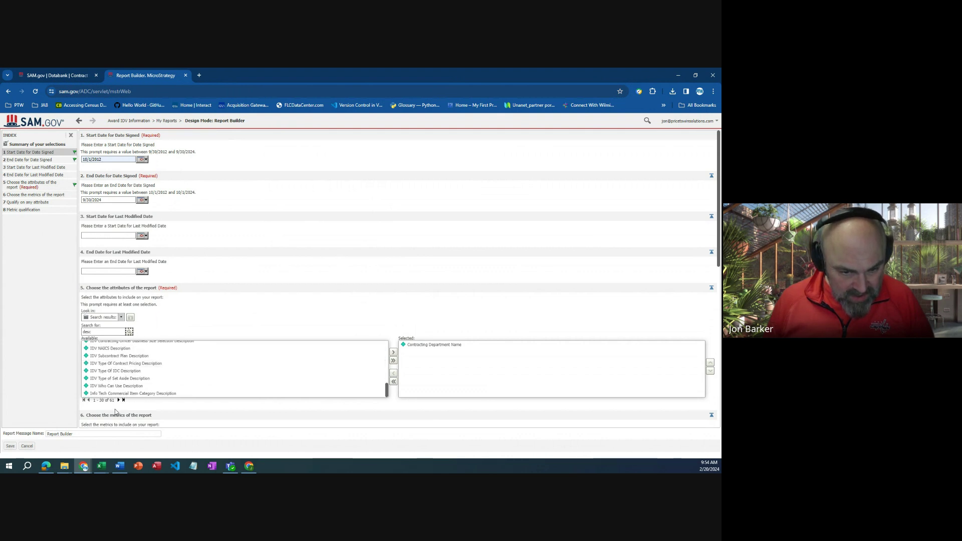
click(120, 399)
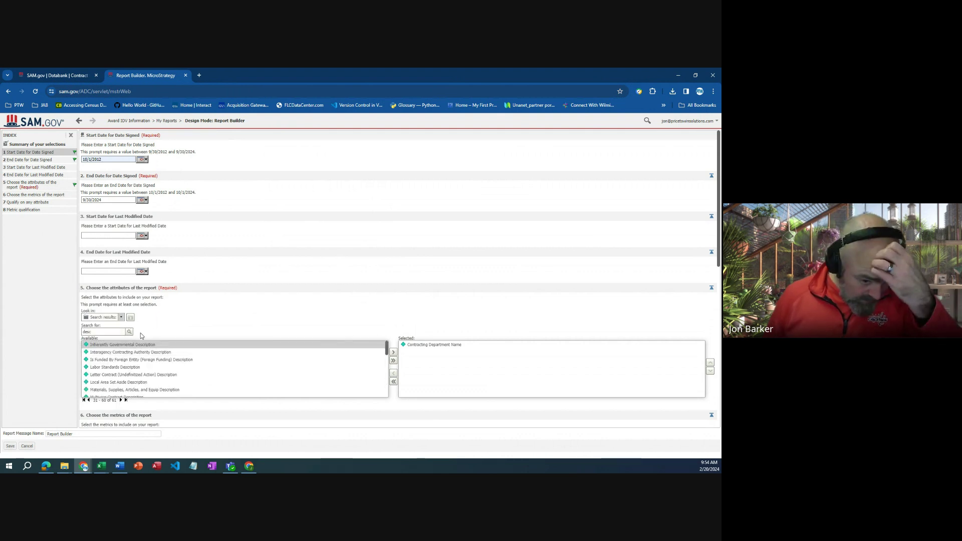
scroll(141, 332, down, 1)
scroll(124, 284, down, 5)
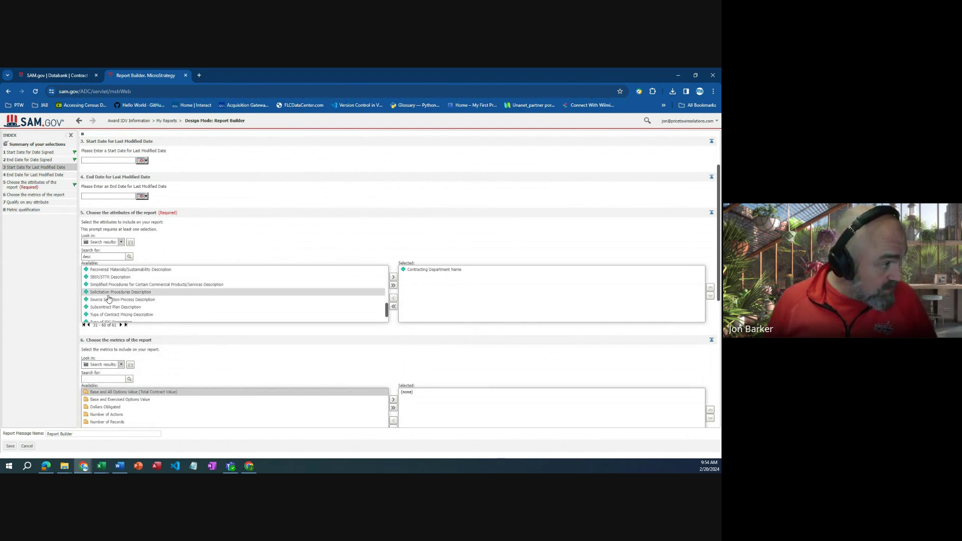
double_click(105, 293)
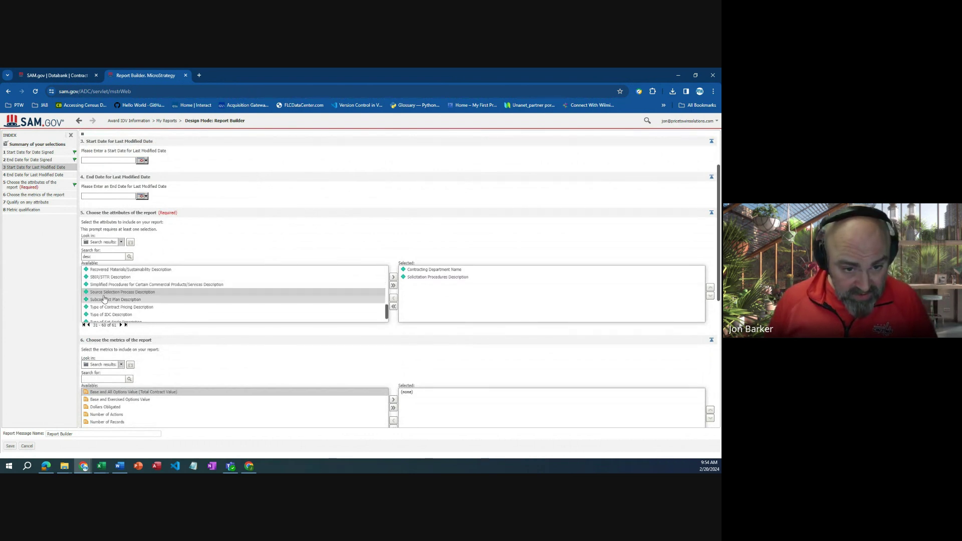
double_click(101, 293)
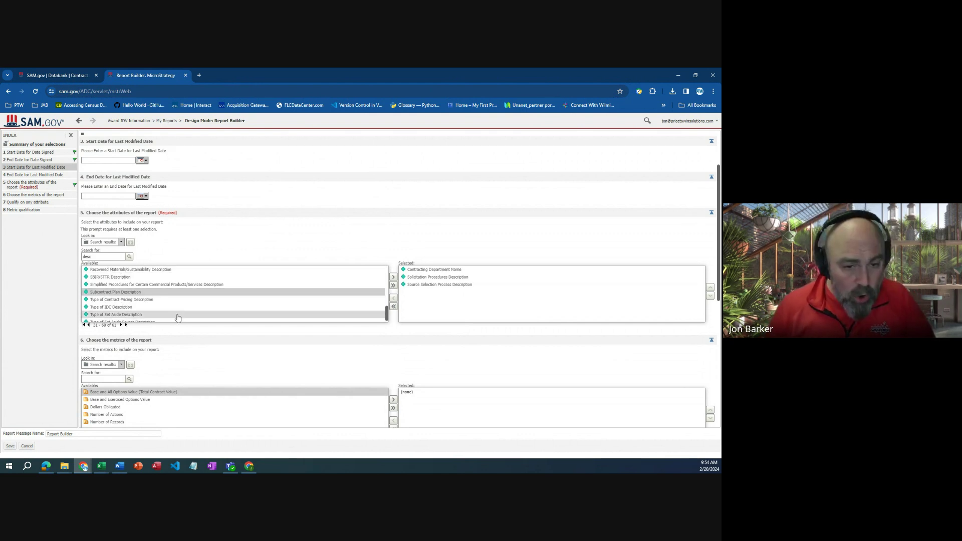
Search the attributes for "naic" and add NAICS Code and NAICS Description to the report
drag(93, 257, 67, 257)
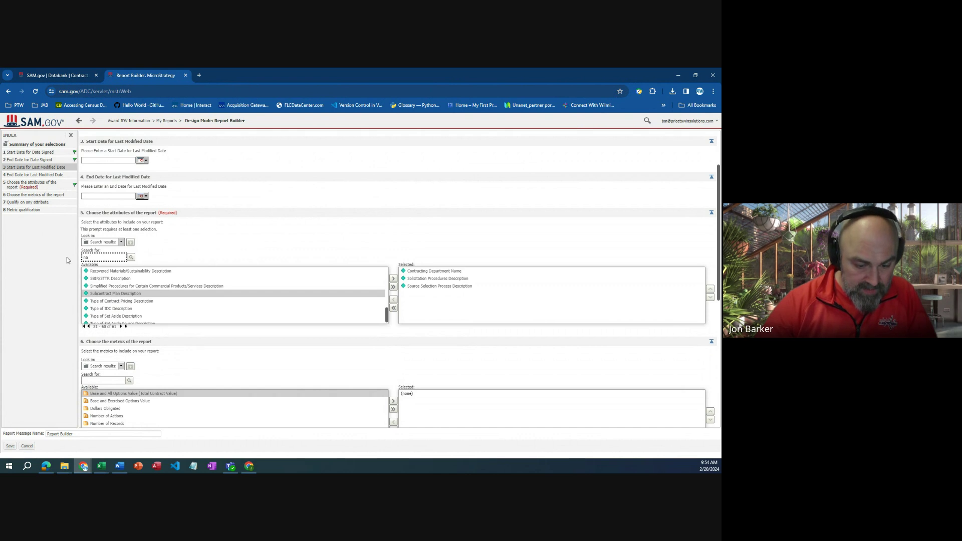
text(naic)
key(Return)
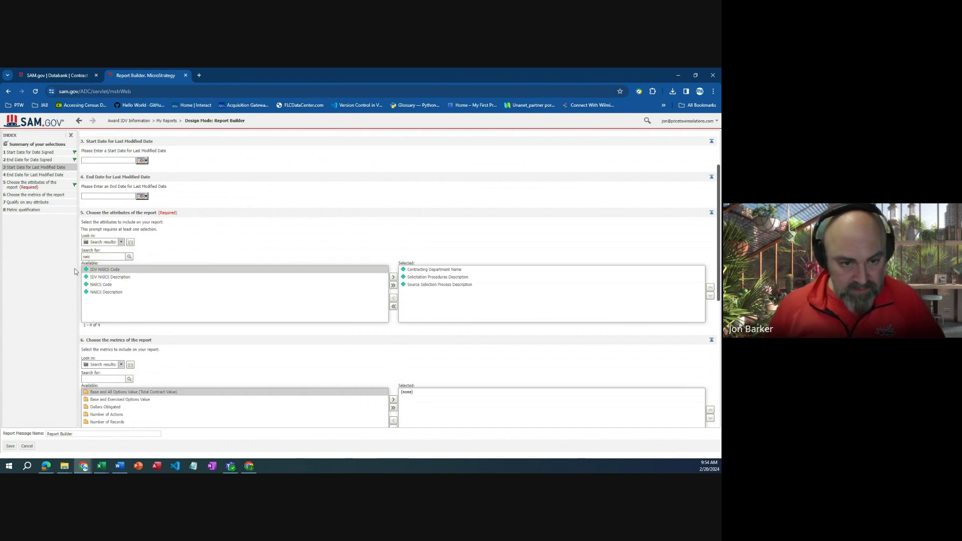
double_click(100, 286)
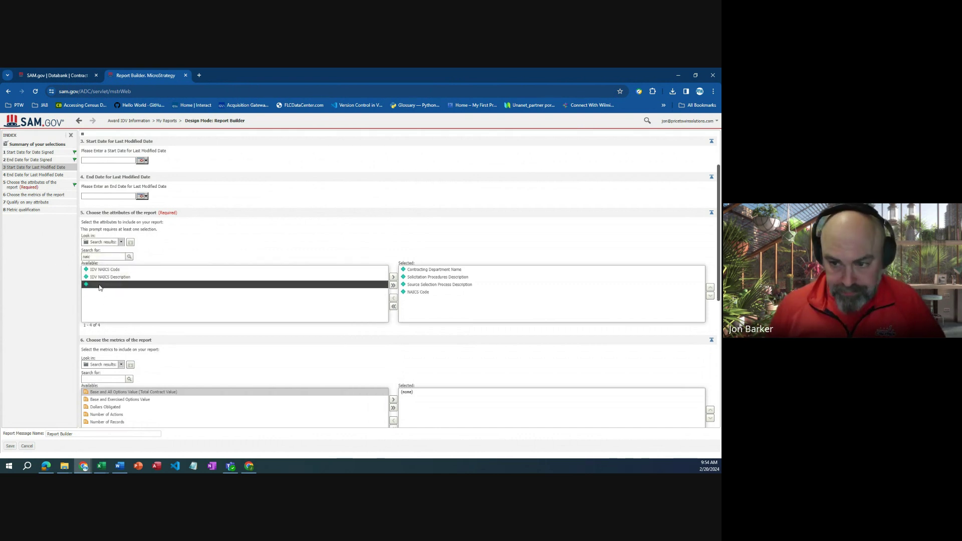
double_click(99, 285)
Search the available report attributes for "parent"
double_click(99, 254)
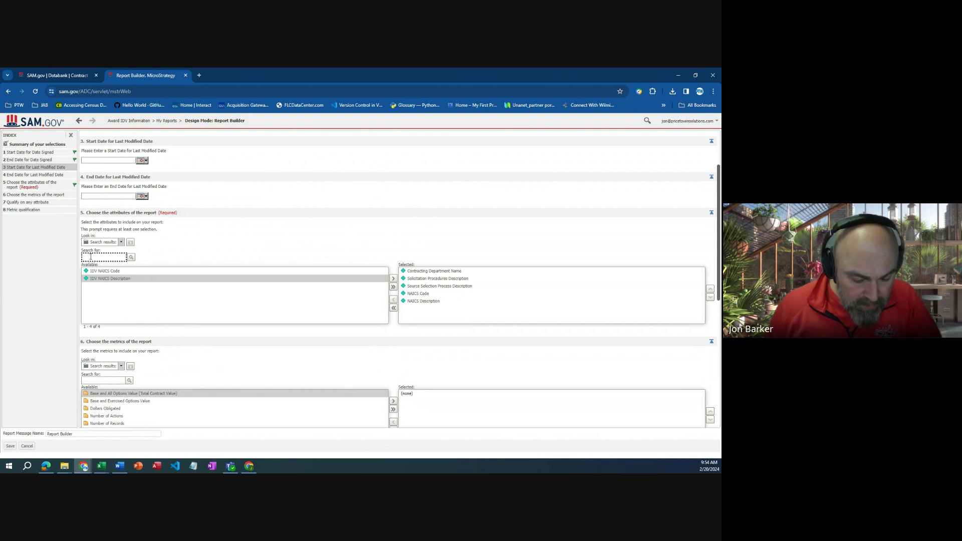
text(parent)
key(Return)
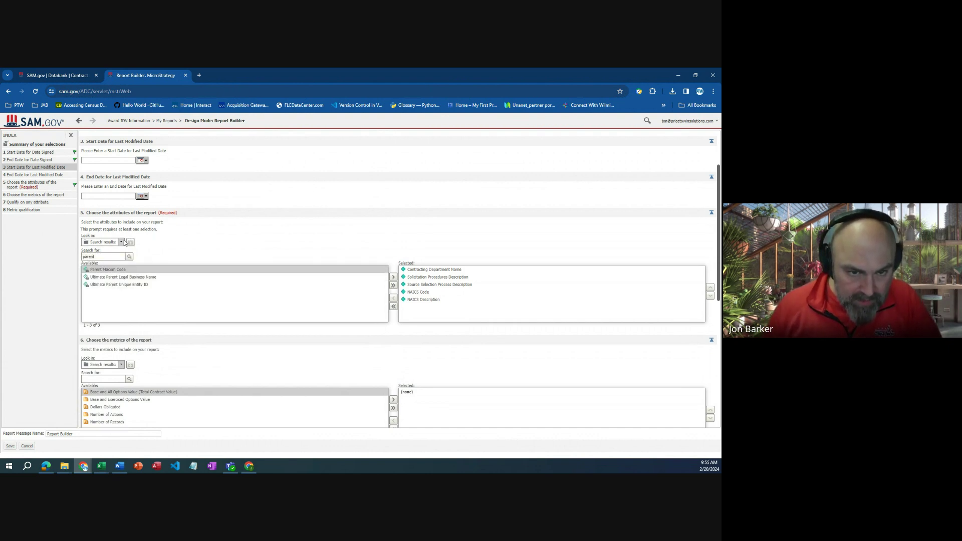
click(121, 242)
click(103, 246)
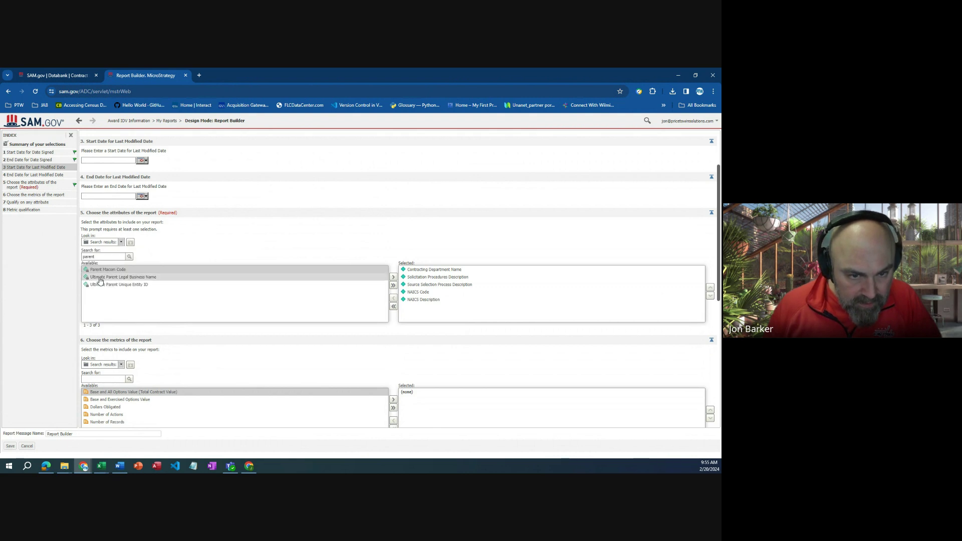
Clear the attribute search and add Ultimate Parent Legal Business Name and Unique Entity ID from the Vendor Information folder
double_click(109, 256)
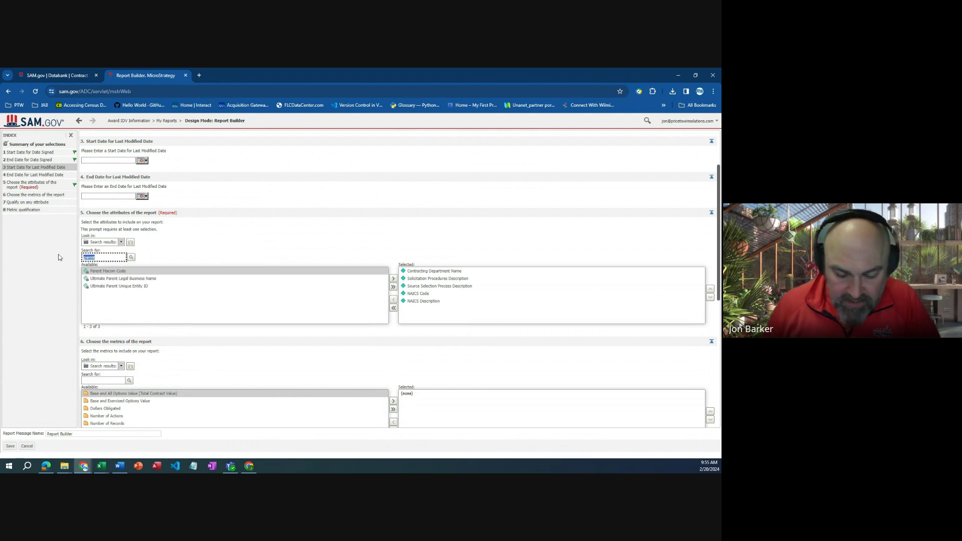
key(BackSpace)
click(129, 257)
scroll(161, 281, down, 5)
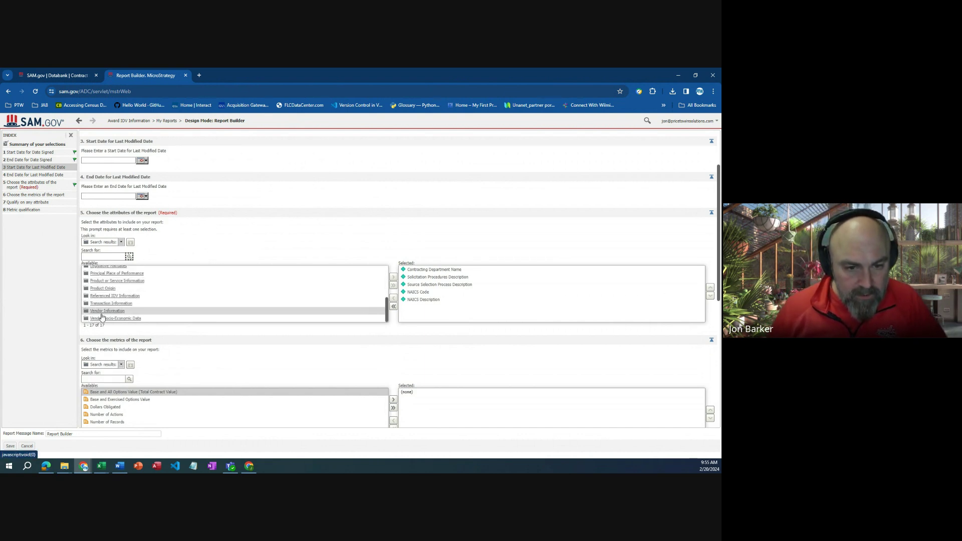
click(103, 311)
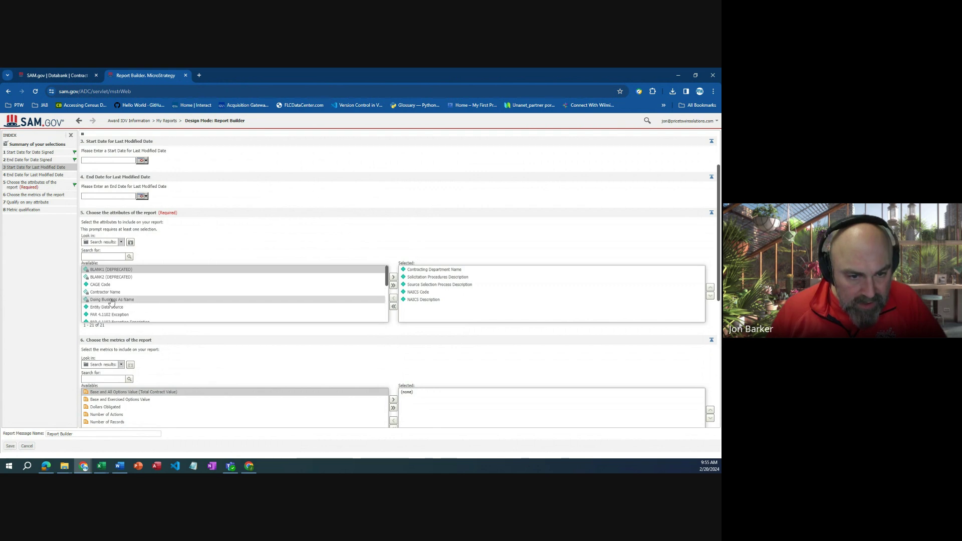
scroll(111, 301, down, 2)
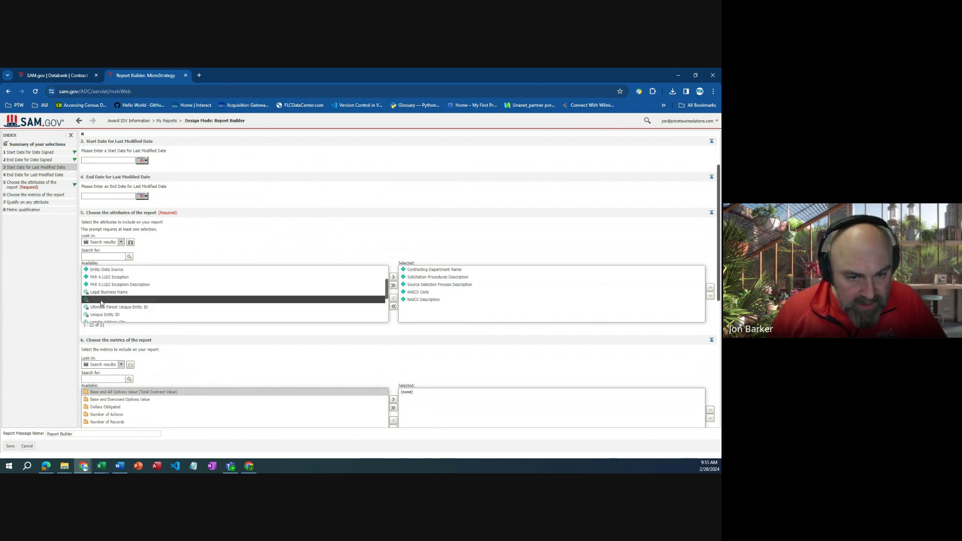
double_click(100, 301)
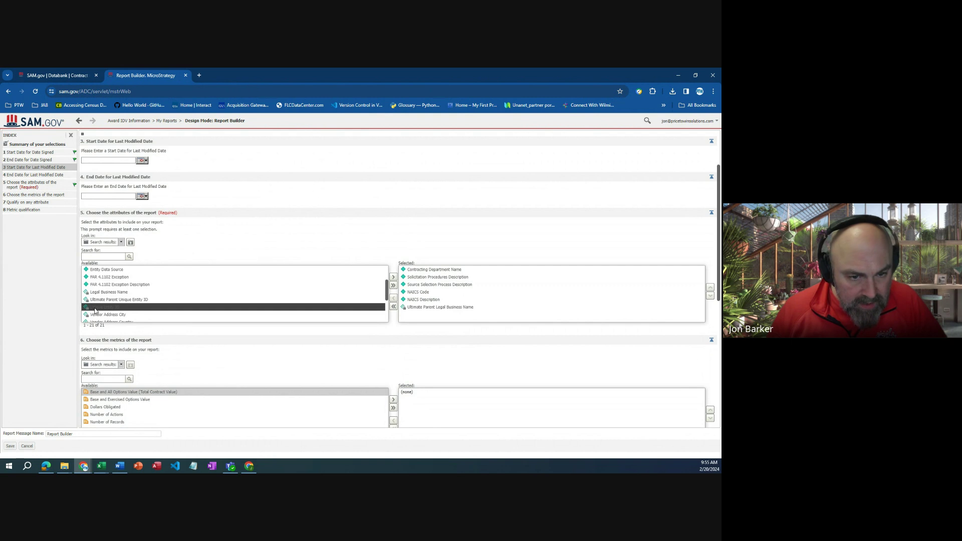
Add Description of Requirement from the Product or Service Information folder to the report attributes
click(104, 258)
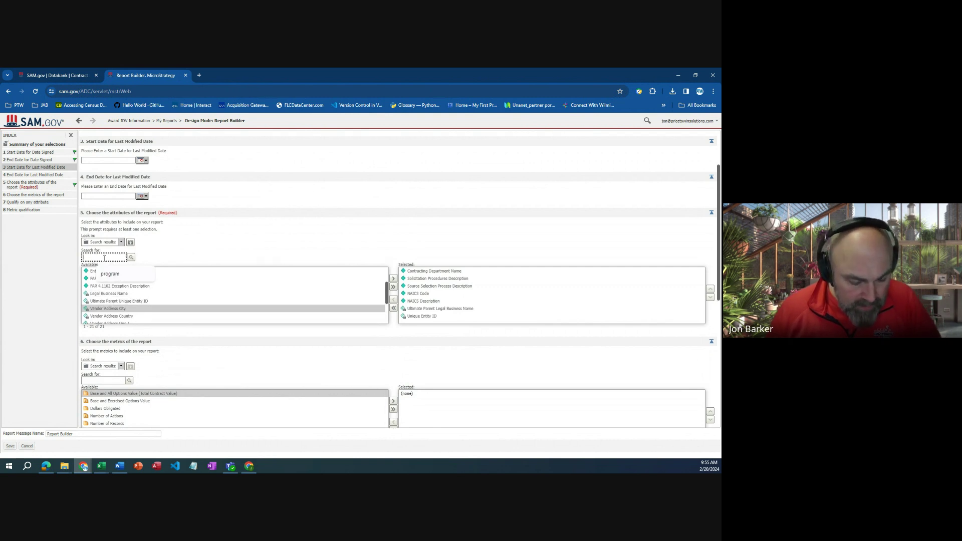
click(133, 243)
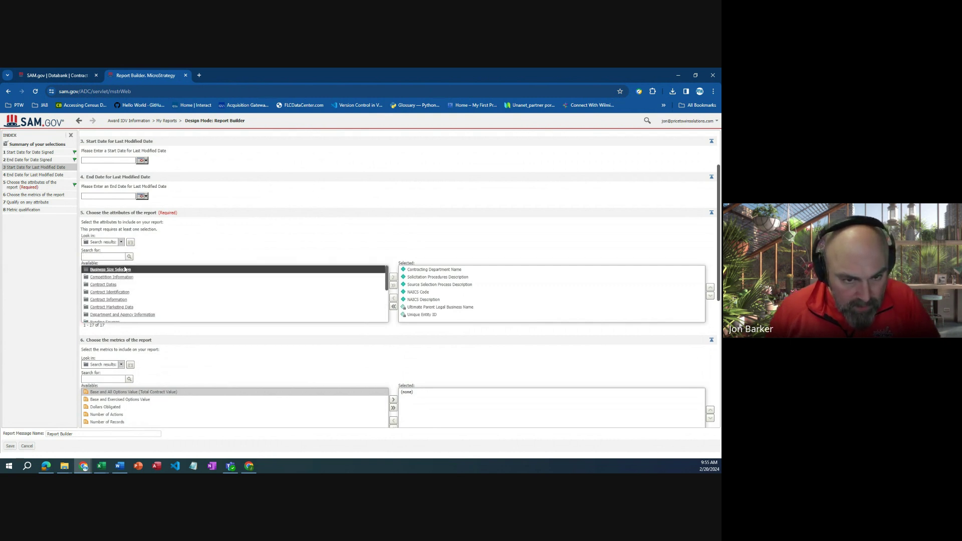
scroll(122, 291, down, 3)
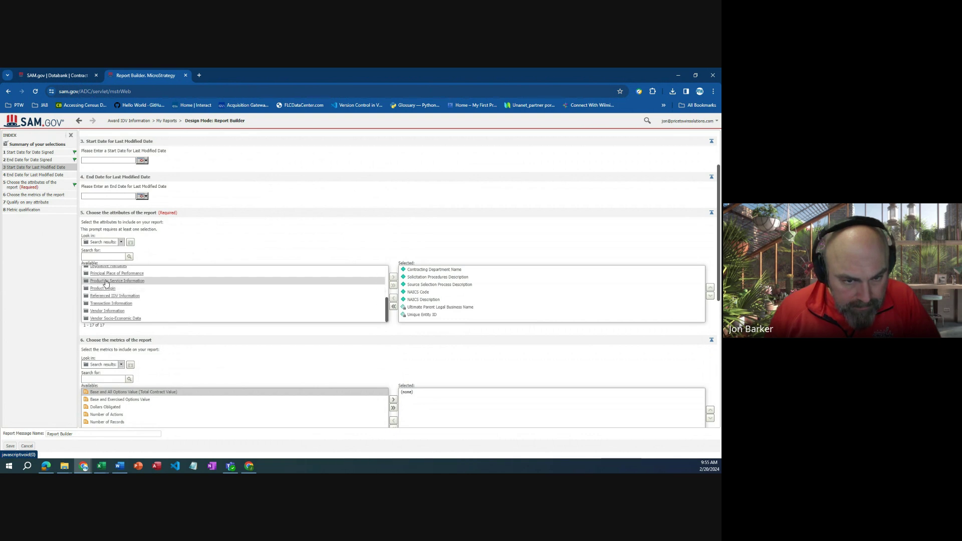
click(116, 282)
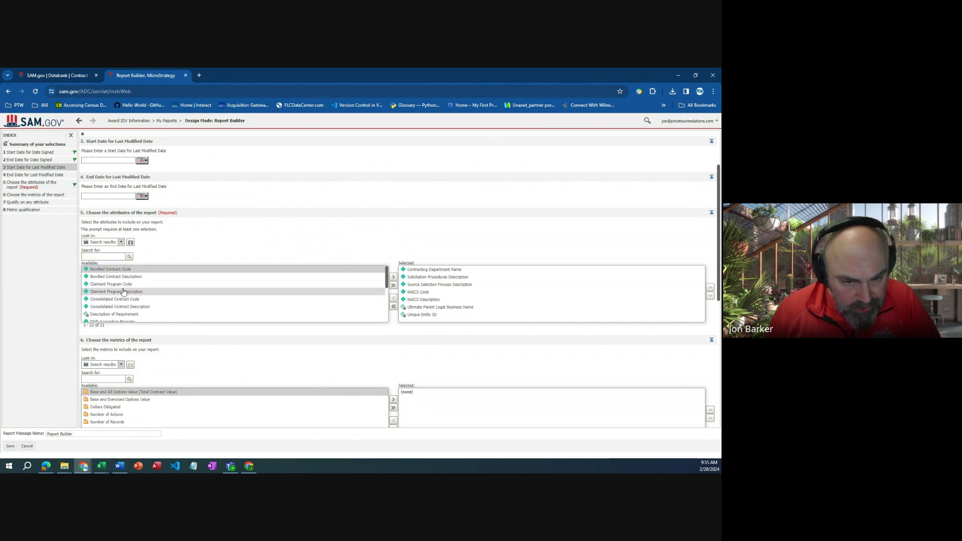
double_click(98, 278)
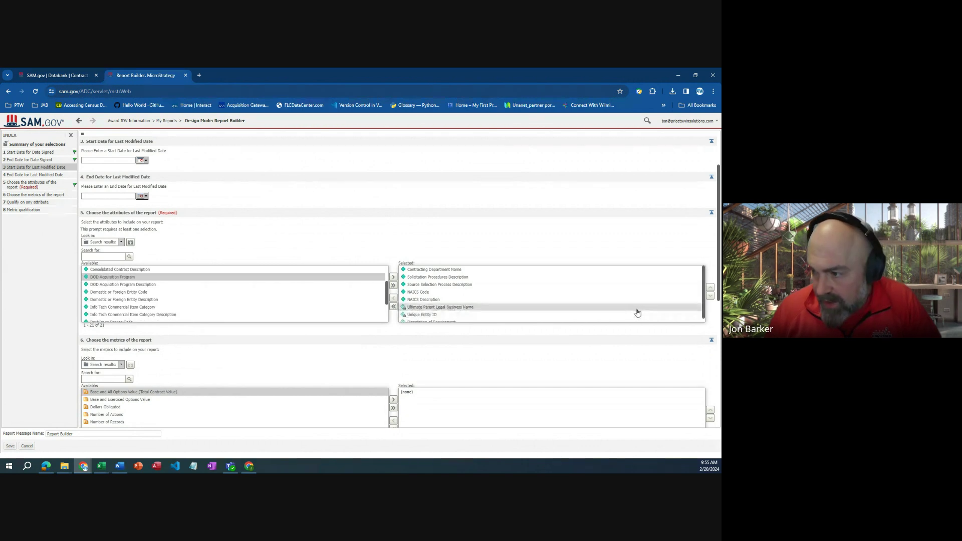
scroll(287, 279, down, 1)
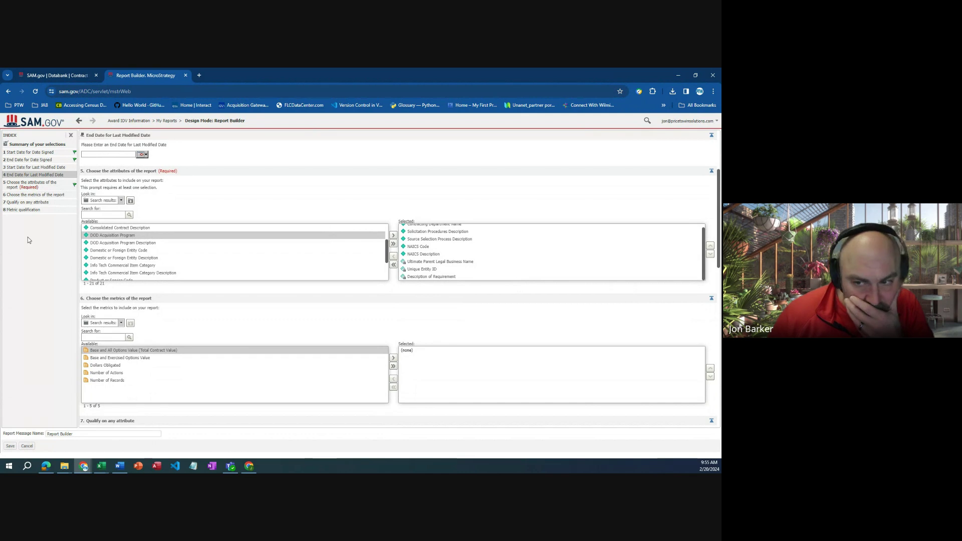
Search all report attributes for "offer" and add Number of Offers Received to the report
click(104, 214)
text(offer)
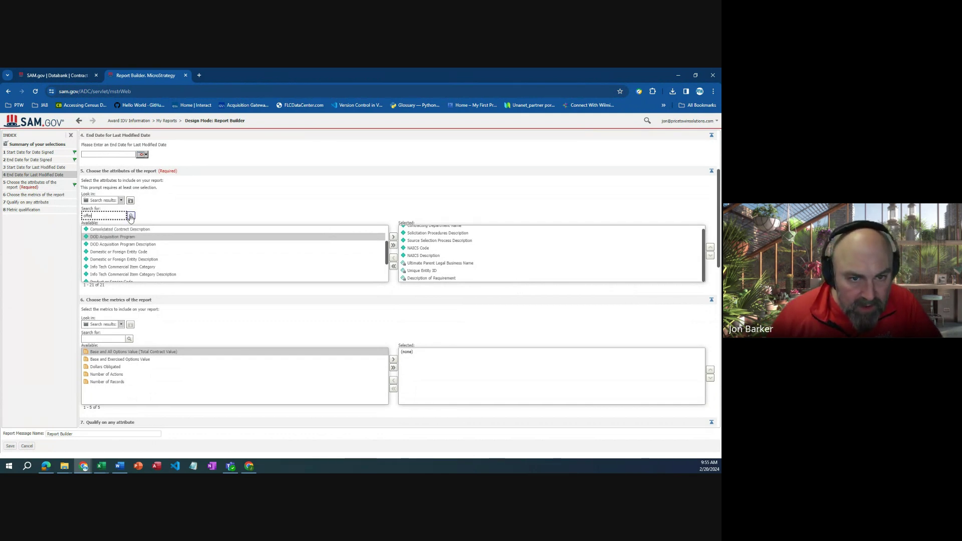
click(130, 216)
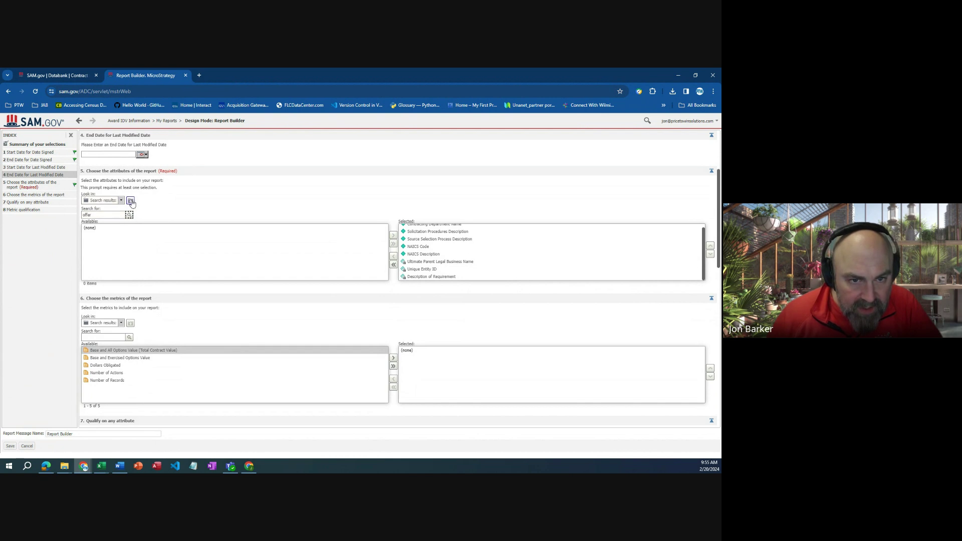
key(shift+Tab)
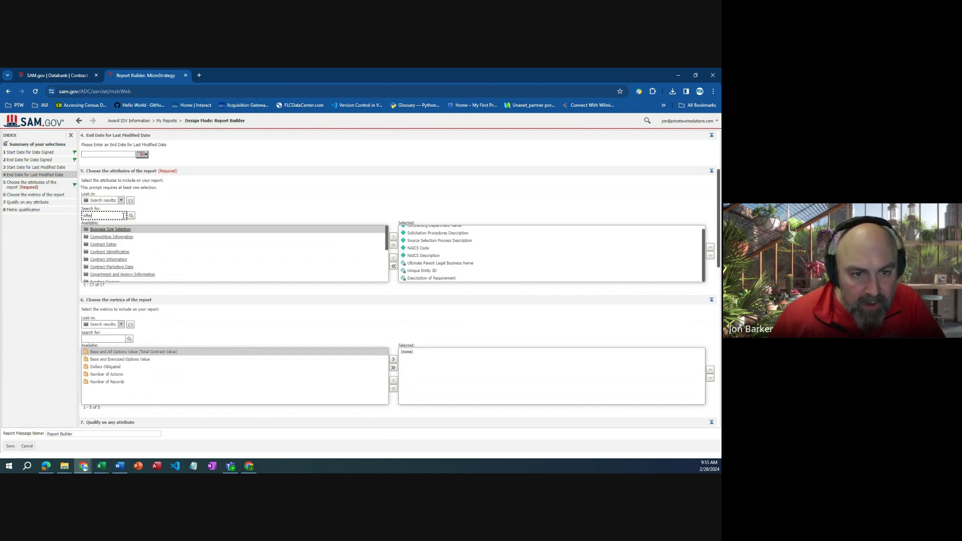
click(129, 215)
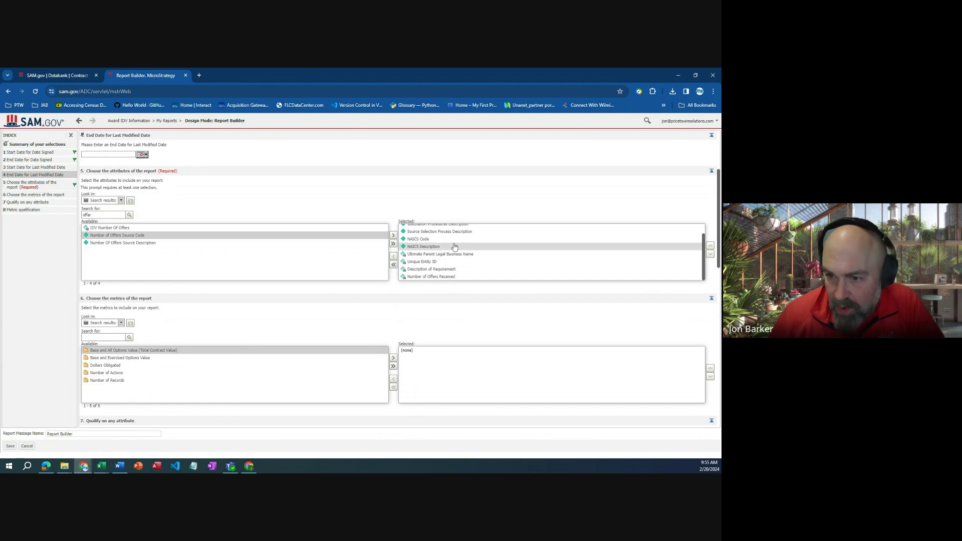
scroll(425, 235, up, 2)
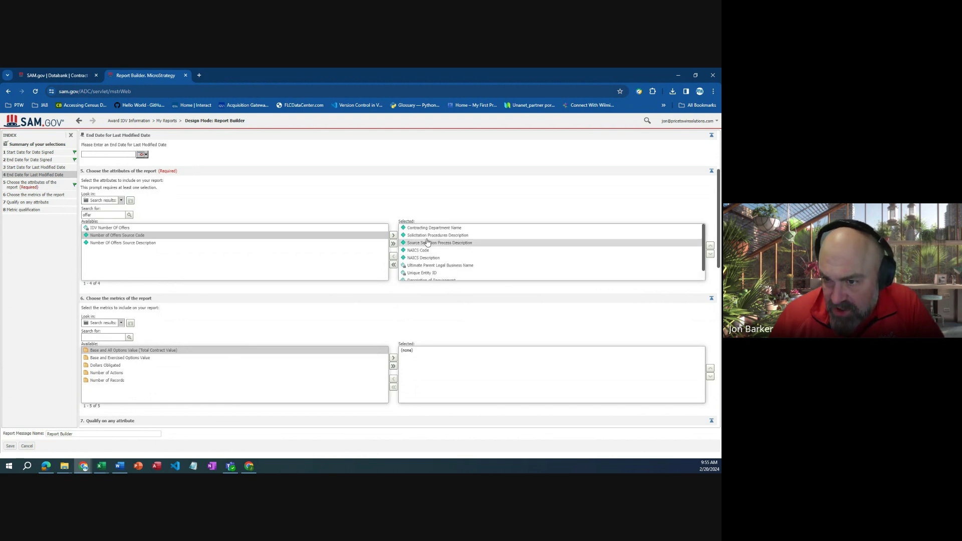
scroll(149, 358, down, 2)
scroll(149, 358, down, 2)
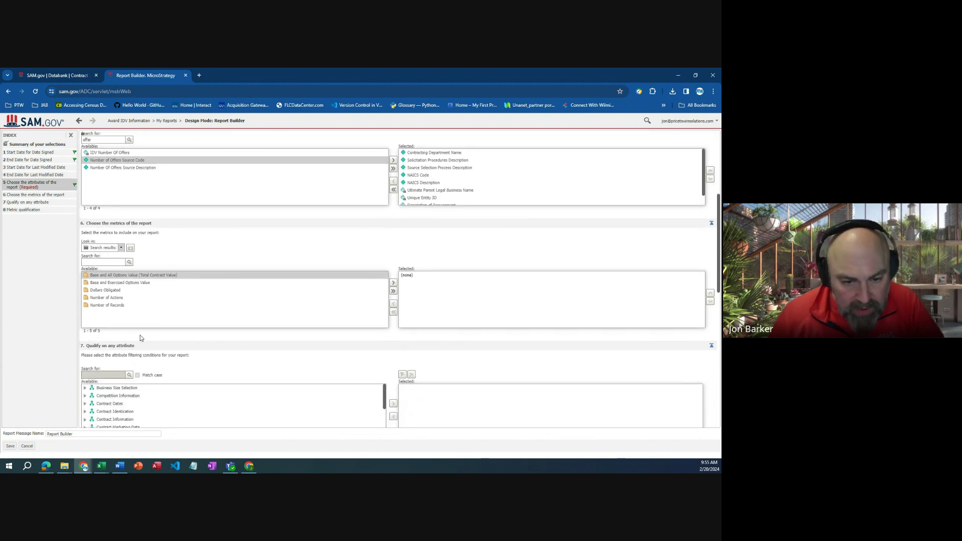
Choose Dollars Obligated as the metric for qualification and add it to the report's metrics
scroll(140, 338, down, 8)
click(90, 357)
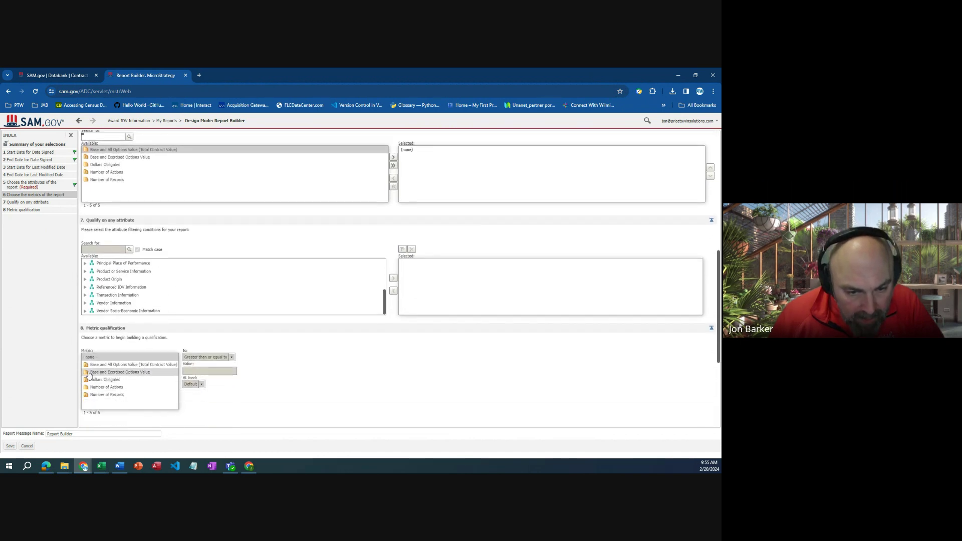
click(103, 379)
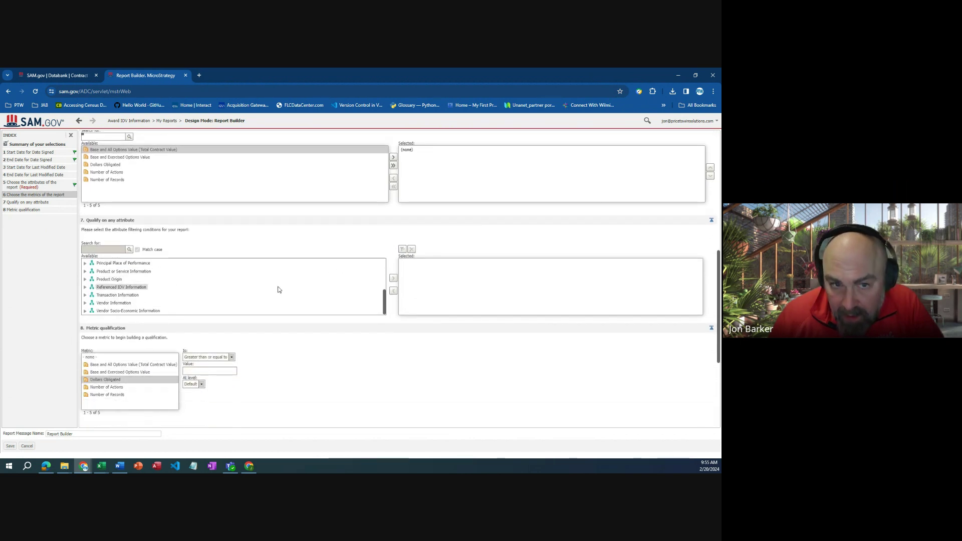
scroll(278, 289, up, 3)
double_click(97, 239)
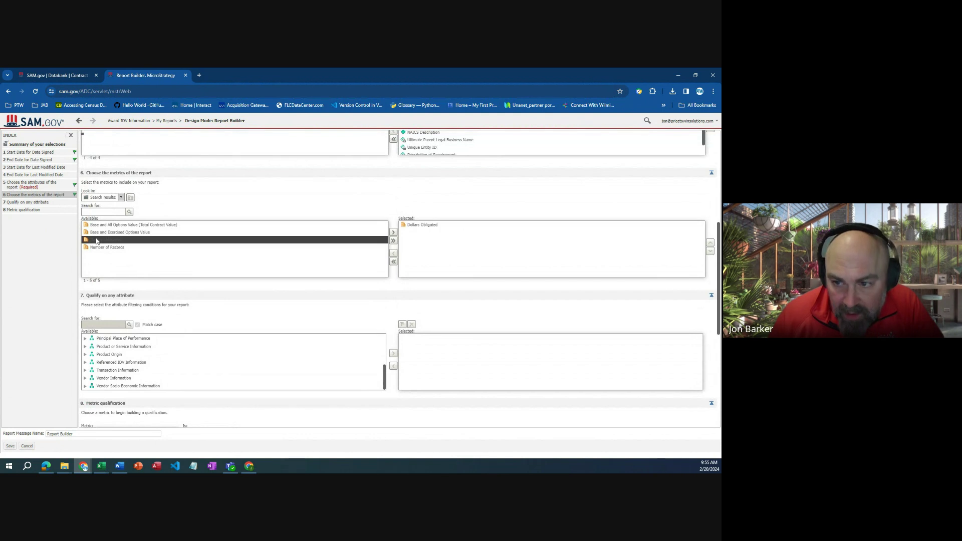
Qualify the Dollars Obligated metric as less than or equal to 250000
scroll(257, 303, down, 4)
click(128, 342)
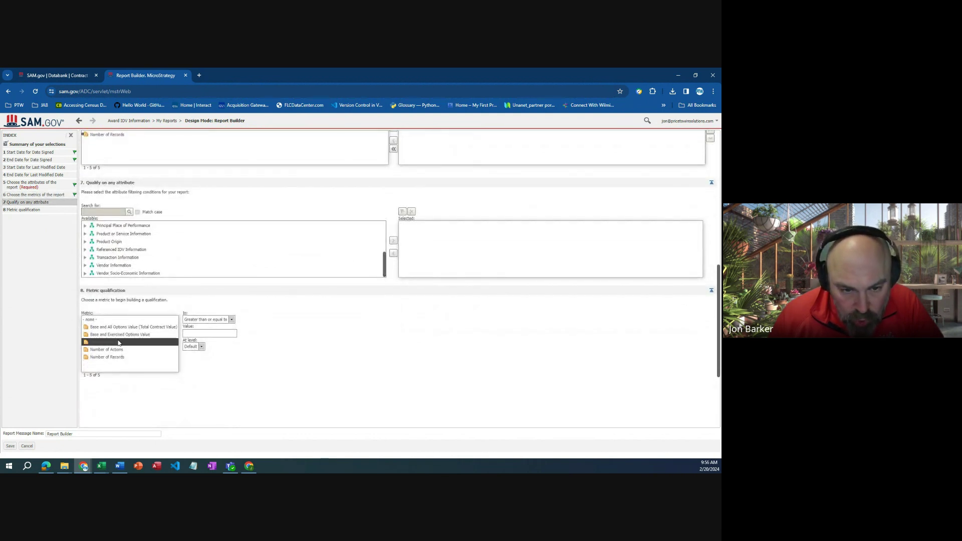
click(233, 320)
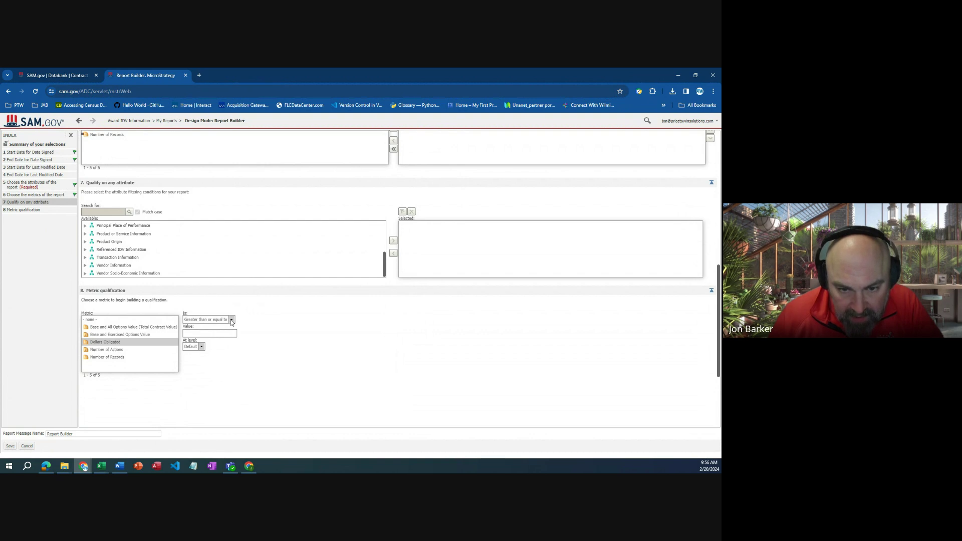
click(232, 320)
click(210, 351)
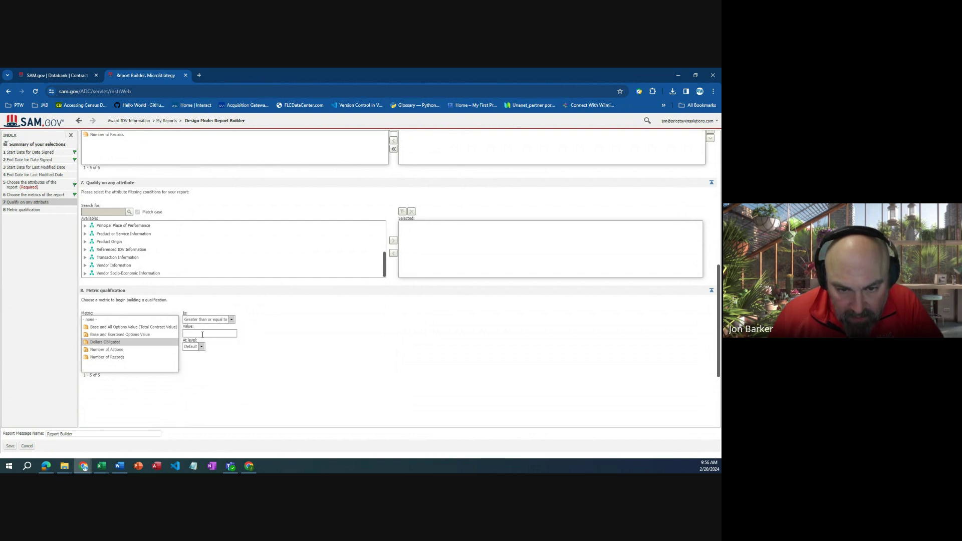
click(215, 319)
click(210, 364)
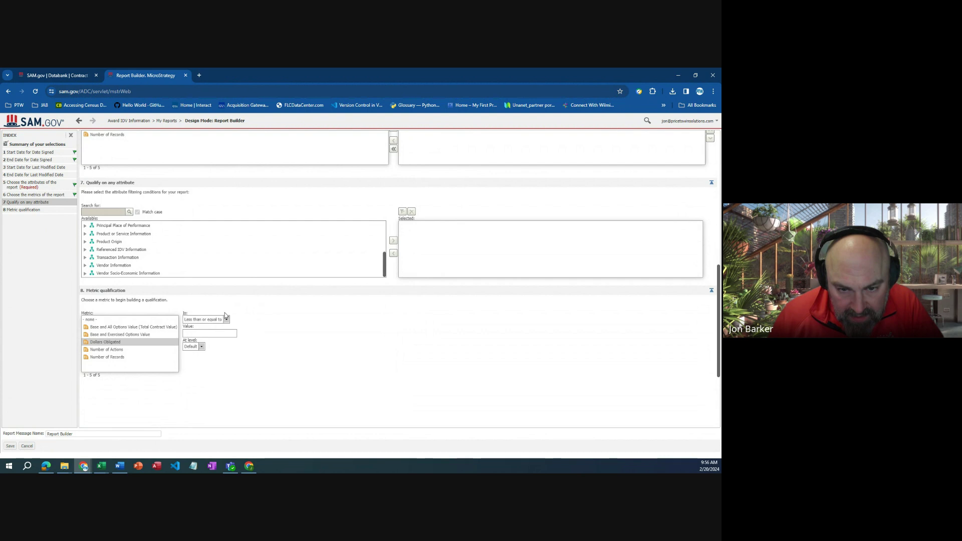
click(226, 319)
click(206, 365)
click(198, 333)
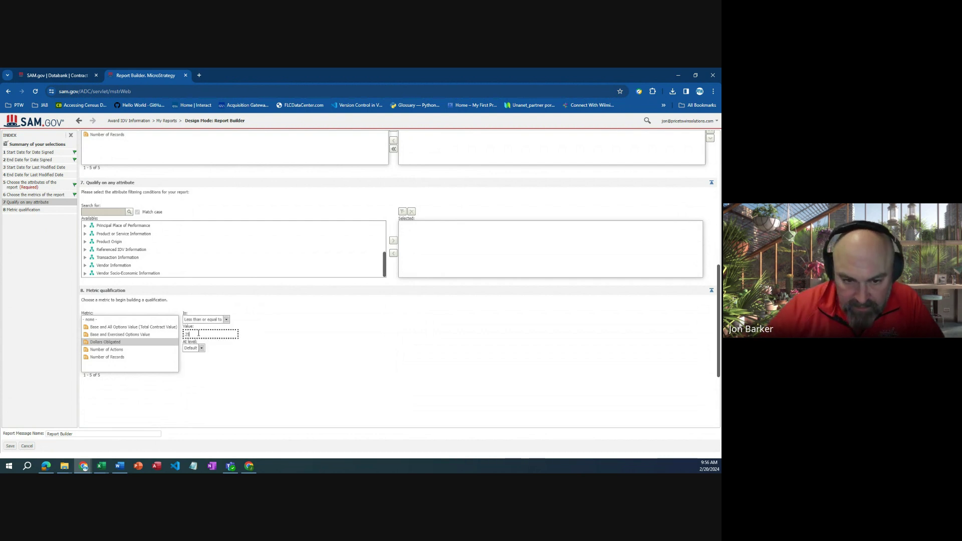
text(250000)
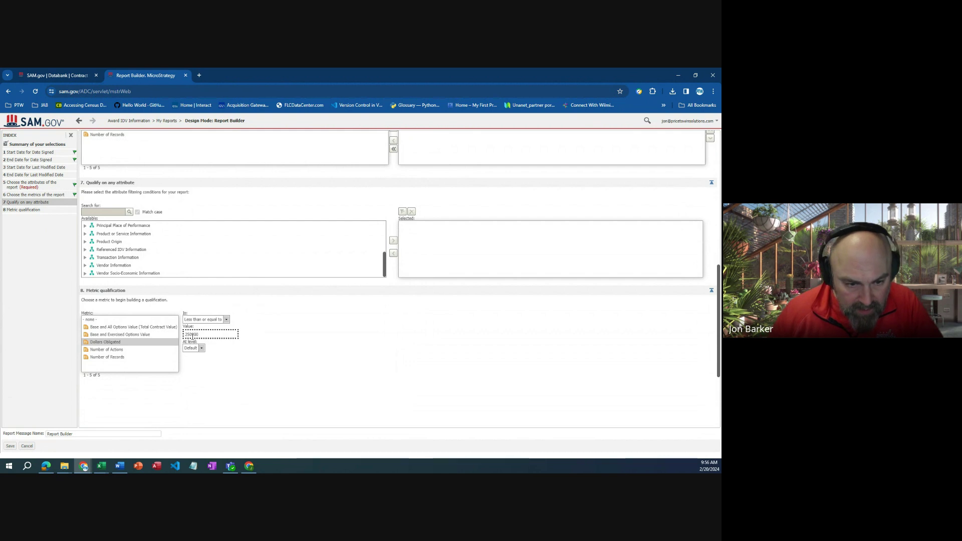
scroll(190, 336, down, 3)
scroll(188, 333, up, 1)
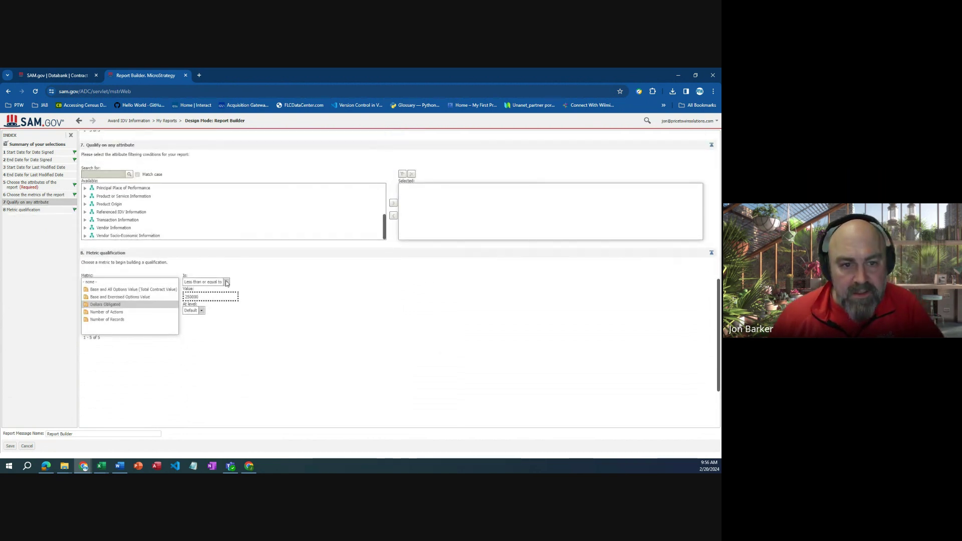
Add NAICS Code from Product or Service Information to the report's attribute filtering conditions
scroll(142, 230, up, 5)
scroll(301, 181, up, 3)
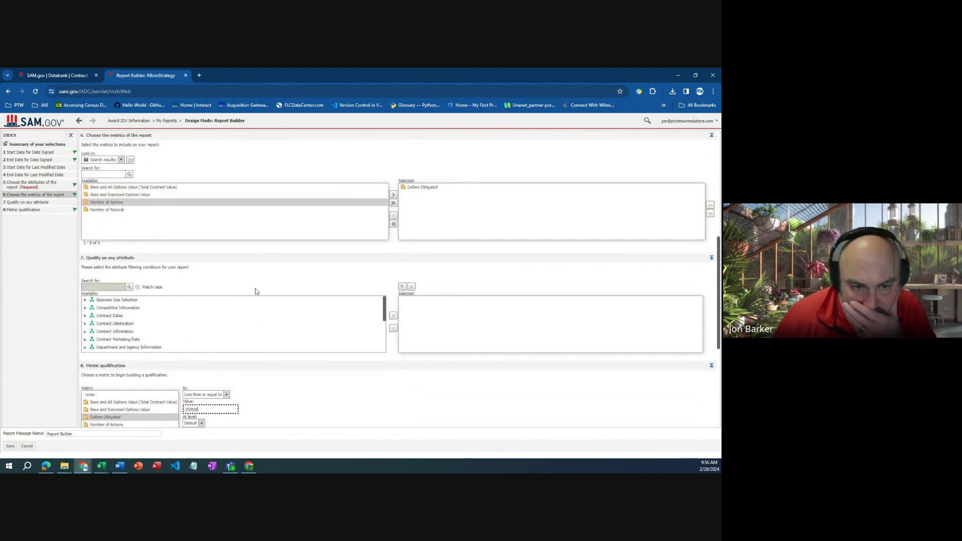
scroll(105, 321, down, 5)
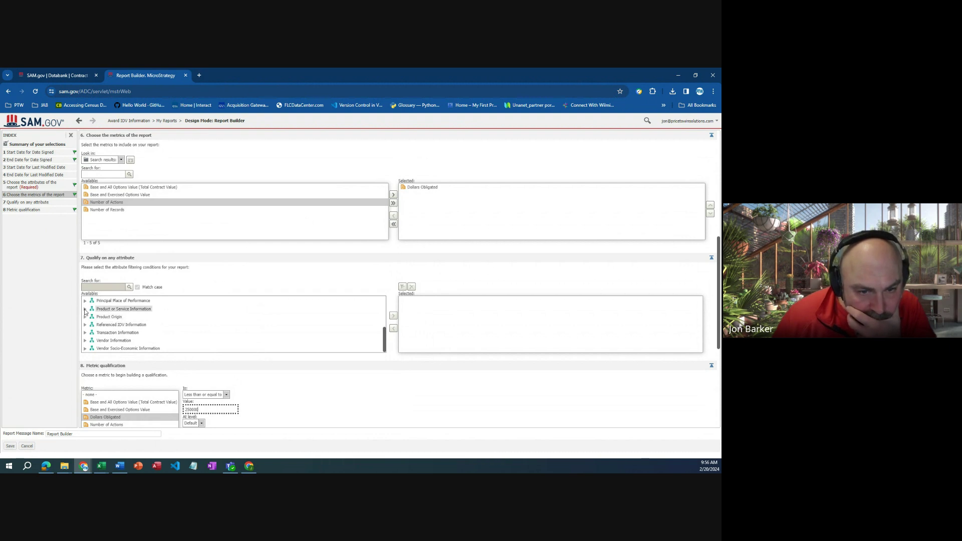
click(85, 309)
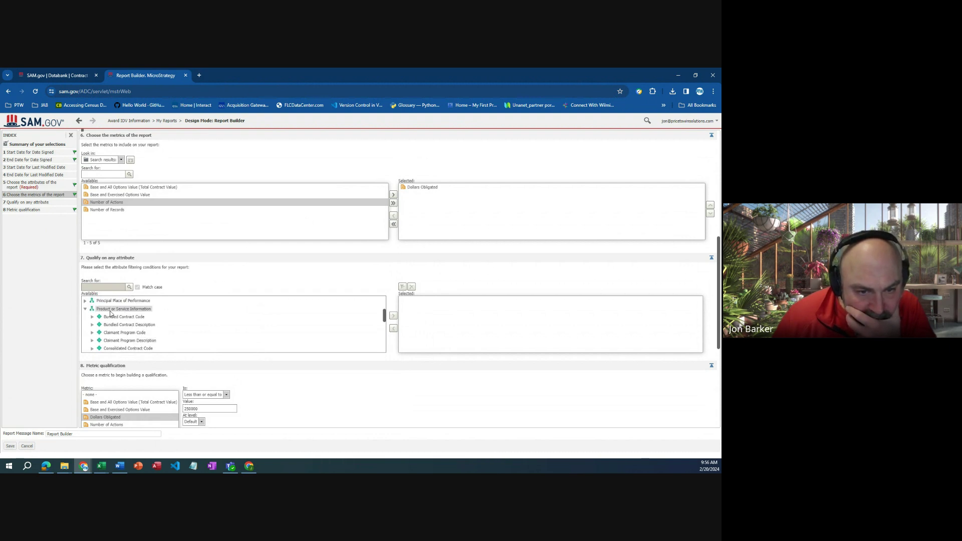
scroll(124, 318, down, 2)
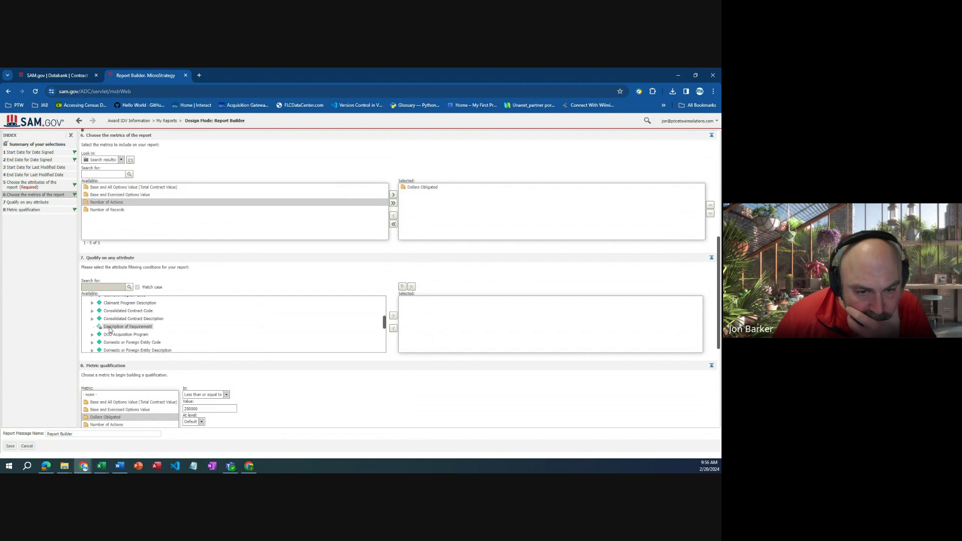
scroll(109, 331, down, 2)
click(112, 329)
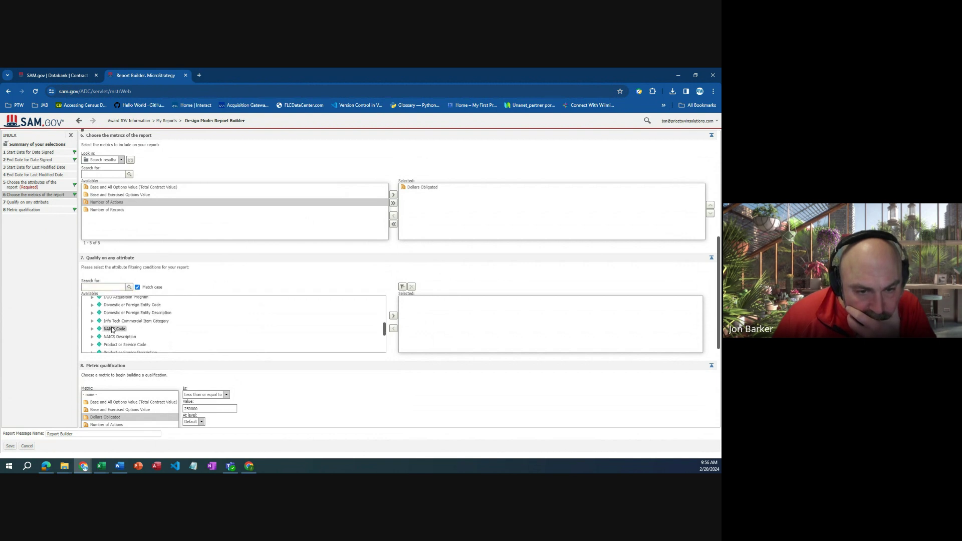
click(393, 315)
Set the NAICS Code filter condition to ID equals 541511
click(441, 300)
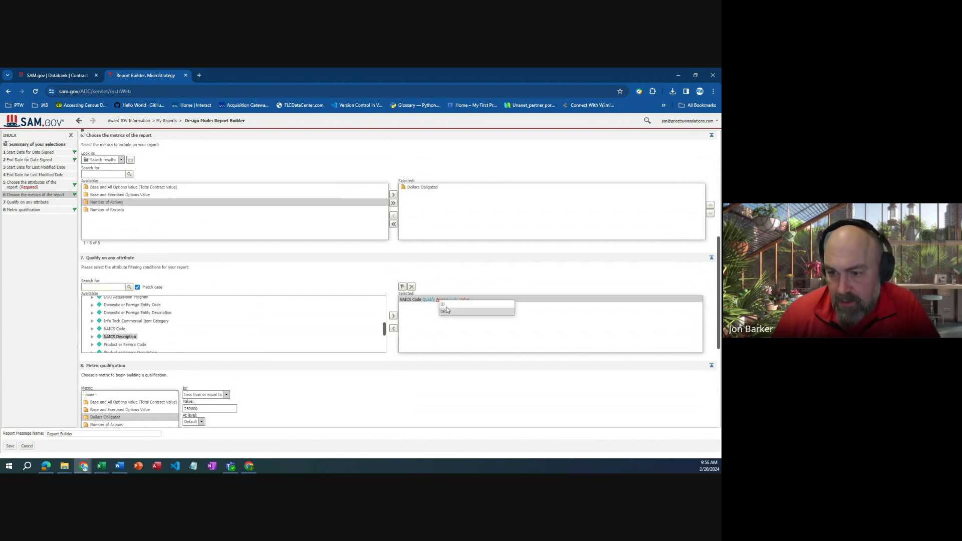
click(443, 304)
click(458, 299)
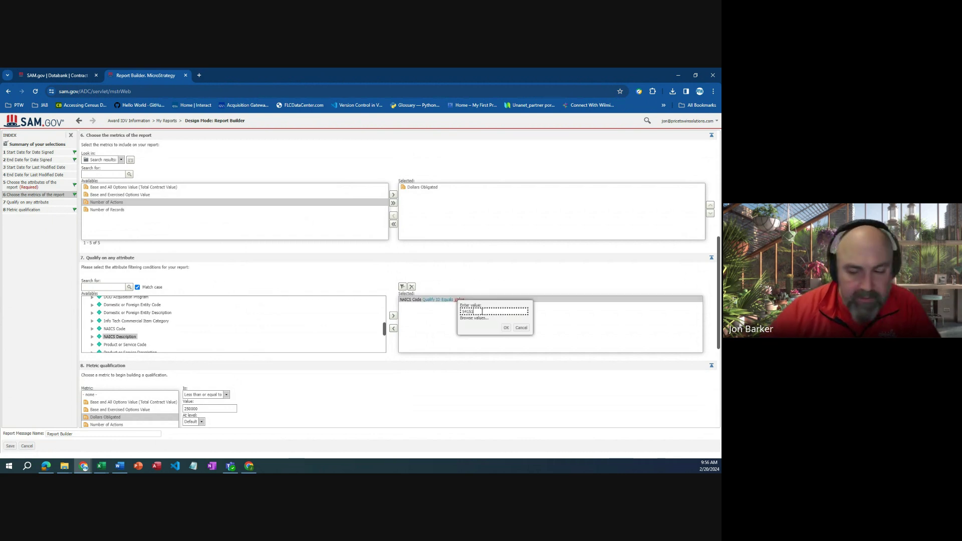
click(509, 328)
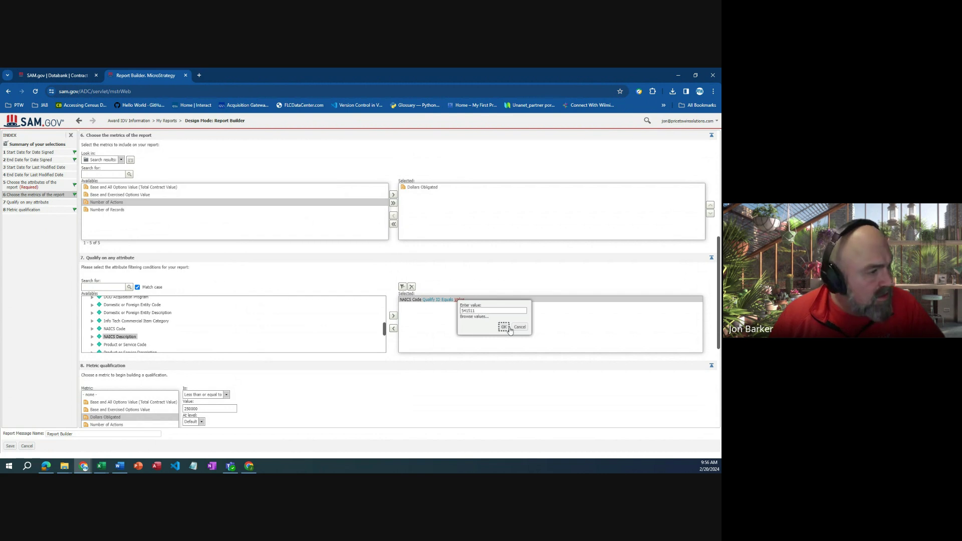
click(505, 328)
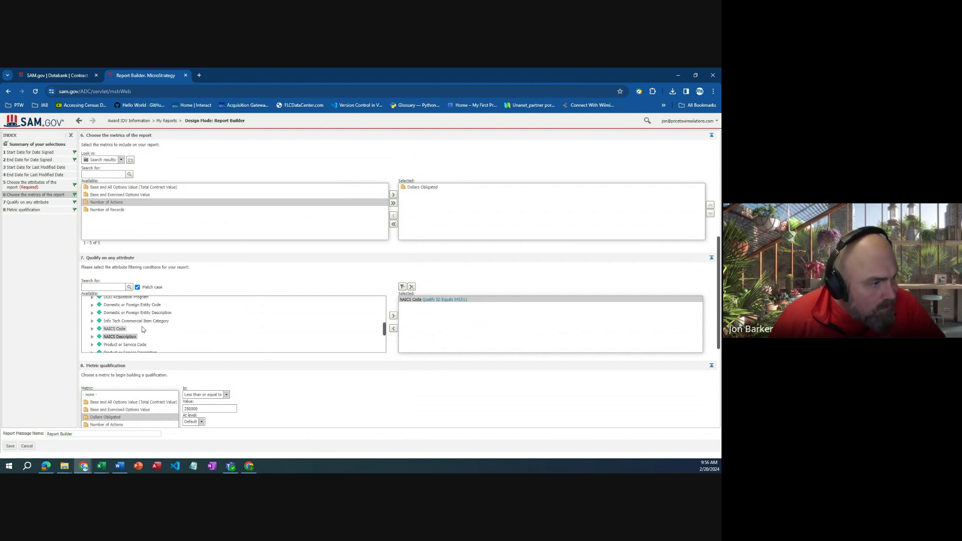
Search the available filter attributes for "solic" and look through the attribute list
click(97, 286)
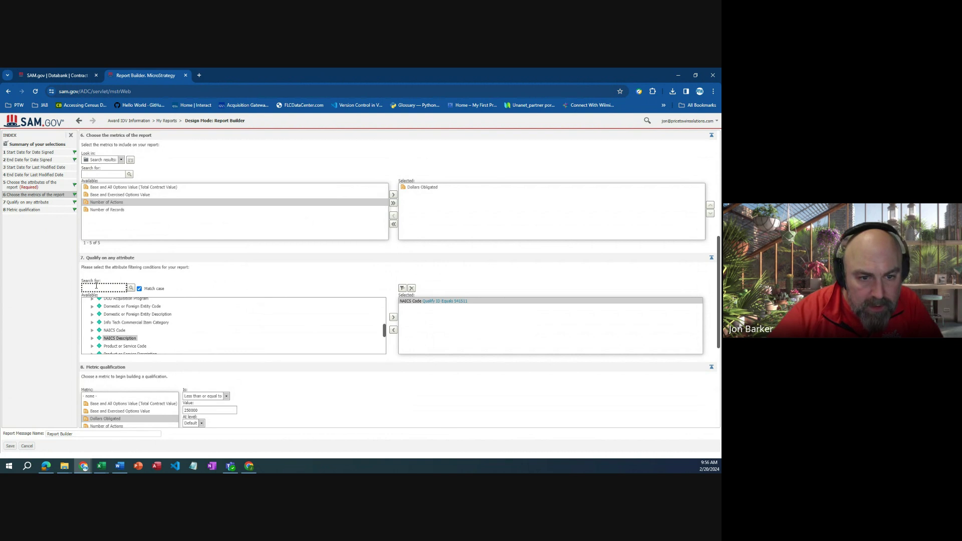
key(Return)
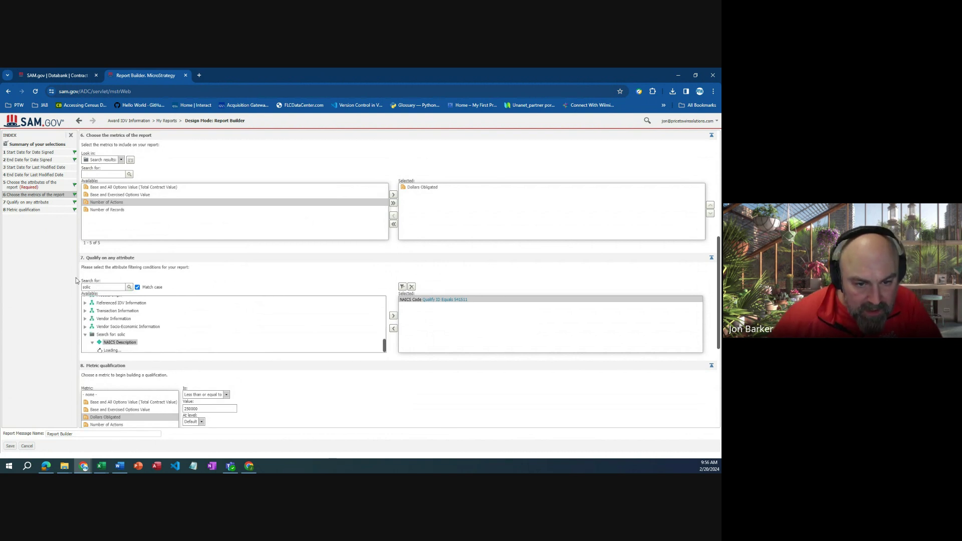
click(85, 334)
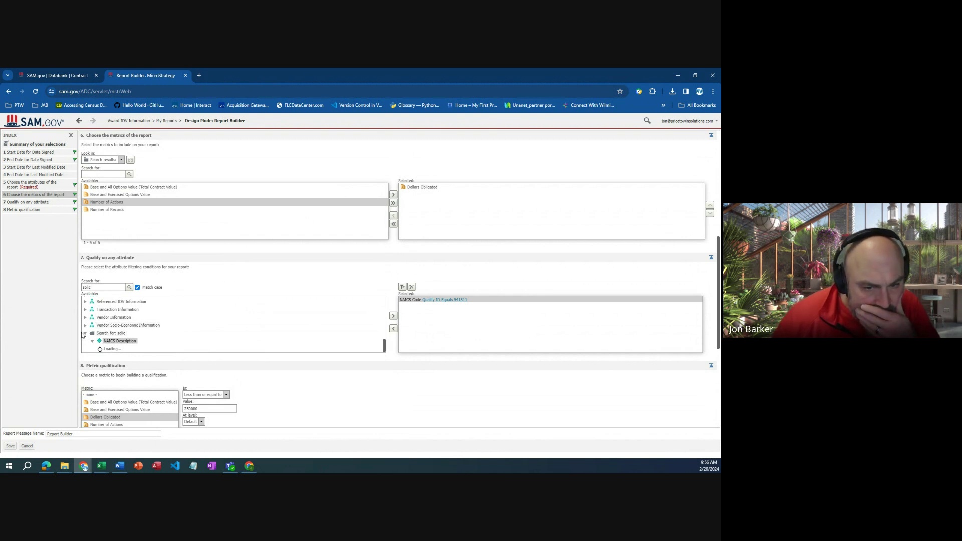
scroll(118, 300, up, 3)
scroll(128, 387, up, 2)
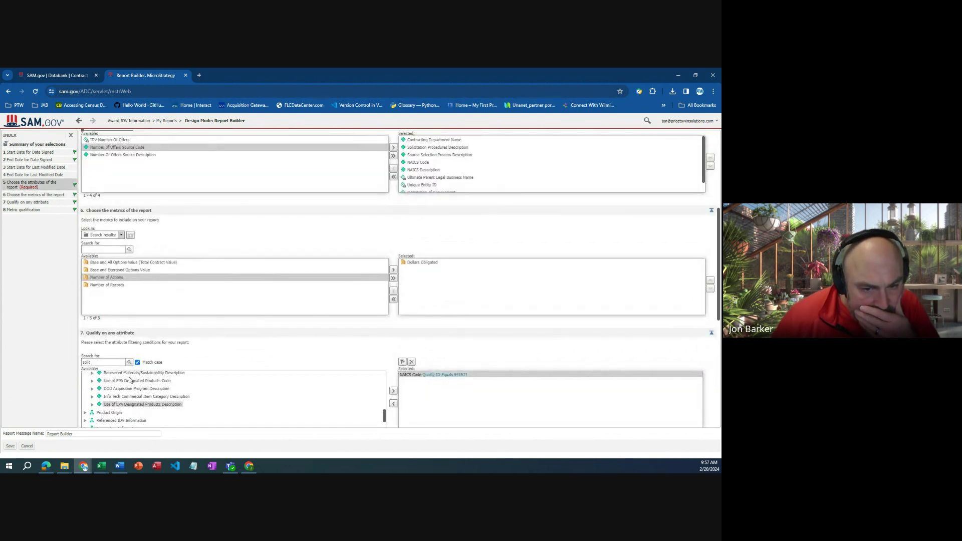
click(129, 362)
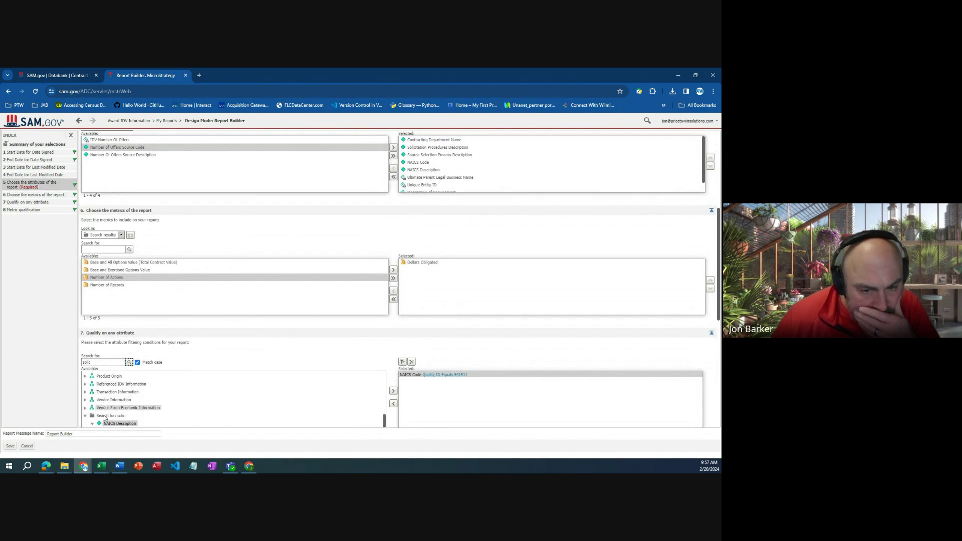
scroll(107, 398, up, 3)
scroll(106, 399, up, 5)
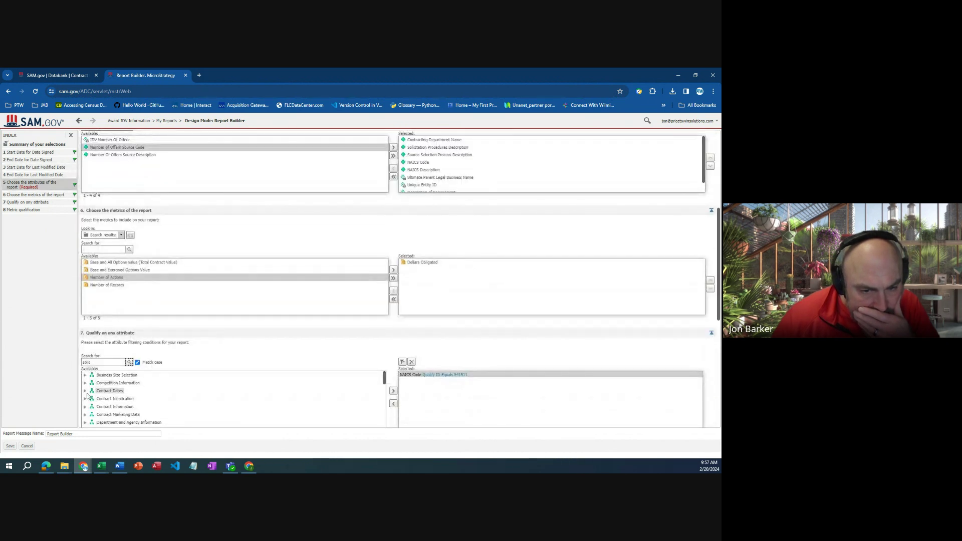
Add Source Selection Process Description from Competition Information to the report's attribute filtering conditions
click(85, 382)
scroll(133, 391, down, 2)
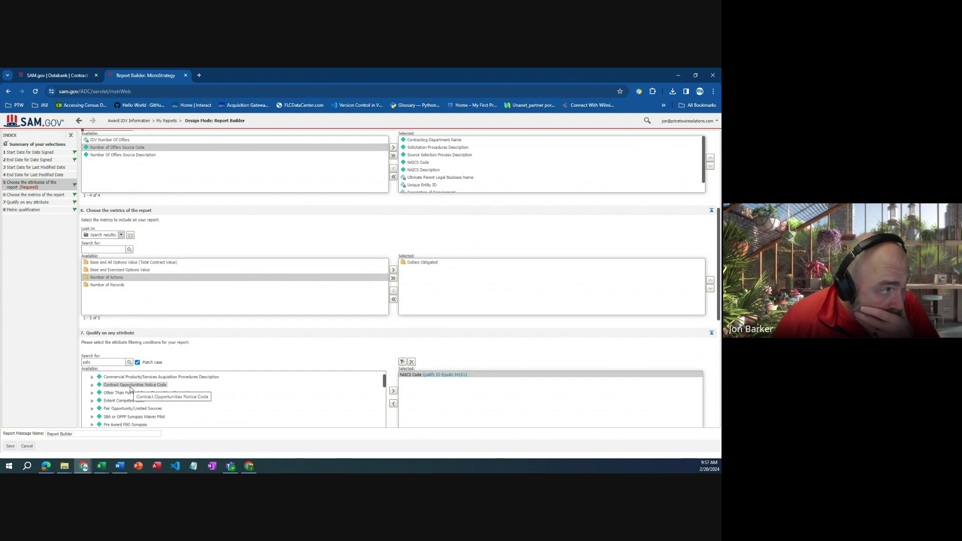
scroll(130, 389, down, 2)
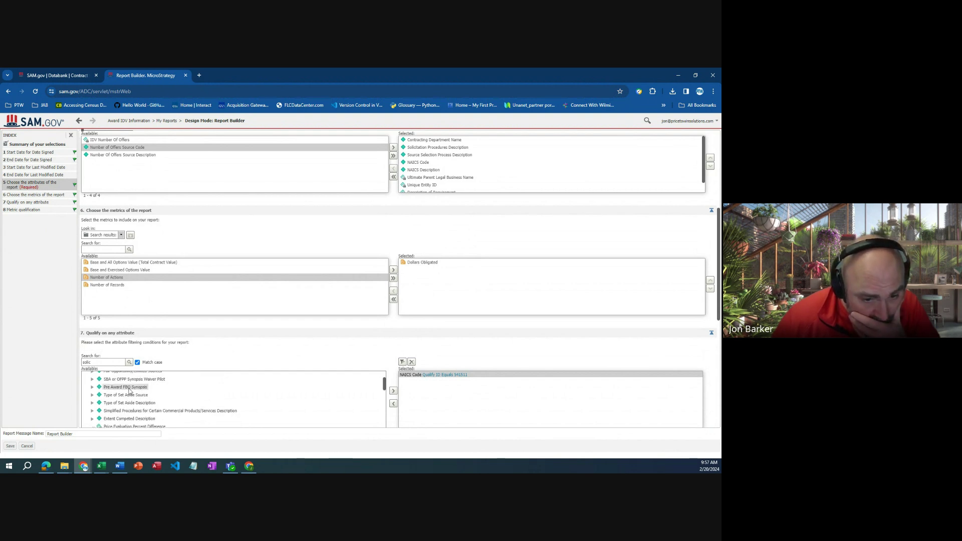
scroll(131, 390, down, 3)
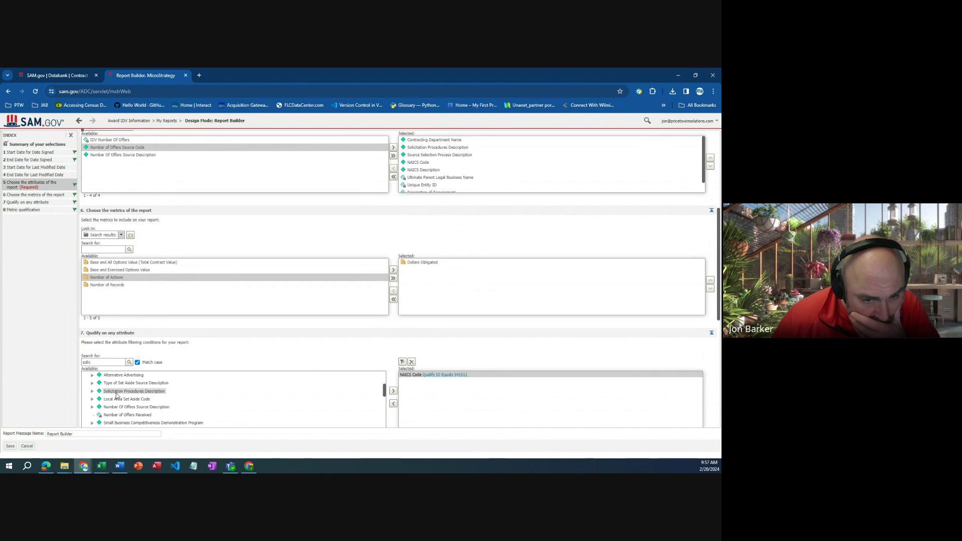
scroll(116, 396, down, 2)
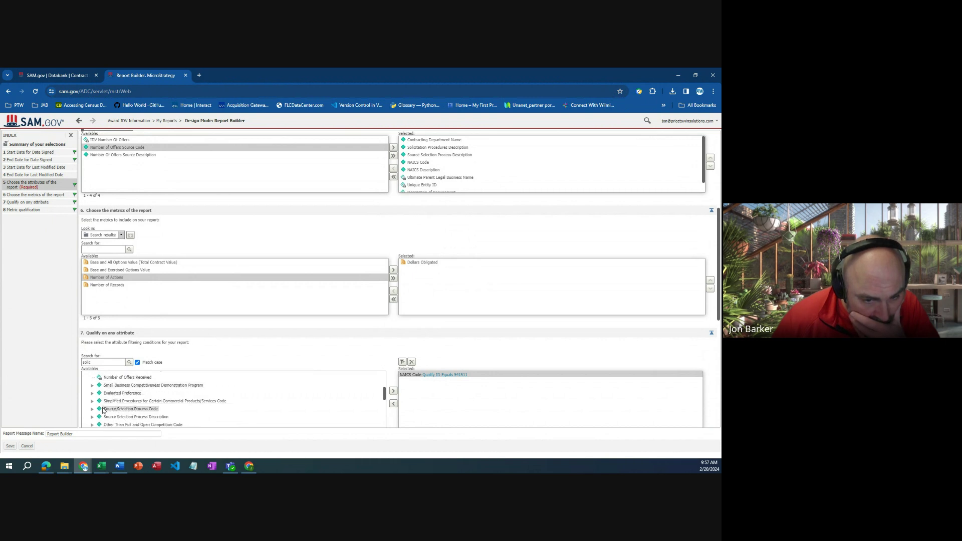
scroll(115, 410, down, 2)
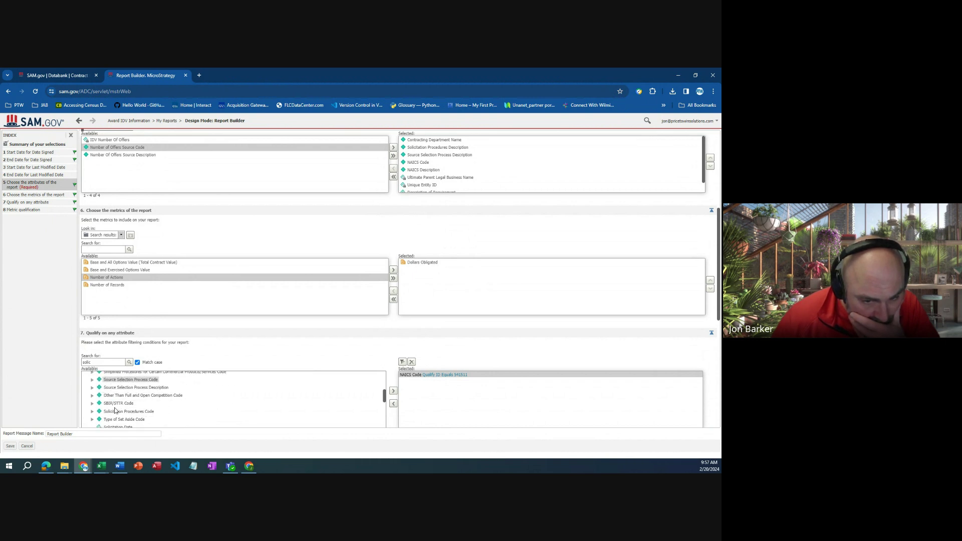
click(92, 379)
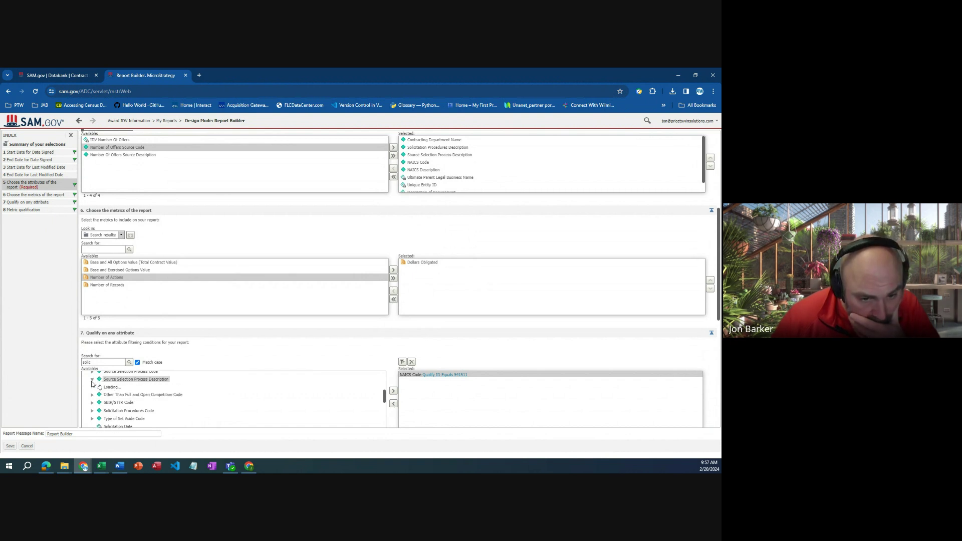
click(121, 381)
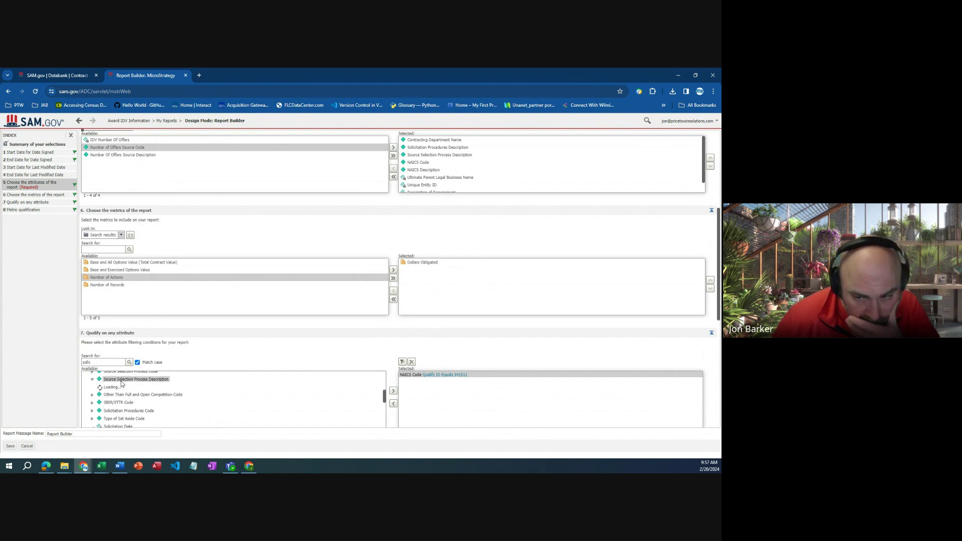
click(393, 391)
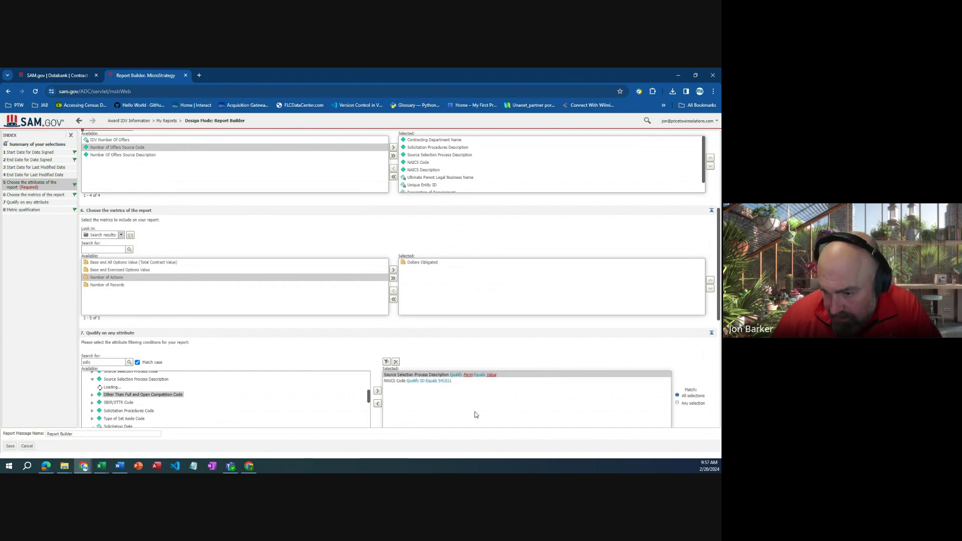
Set the Source Selection Process Description condition to qualify on ID
click(471, 381)
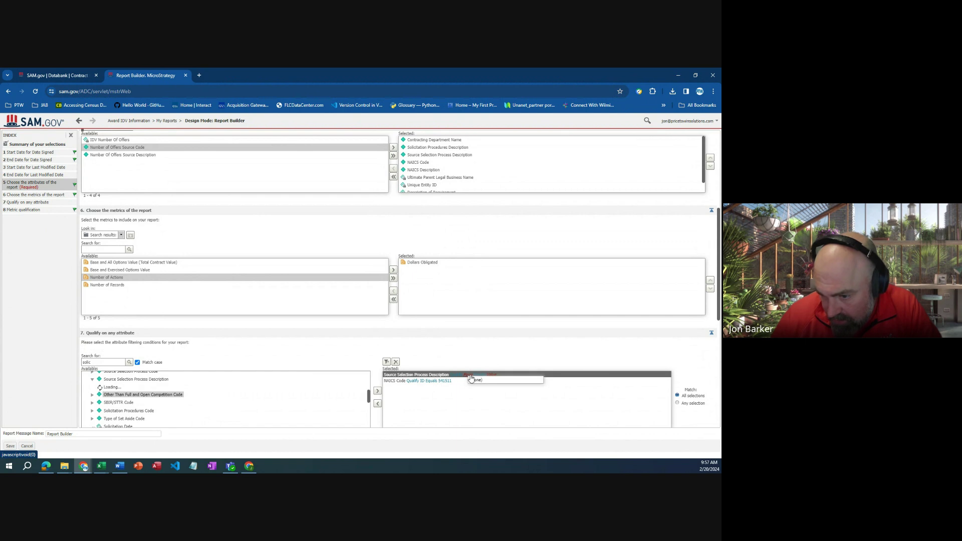
click(459, 391)
click(491, 375)
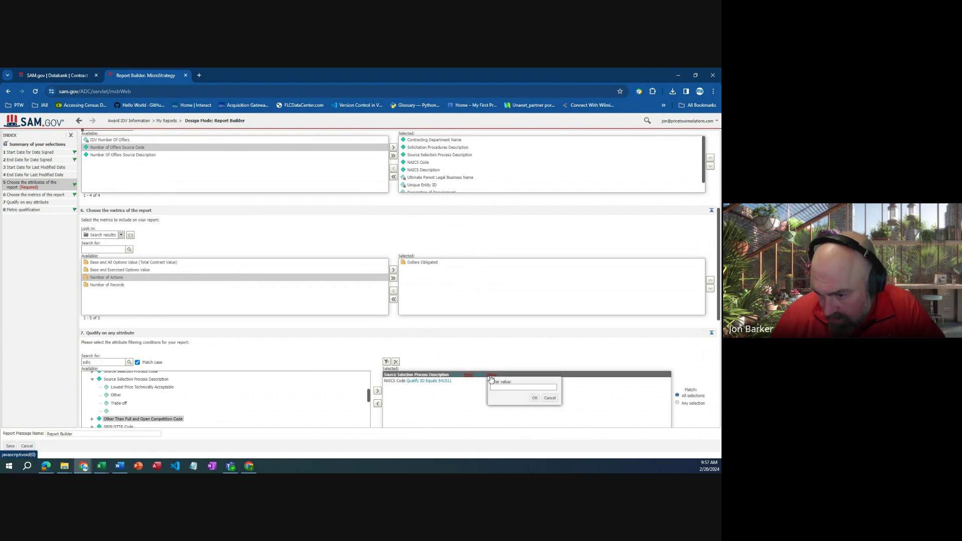
click(549, 399)
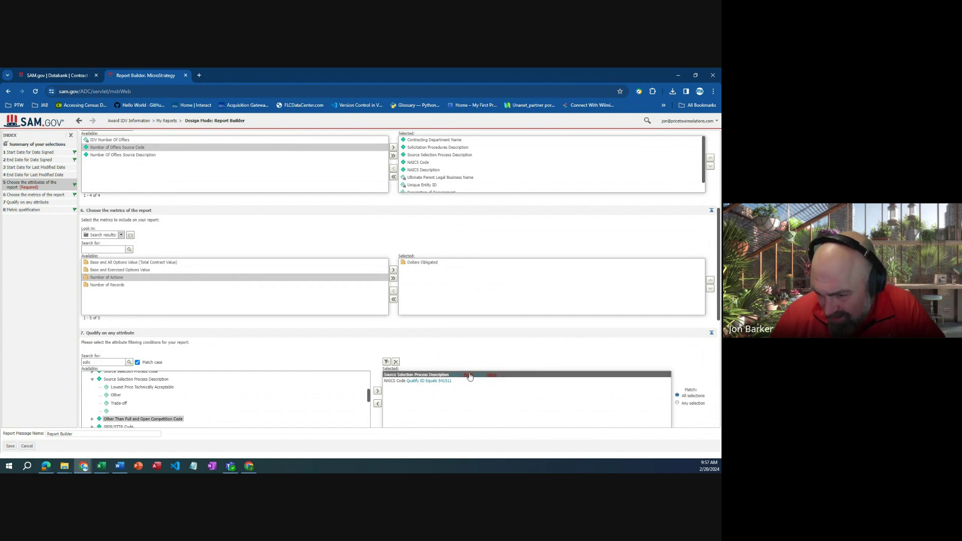
click(468, 376)
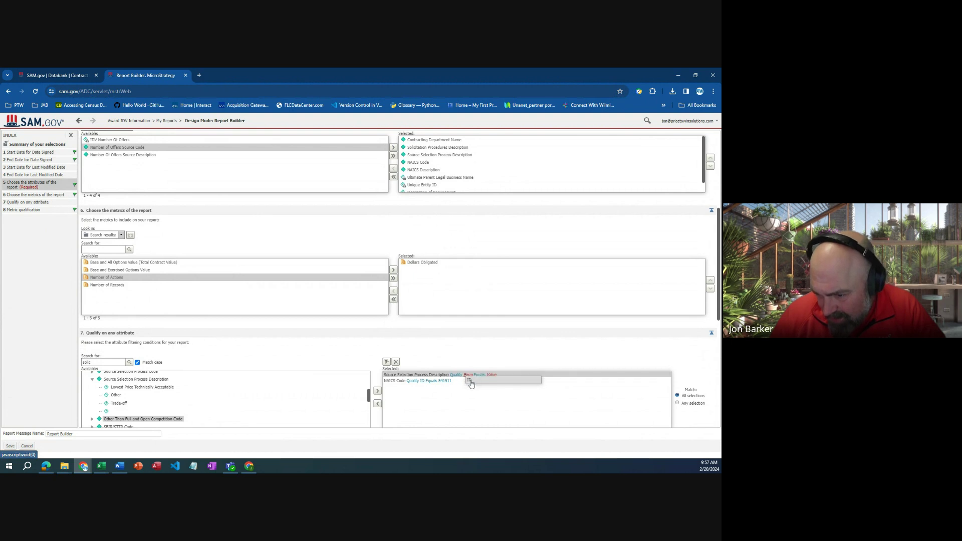
Browse the selectable values for the Source Selection Process Description condition without choosing any, and remove that condition
click(488, 374)
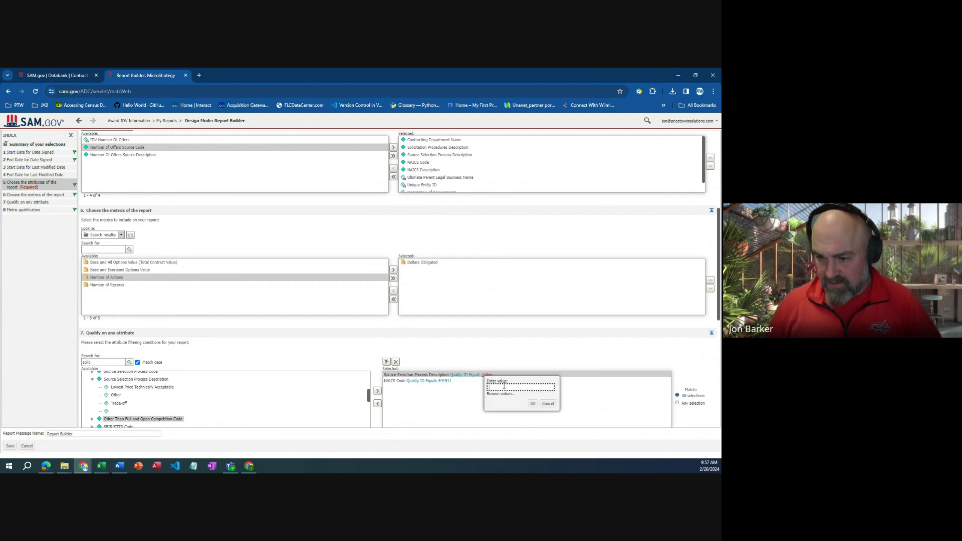
click(501, 393)
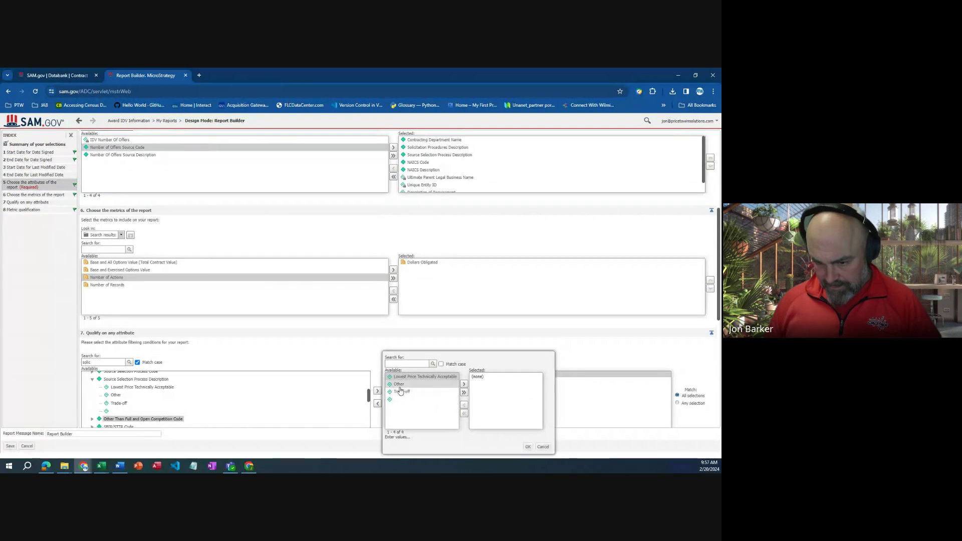
click(543, 446)
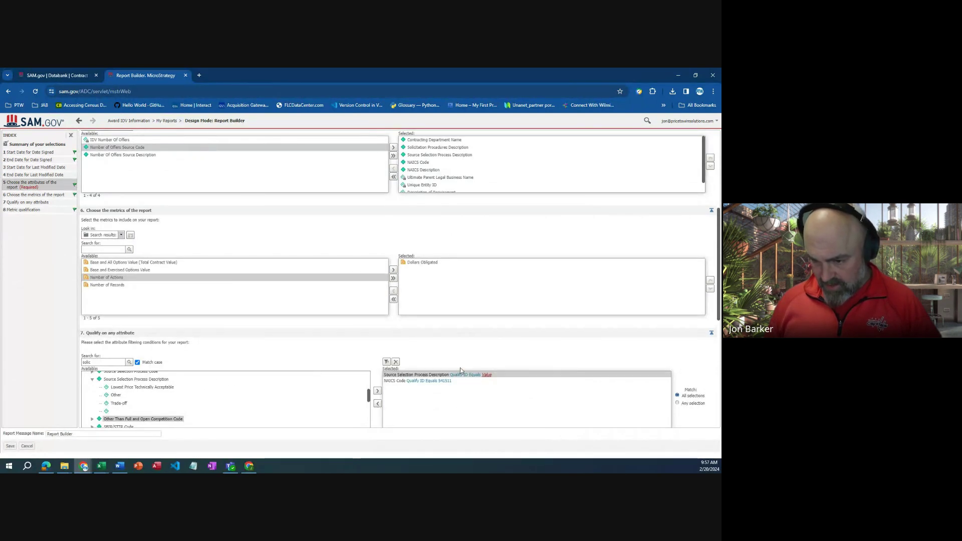
click(377, 405)
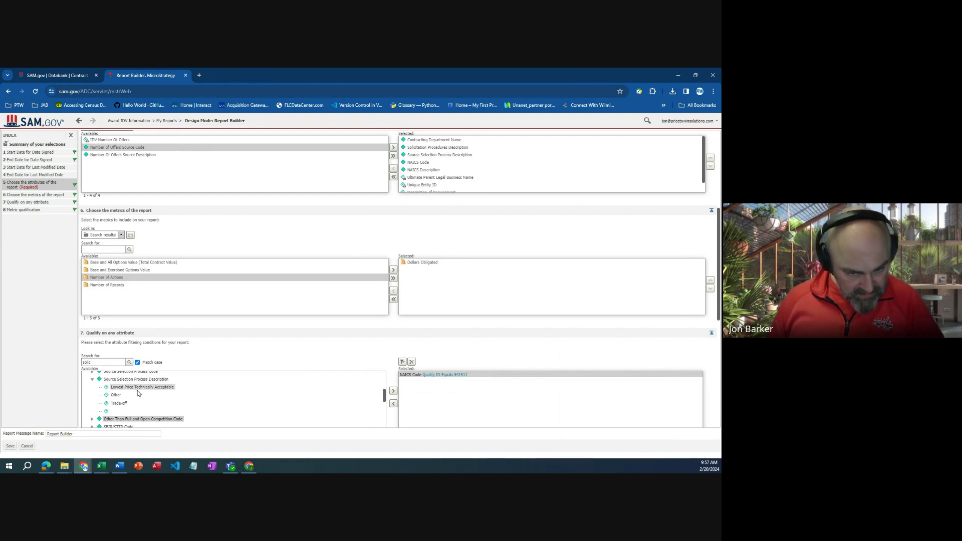
Add Solicitation Procedures Code from Competition Information to the attribute filtering conditions and qualify it on ID
scroll(130, 394, up, 2)
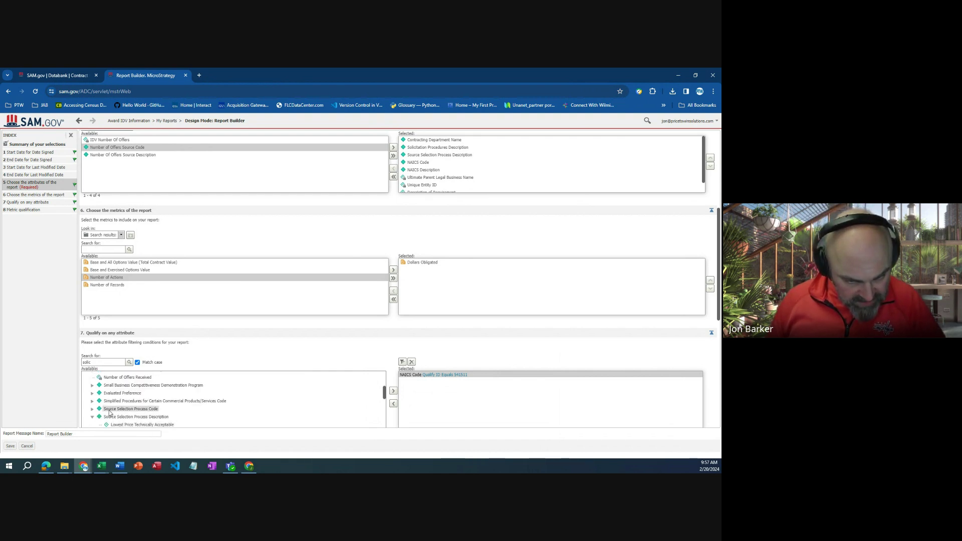
click(130, 409)
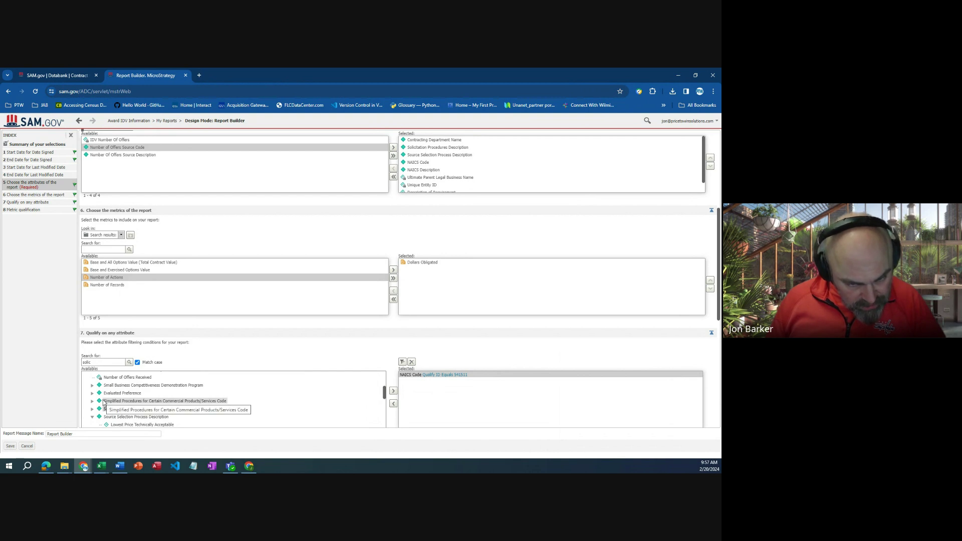
scroll(104, 403, down, 4)
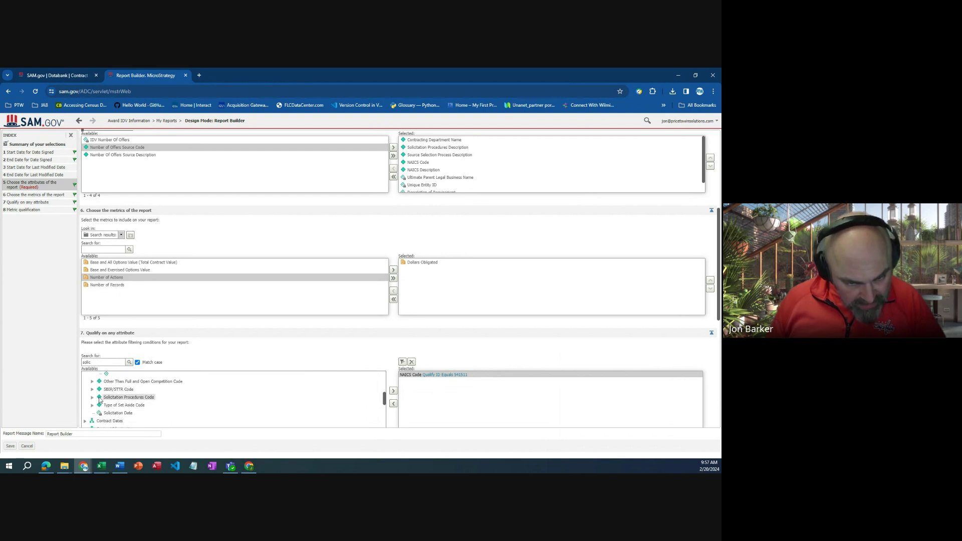
double_click(115, 397)
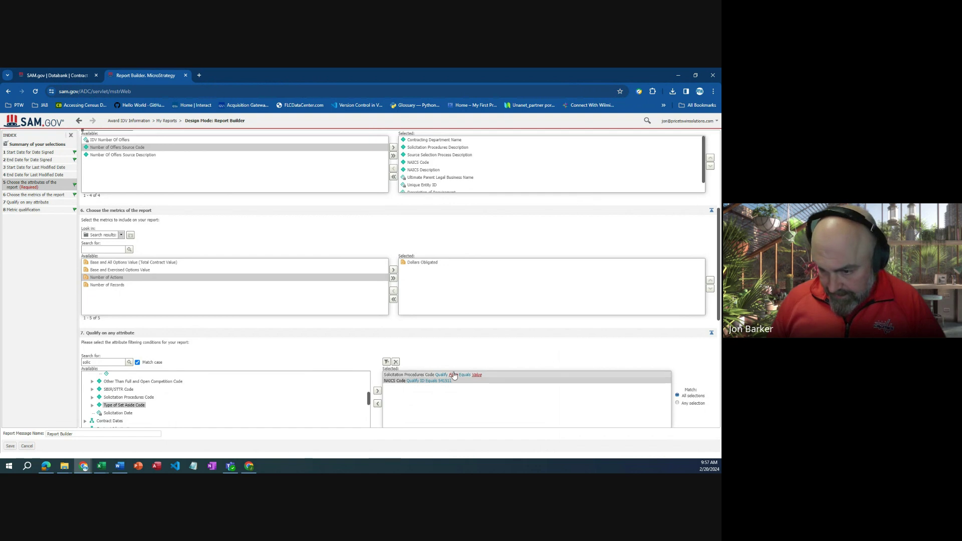
click(453, 375)
Browse the selectable values for the Solicitation Procedures Code condition and close the value picker without choosing any
click(475, 375)
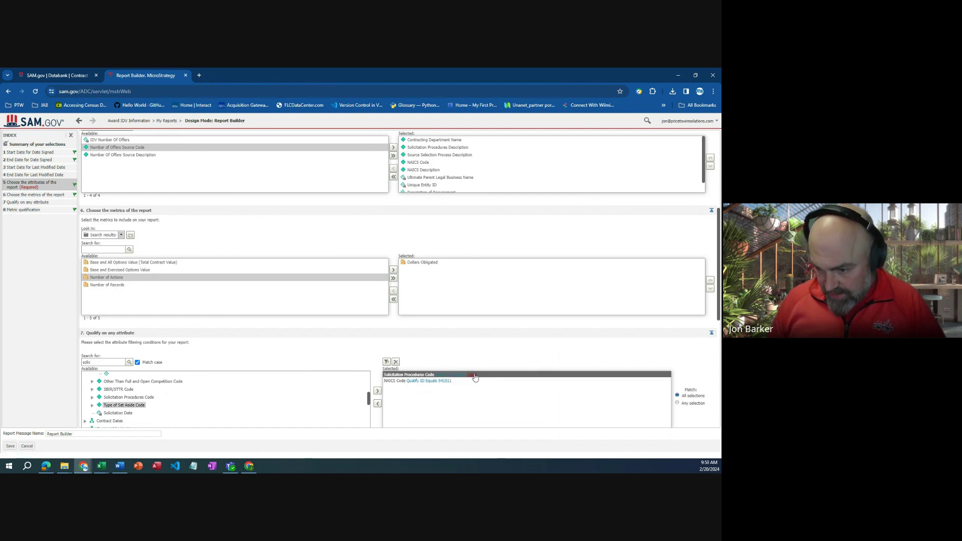
click(485, 395)
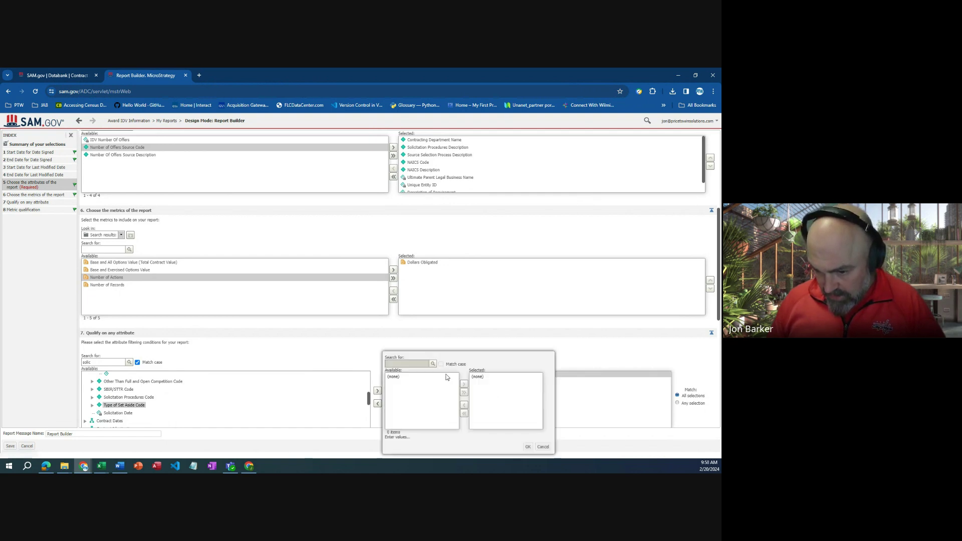
click(548, 449)
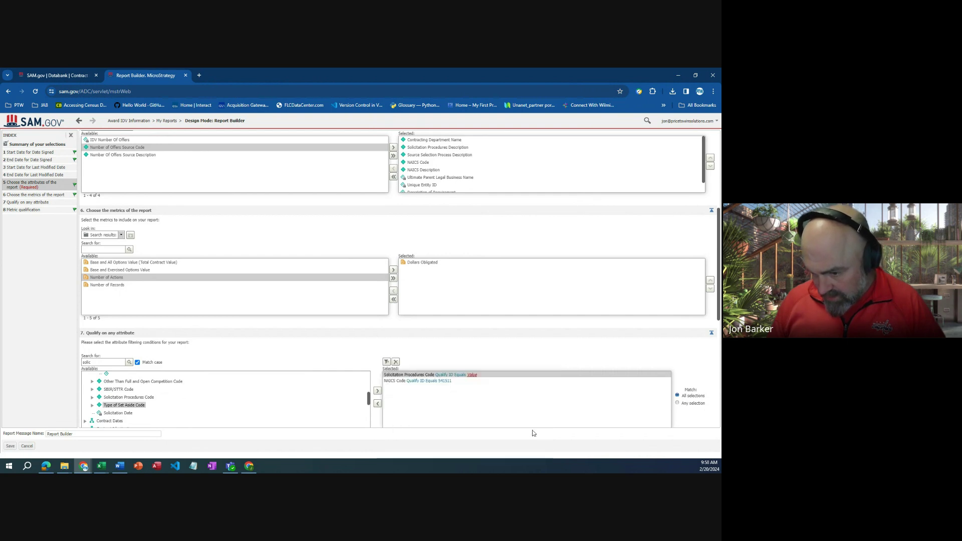
click(475, 378)
click(482, 392)
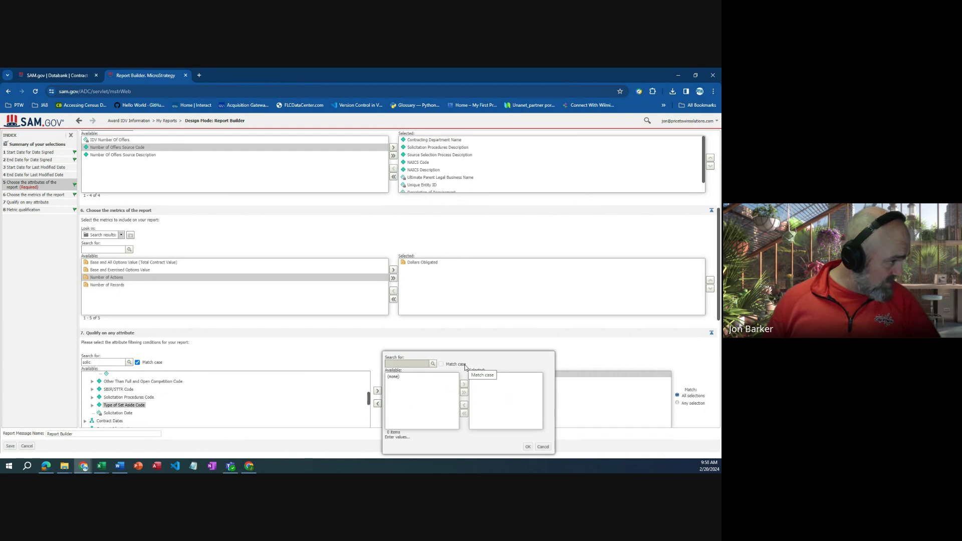
click(543, 447)
Expand Solicitation Procedures Code among the available attributes and examine its individual codes
click(118, 405)
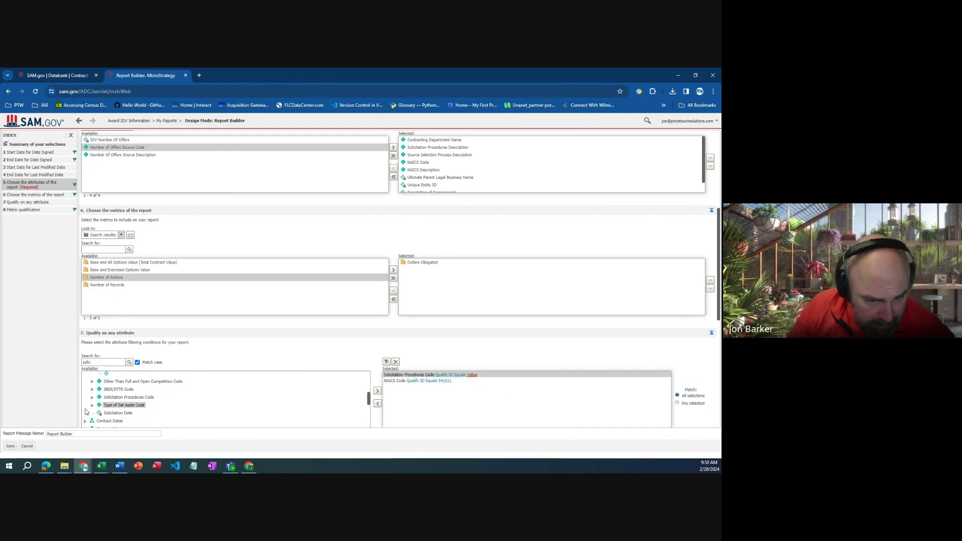
click(91, 405)
scroll(118, 401, down, 2)
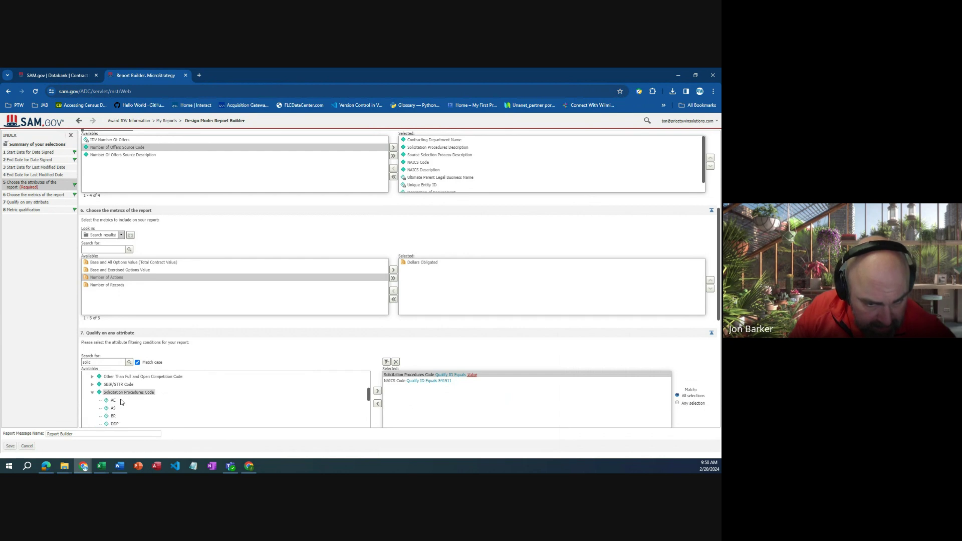
scroll(117, 401, up, 1)
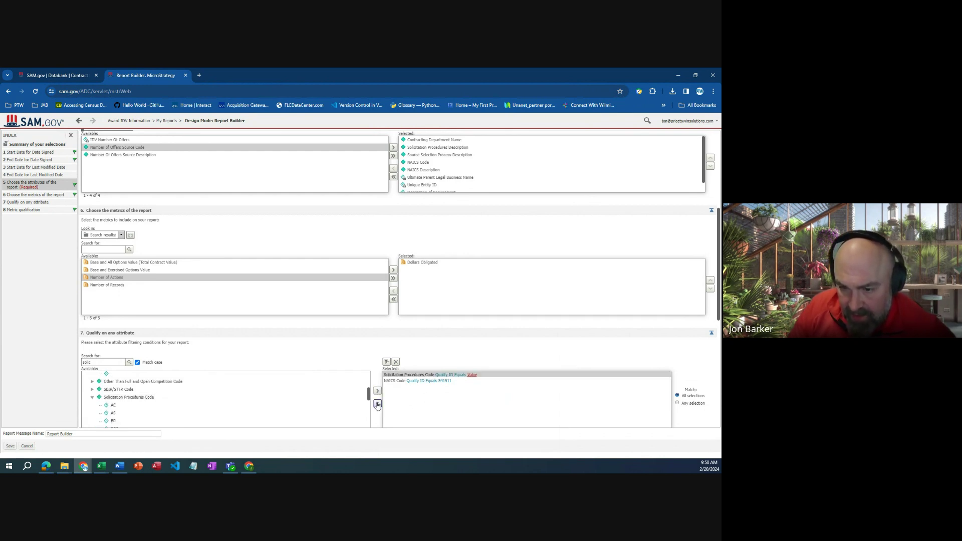
Remove the Solicitation Procedures Code condition from the filter and collapse its list of codes
click(377, 405)
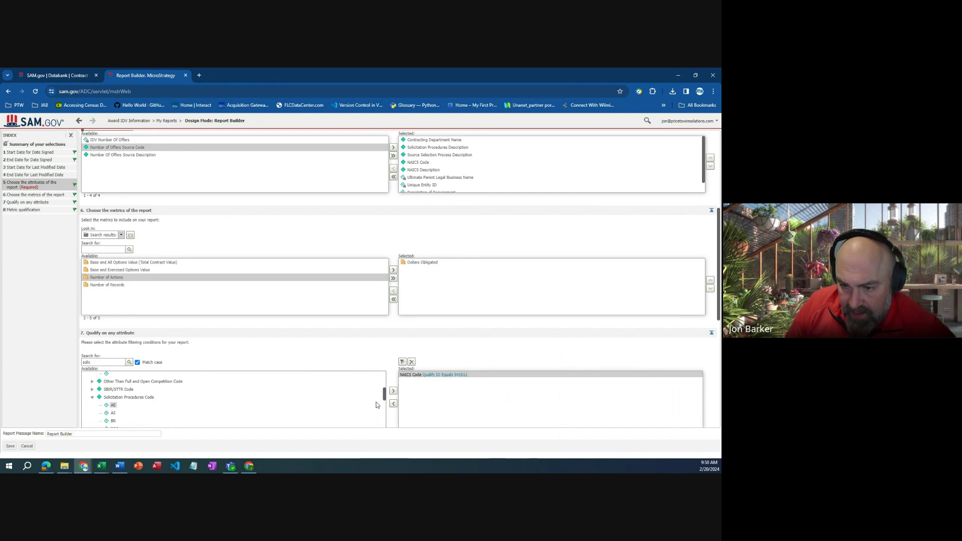
click(92, 397)
scroll(102, 401, up, 2)
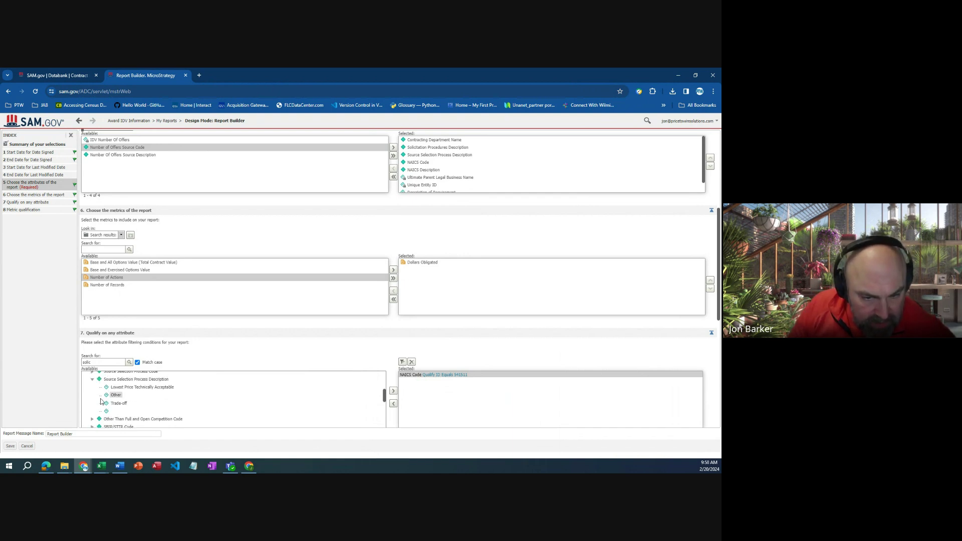
Add Solicitation Procedures Description from Competition Information to the attribute filtering conditions and qualify it on ID
click(92, 382)
scroll(103, 401, up, 2)
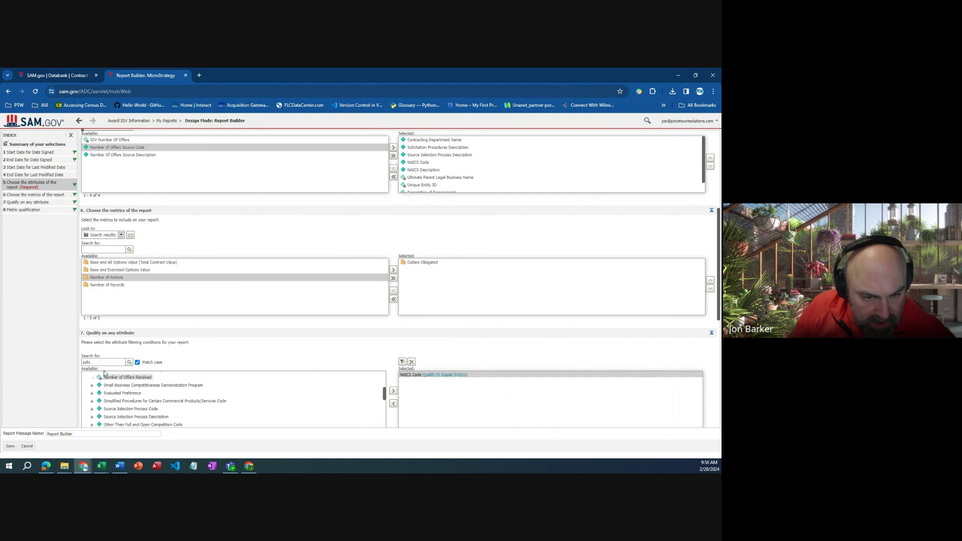
click(93, 401)
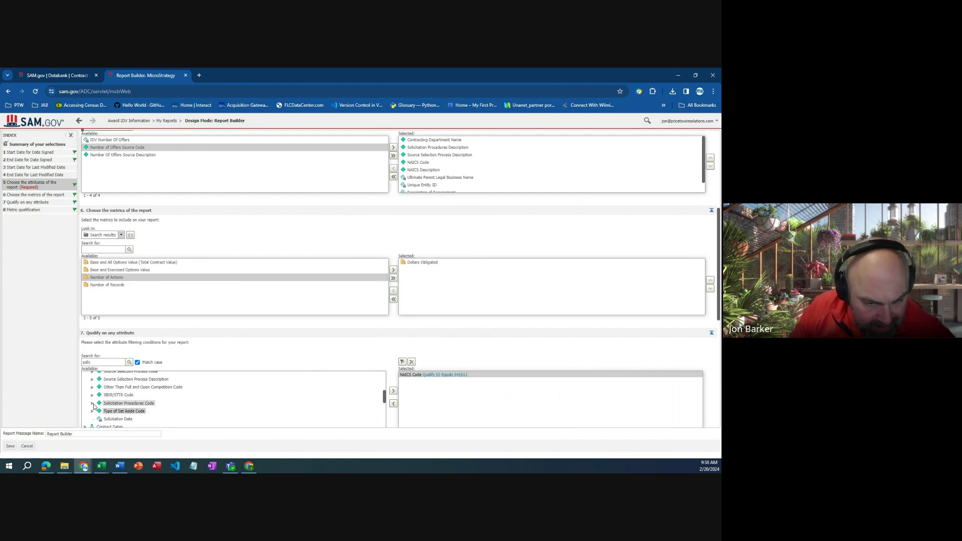
click(94, 407)
scroll(94, 406, up, 2)
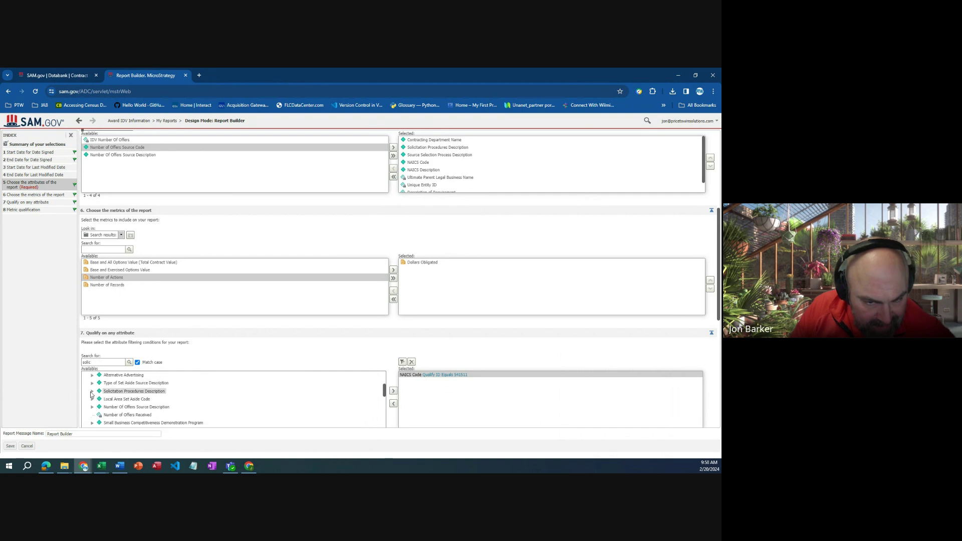
click(93, 391)
drag(134, 390, 459, 378)
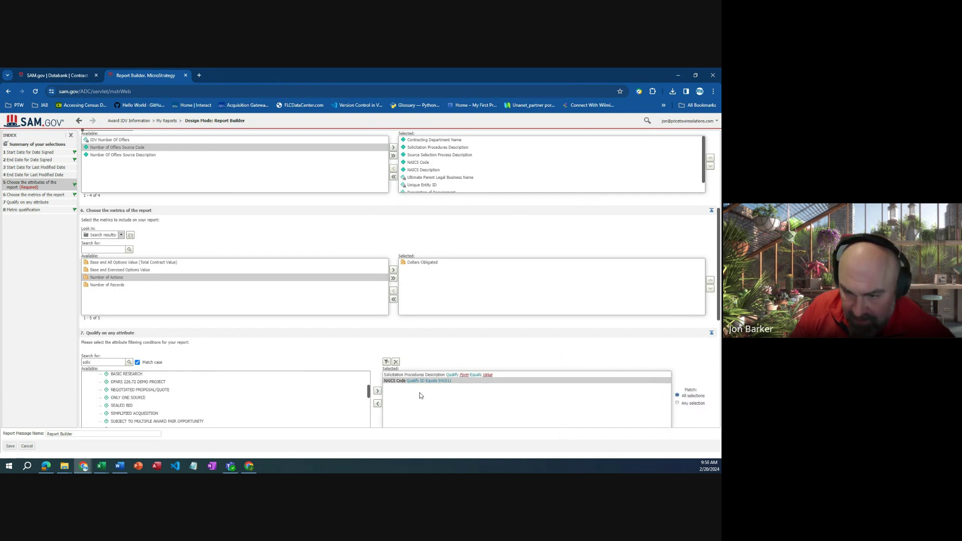
click(459, 376)
click(466, 382)
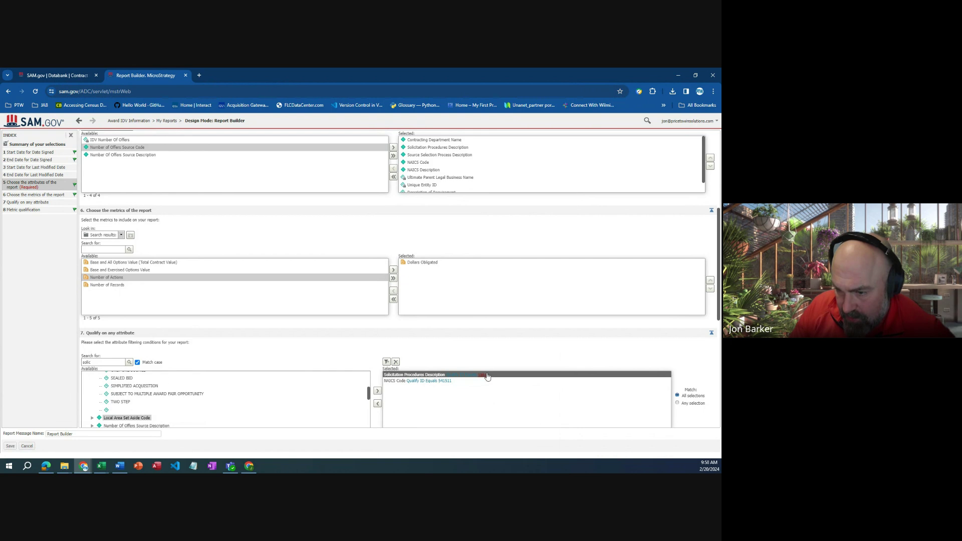
Set the Solicitation Procedures Description condition's value to SIMPLIFIED ACQUISITION and accept it
click(482, 376)
click(500, 390)
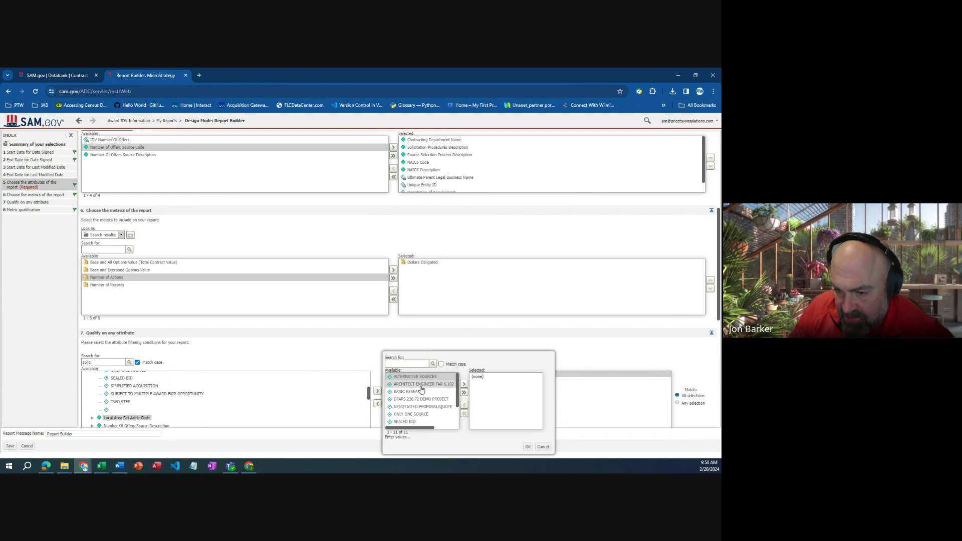
scroll(421, 389, down, 1)
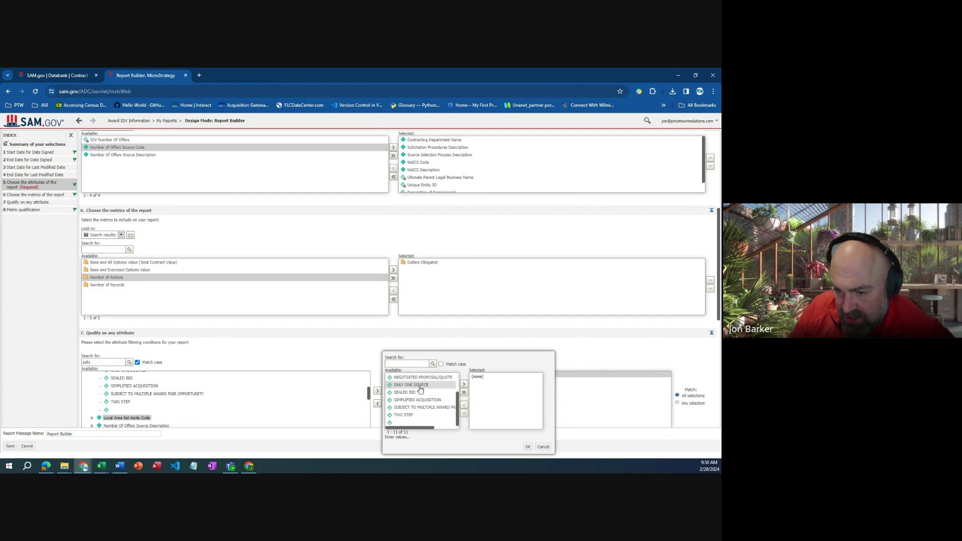
double_click(396, 400)
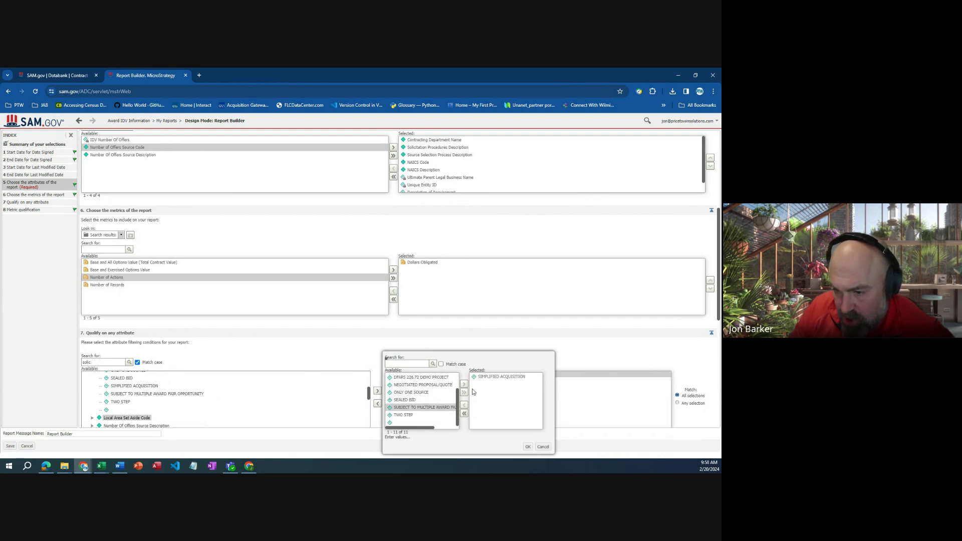
click(528, 447)
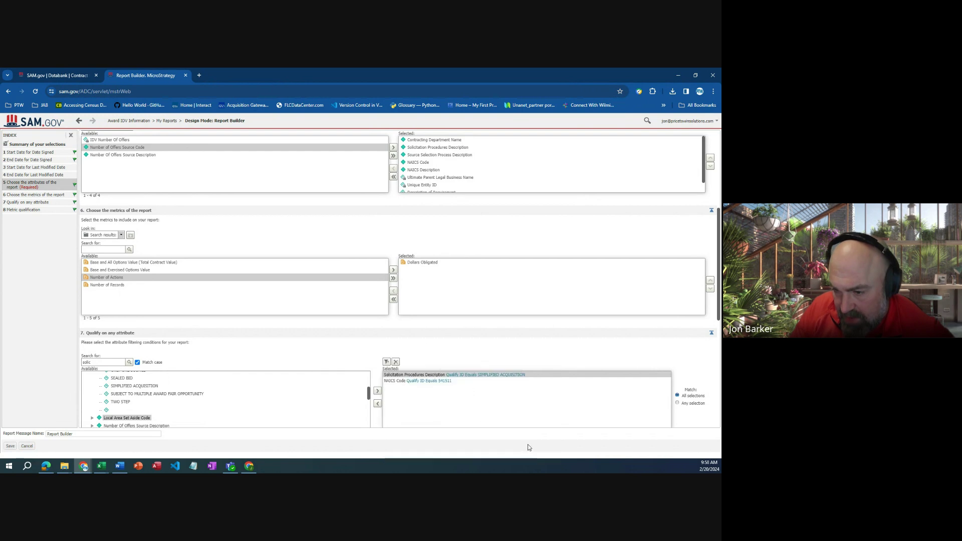
Review the attribute filtering conditions and the Dollars Obligated metric qualification with its operator and value
scroll(447, 361, down, 1)
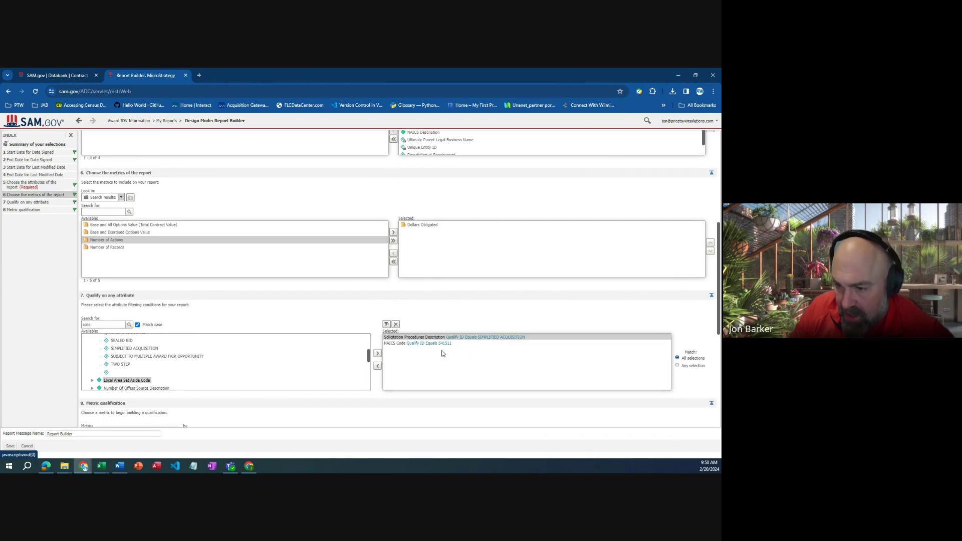
scroll(221, 359, up, 3)
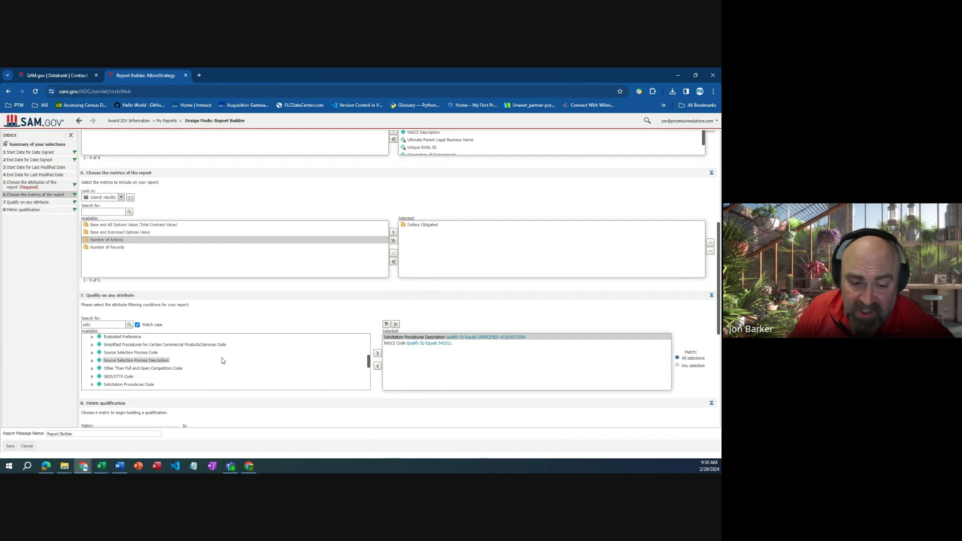
scroll(401, 387, down, 1)
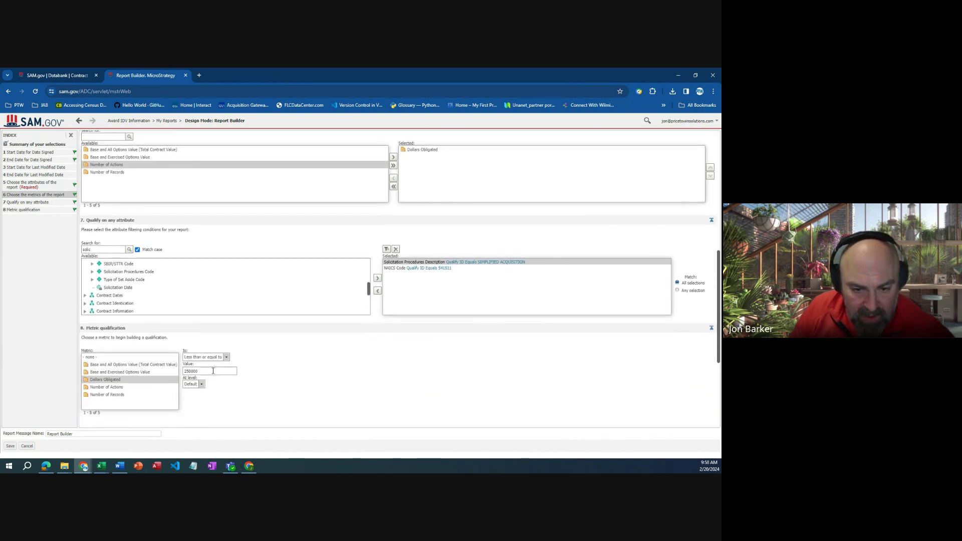
click(213, 369)
scroll(246, 372, down, 1)
scroll(244, 372, down, 1)
click(150, 304)
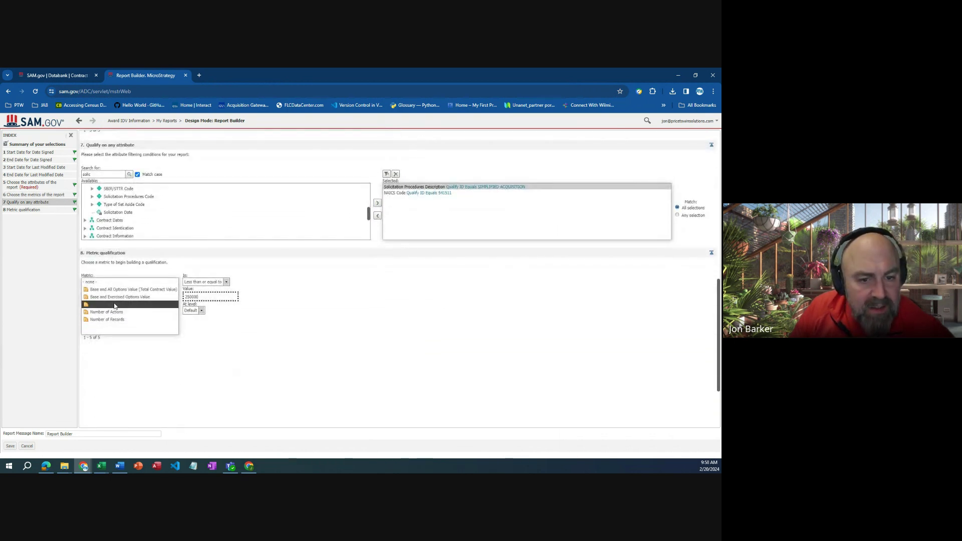
click(202, 305)
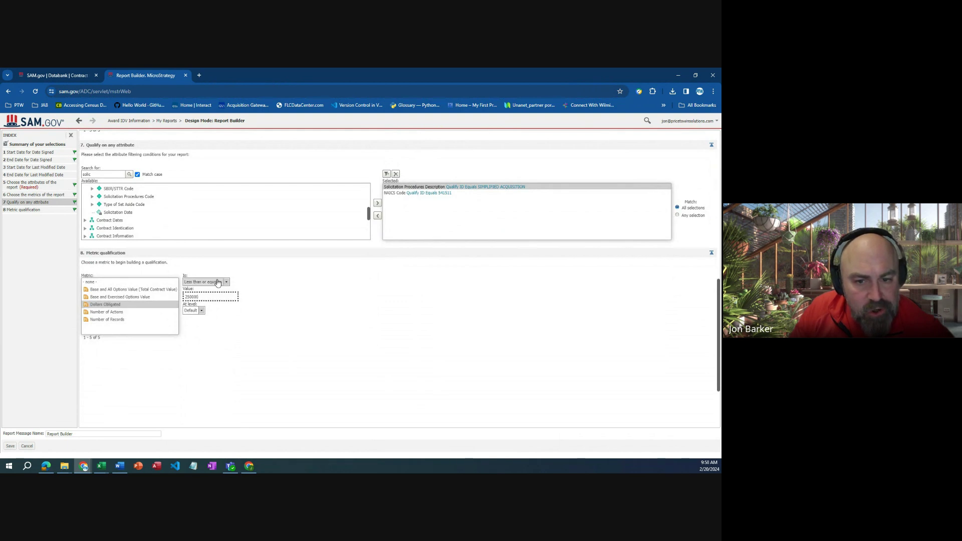
Save the report in My Reports under the name SAP_NAICS_dept
click(10, 446)
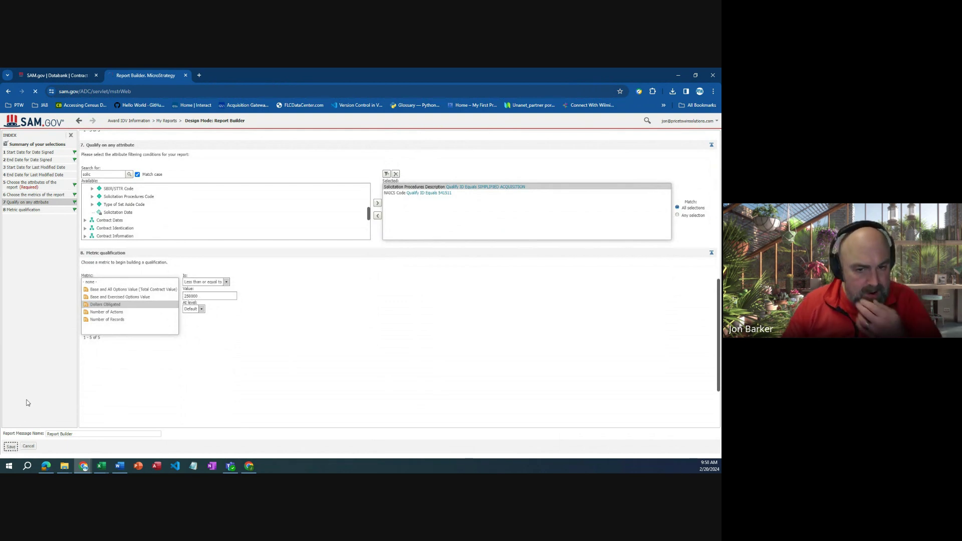
drag(344, 256, 269, 268)
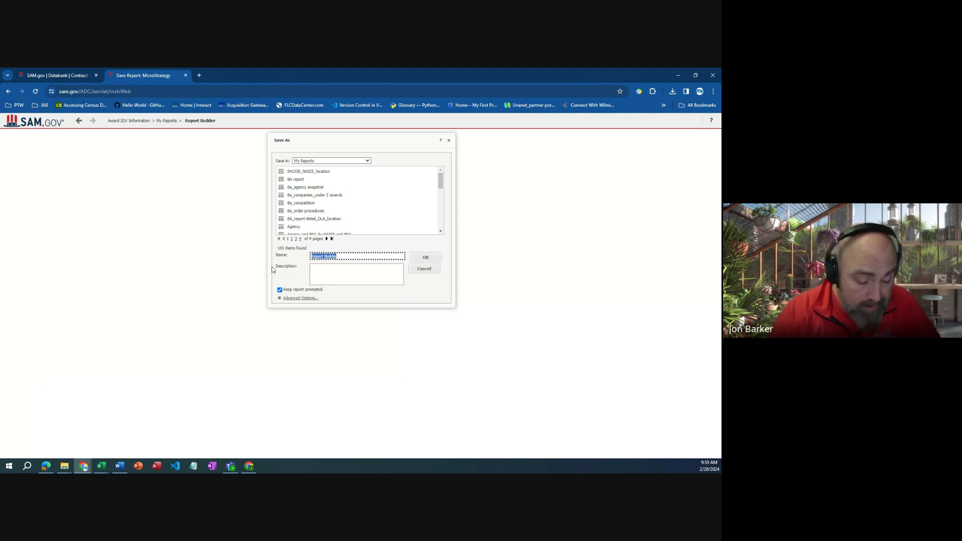
text(SAP_NAICS_dept)
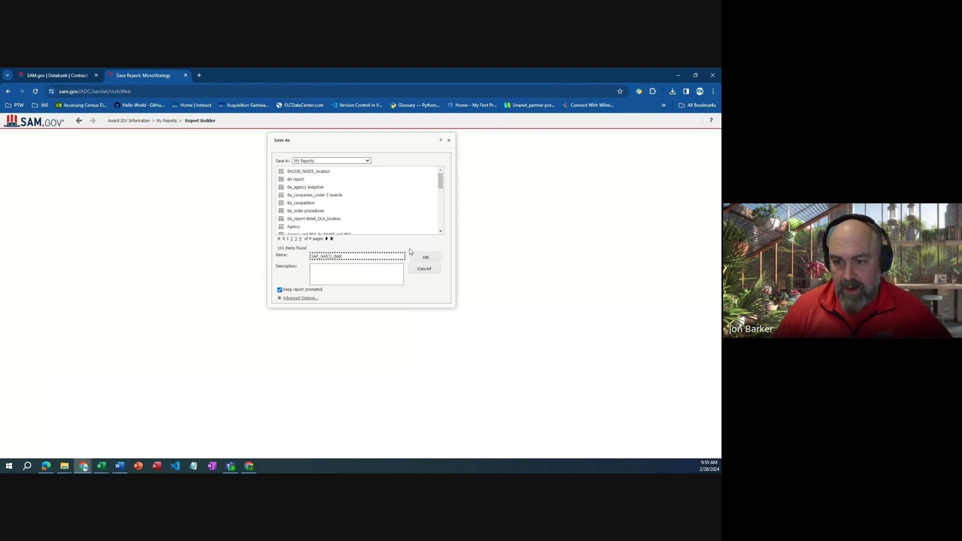
click(421, 256)
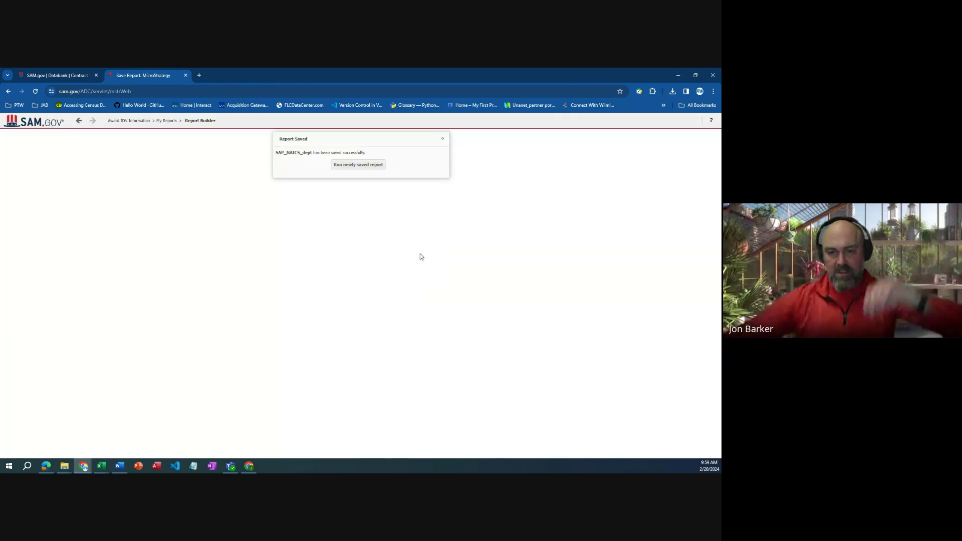
Open the newly saved report, check its metrics and filter conditions, and run it
click(359, 165)
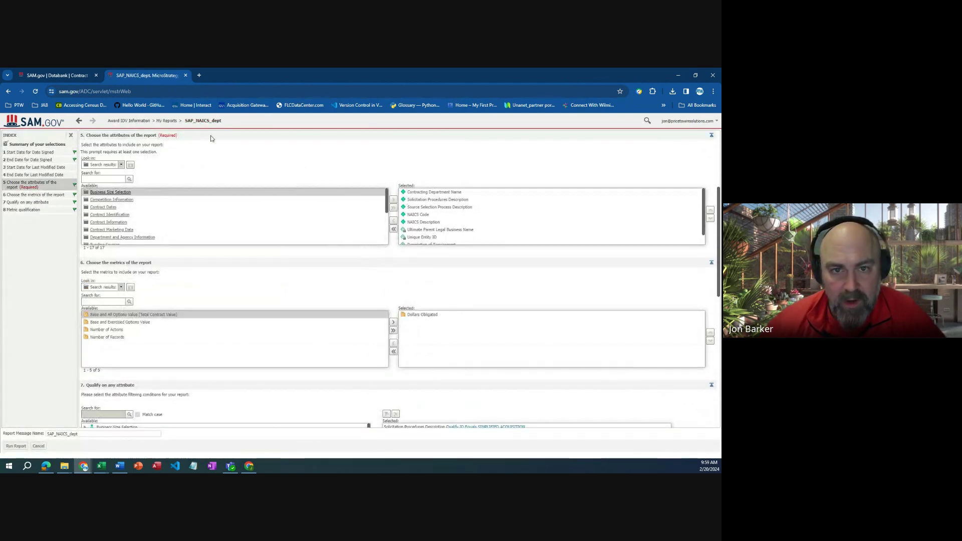
scroll(255, 280, down, 3)
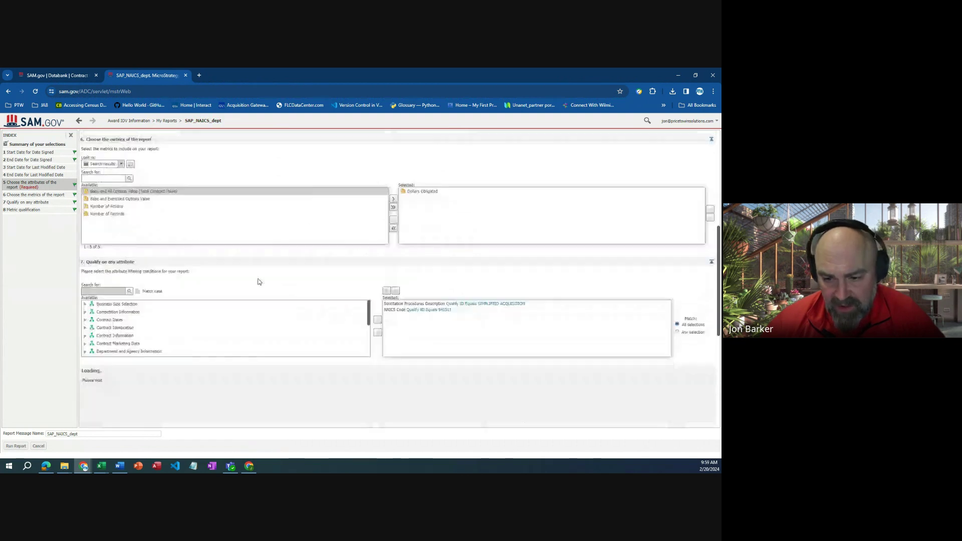
scroll(202, 363, down, 2)
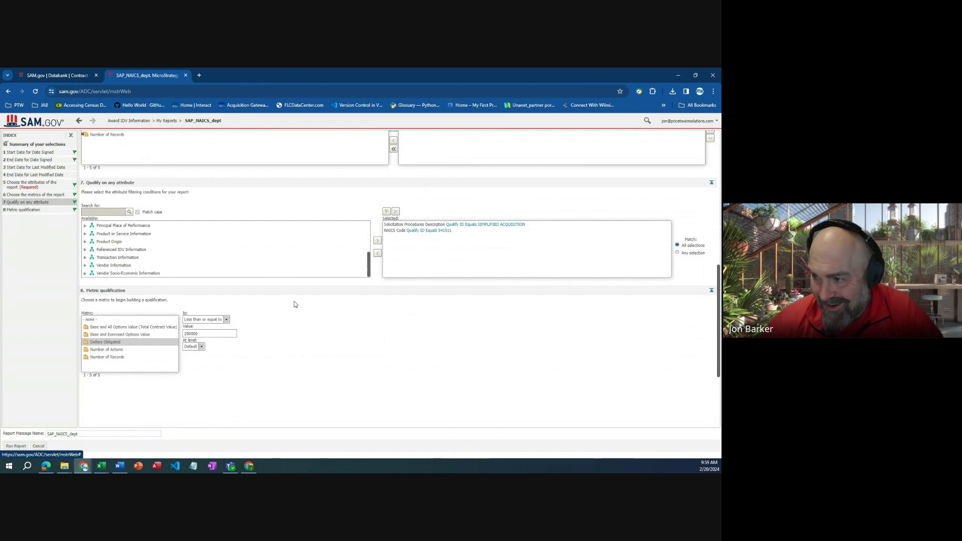
click(16, 446)
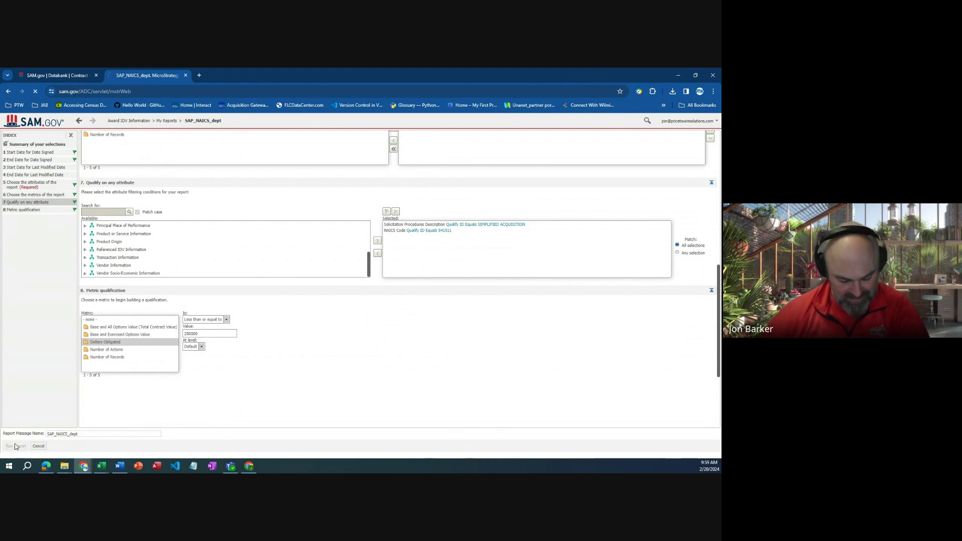